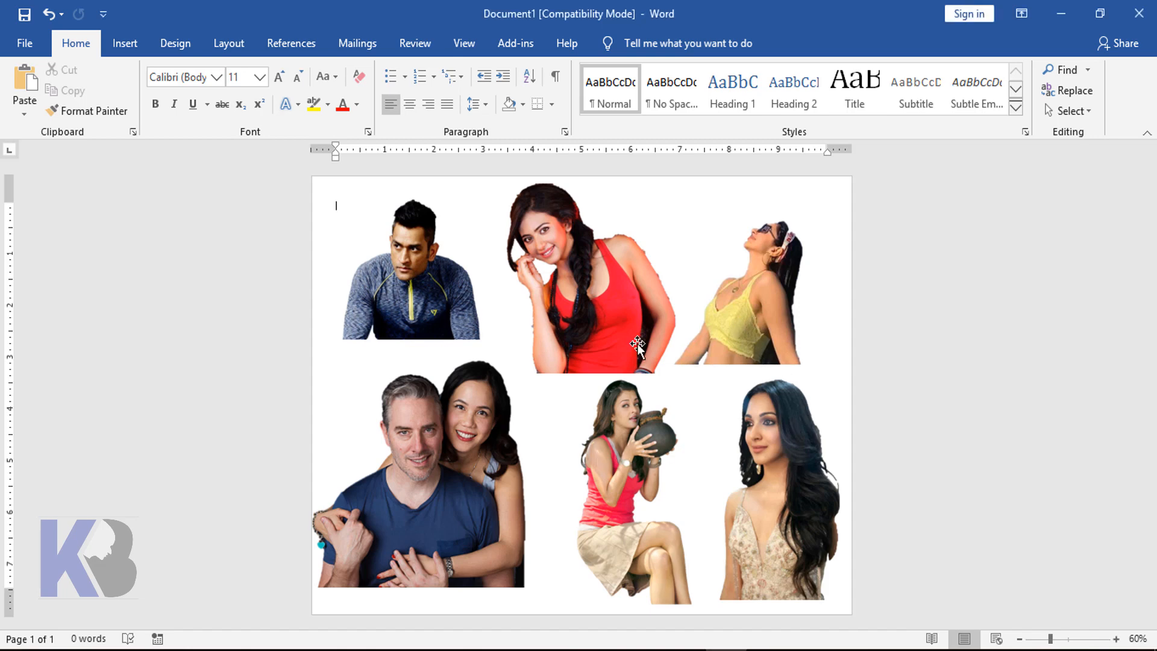
# Examine the cut-out pictures without backgrounds on the sample page up close
pyautogui.click(580, 310)
pyautogui.click(374, 271)
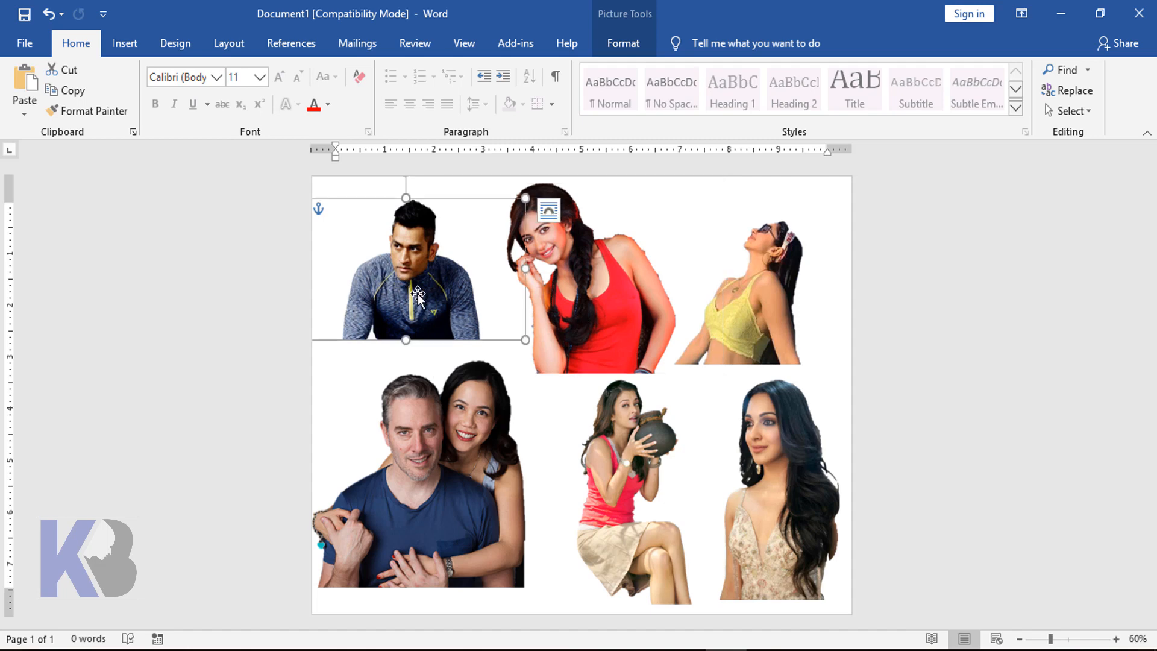
pyautogui.scroll(4, 479, 330)
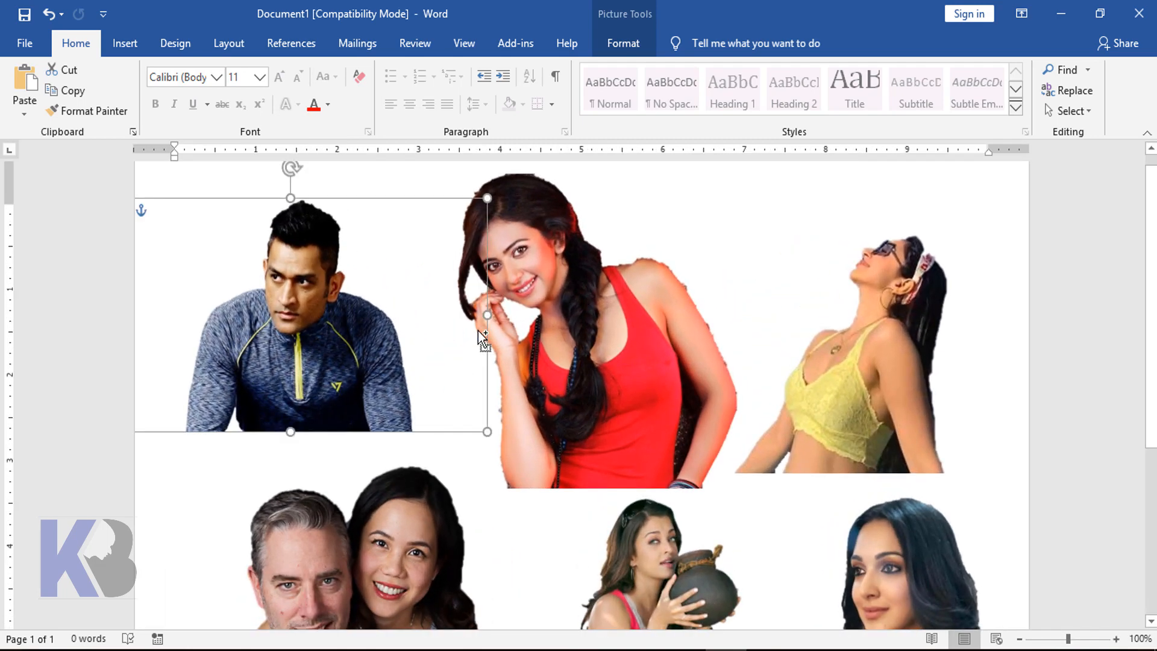
pyautogui.scroll(-2, 479, 331)
pyautogui.scroll(1, 479, 331)
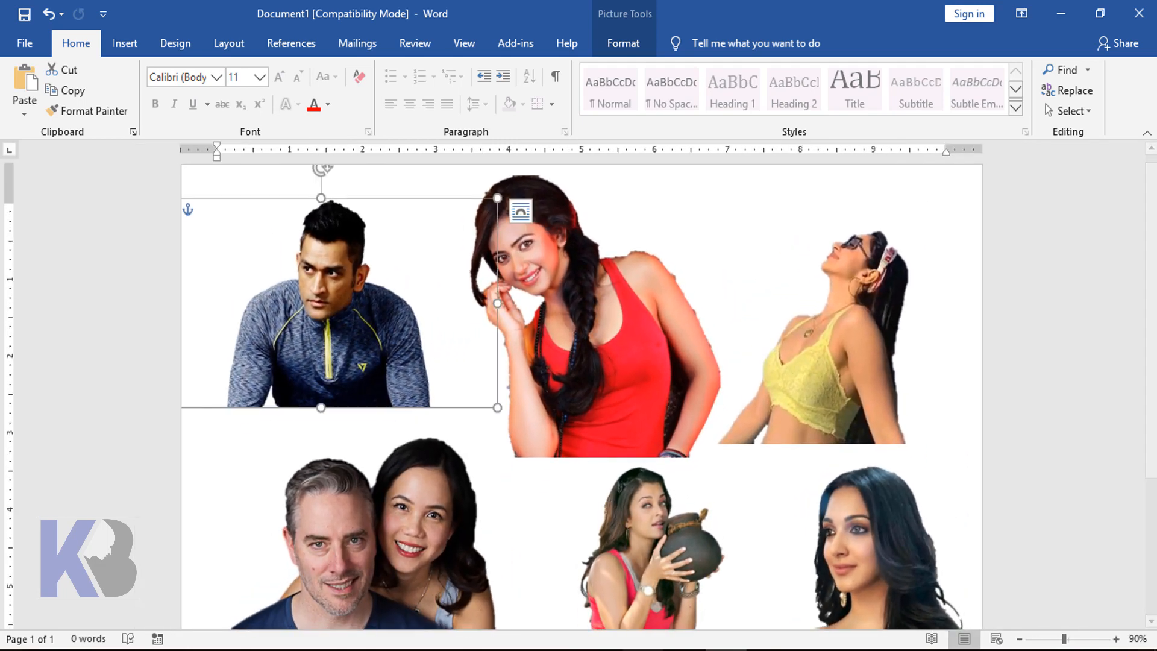
# Switch to File Explorer and look over the original photos in the Backgraunt Remove folder
pyautogui.click(683, 650)
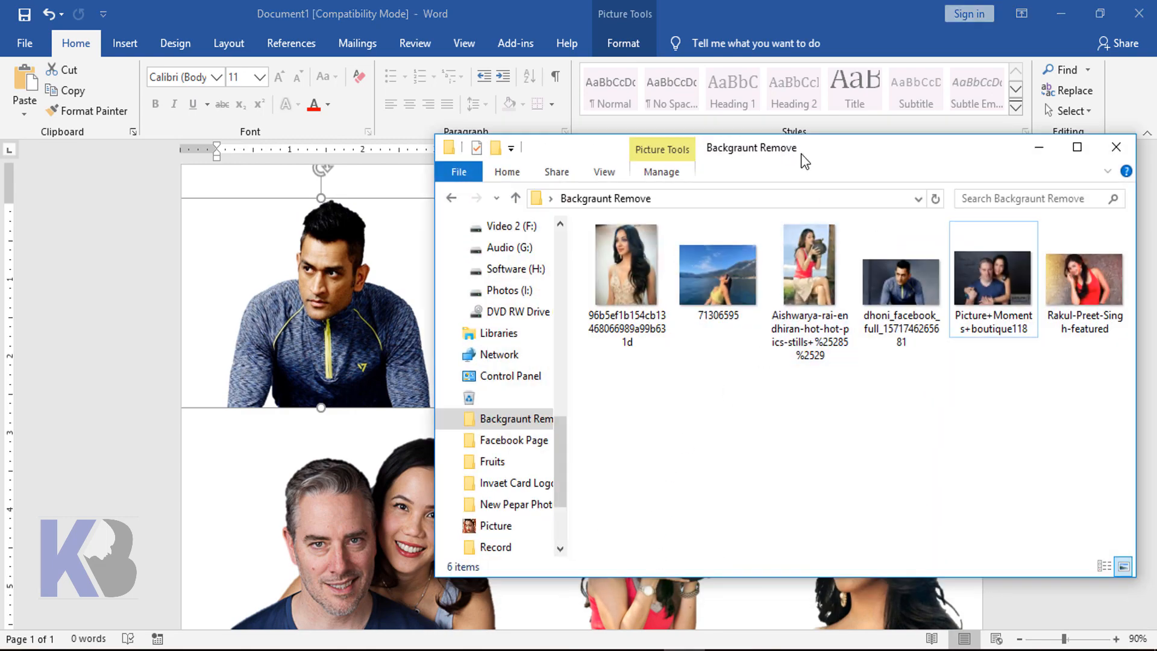
pyautogui.moveTo(801, 153); pyautogui.dragTo(605, 137)
pyautogui.scroll(1, 664, 371)
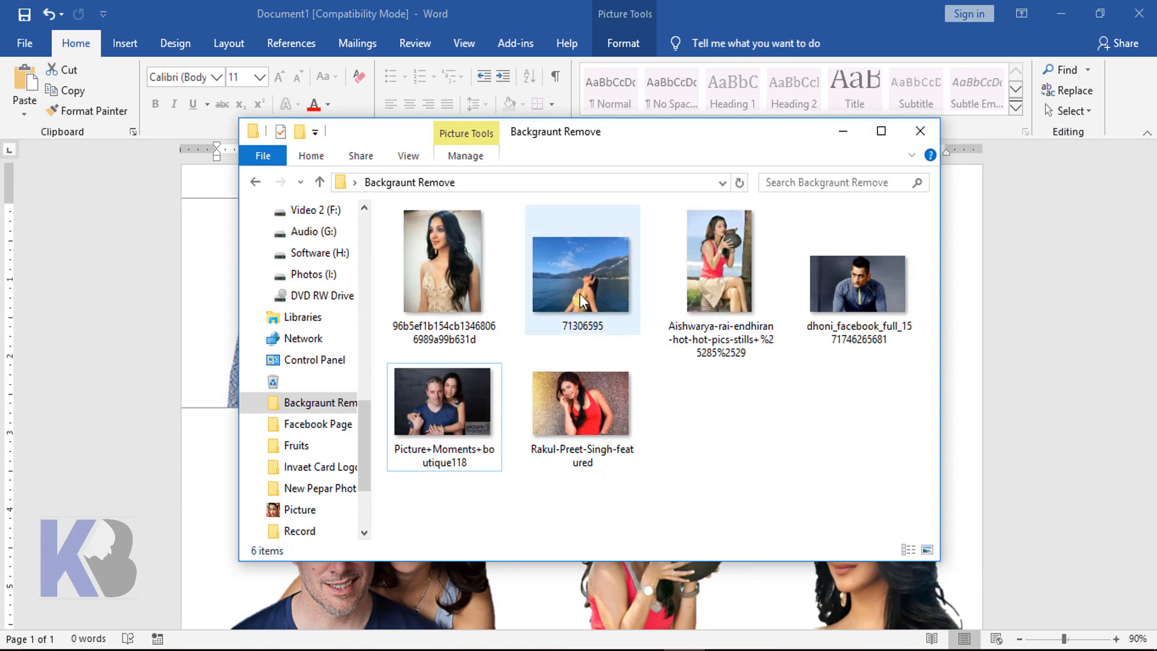
pyautogui.click(475, 240)
pyautogui.click(542, 280)
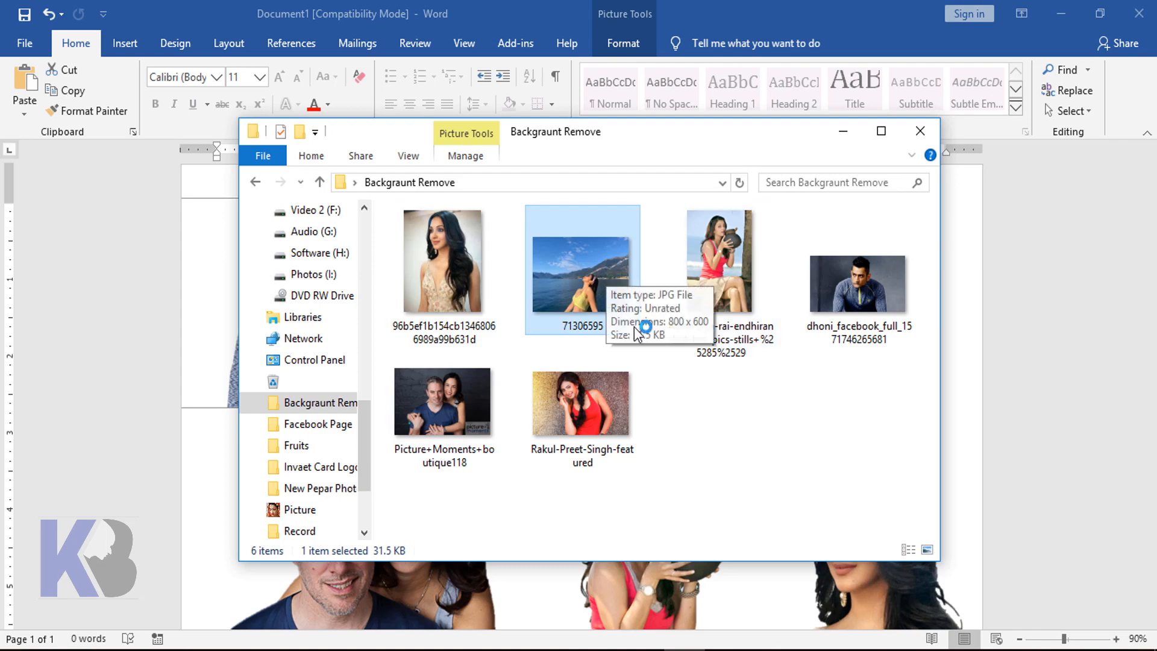
# View photo 71306595 at full size and browse through the photos that follow it in the folder, ending by closing the viewer
pyautogui.doubleClick(606, 270)
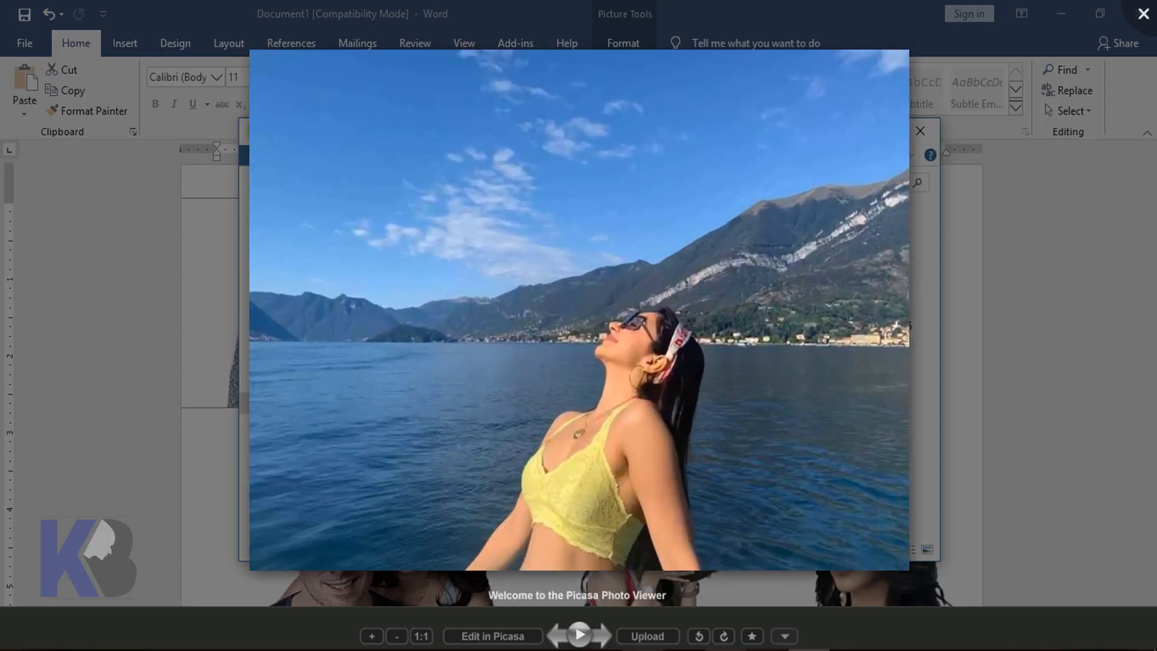
pyautogui.click(601, 640)
pyautogui.click(601, 640)
pyautogui.click(601, 640)
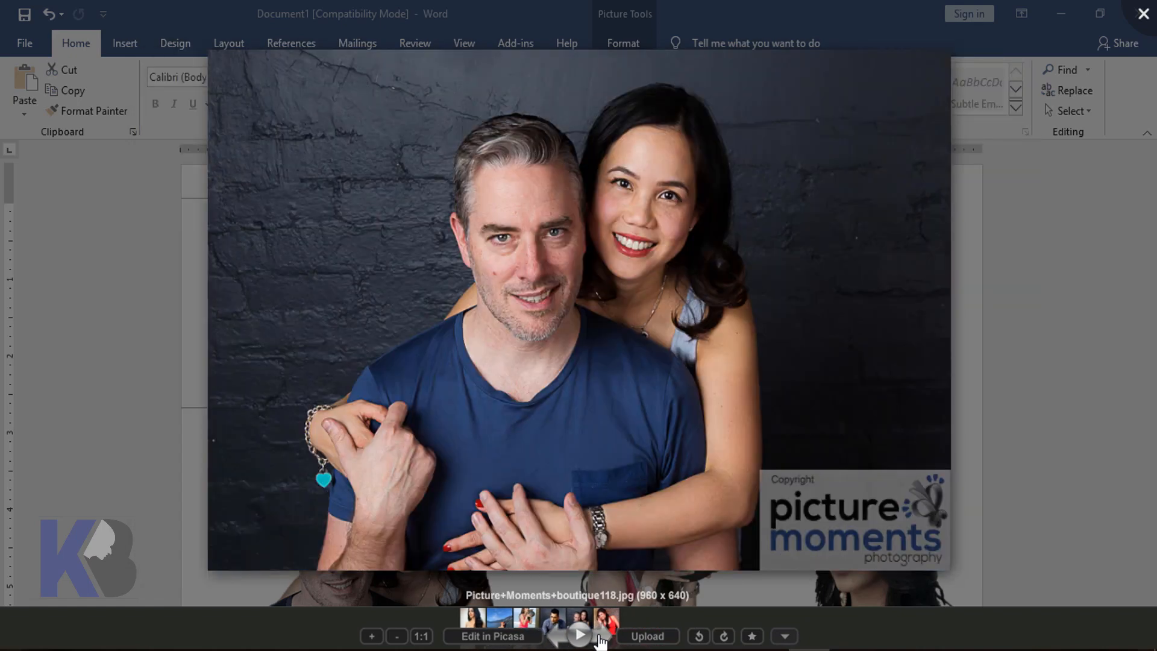
pyautogui.click(600, 641)
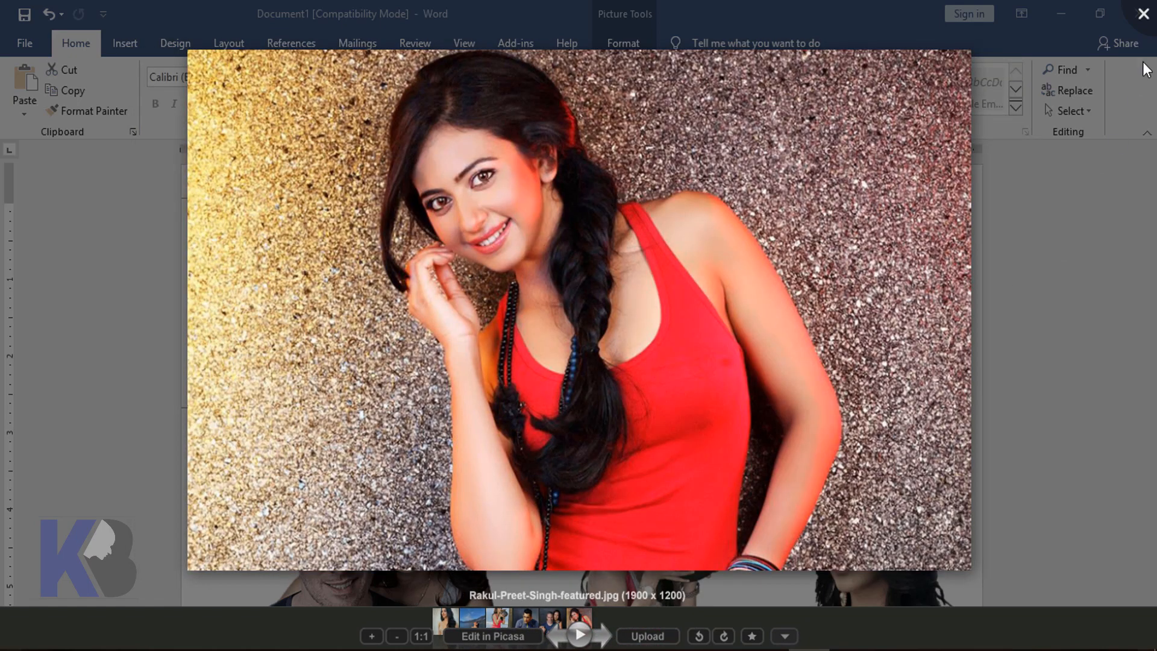
pyautogui.click(1143, 13)
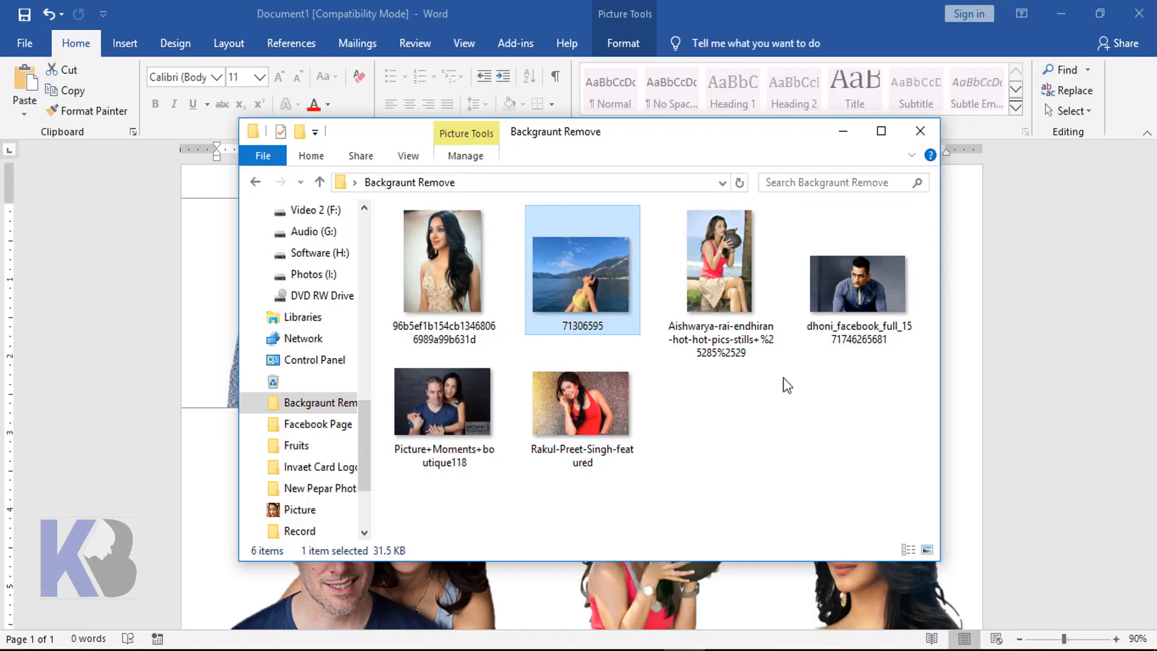
# Return to the Word document and review the whole page of cut-out pictures, leaving no picture selected
pyautogui.click(842, 132)
pyautogui.click(965, 310)
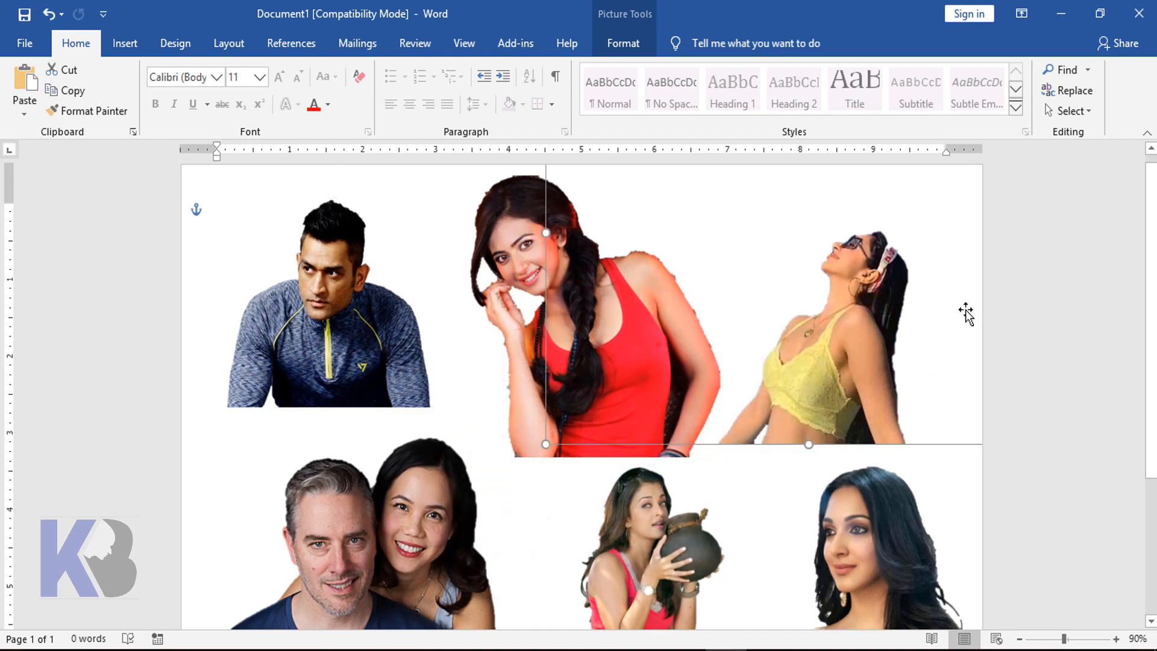
pyautogui.scroll(-3, 501, 480)
pyautogui.scroll(-1, 504, 478)
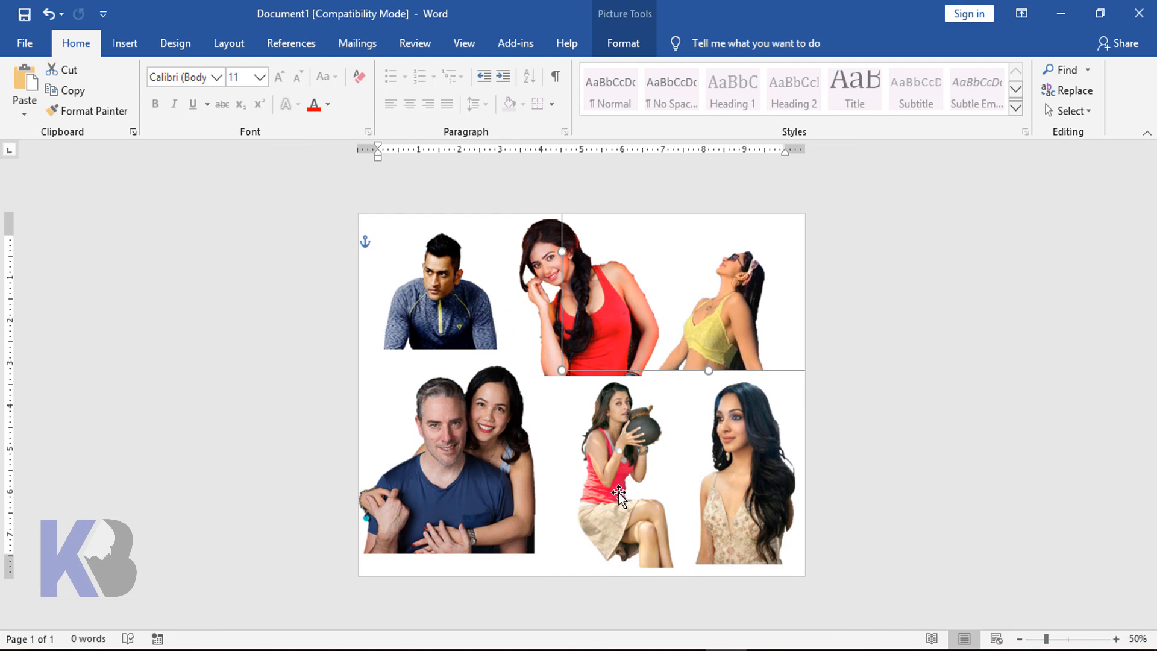
pyautogui.scroll(1, 619, 493)
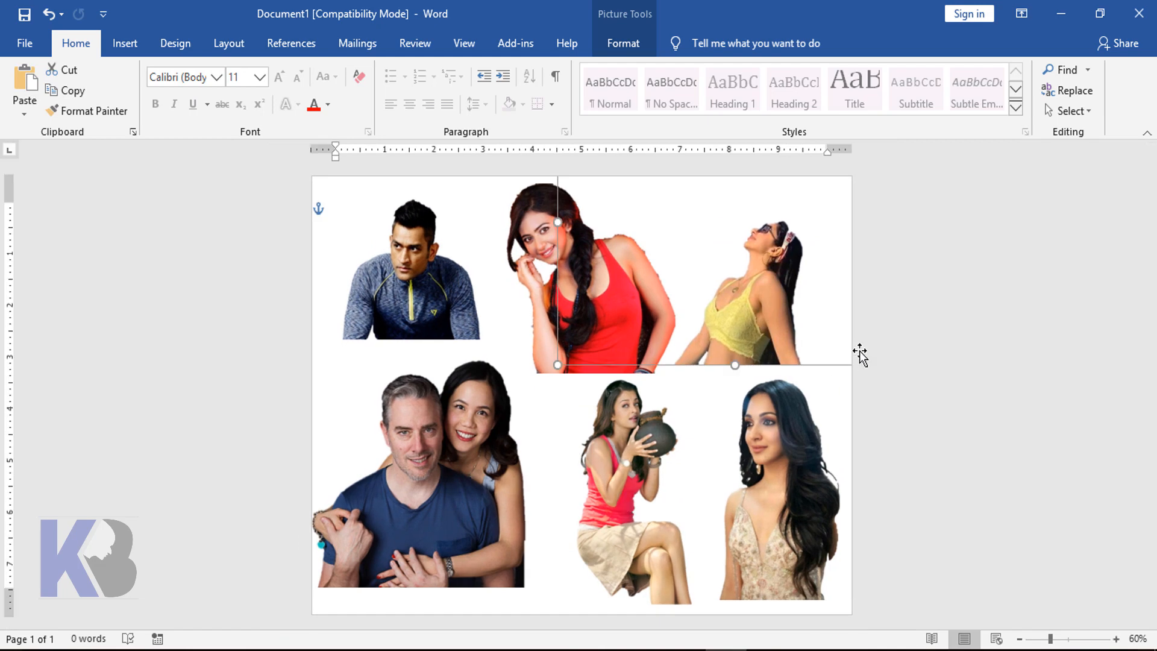
pyautogui.click(922, 323)
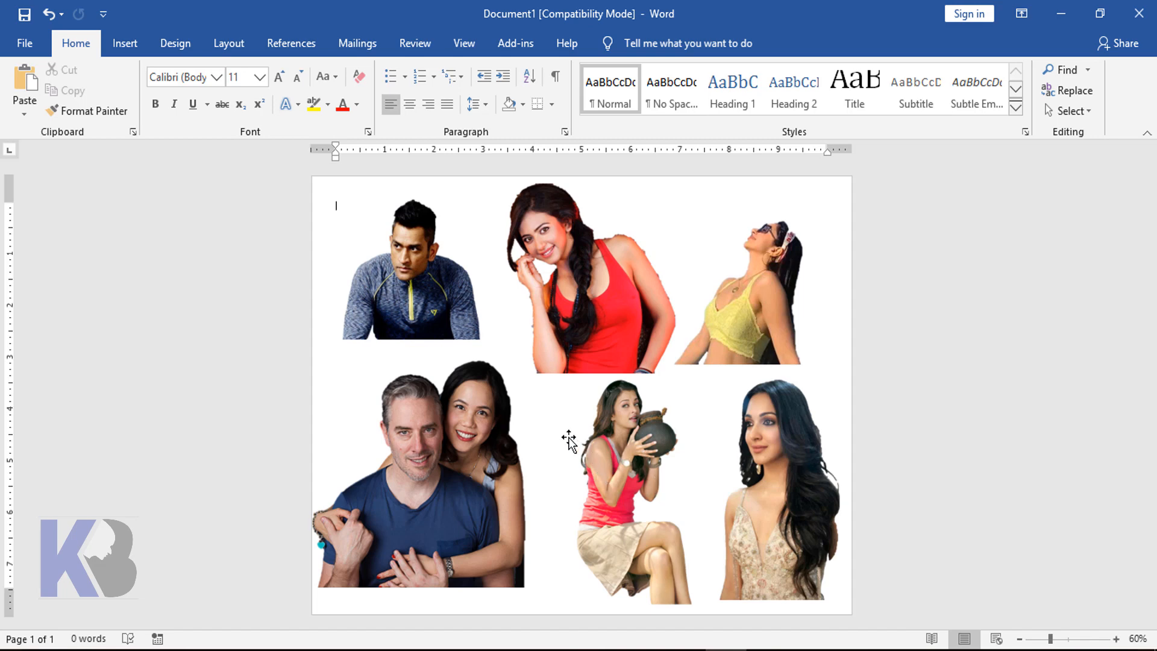
# Create a new blank document and set its page orientation to landscape
pyautogui.click(27, 46)
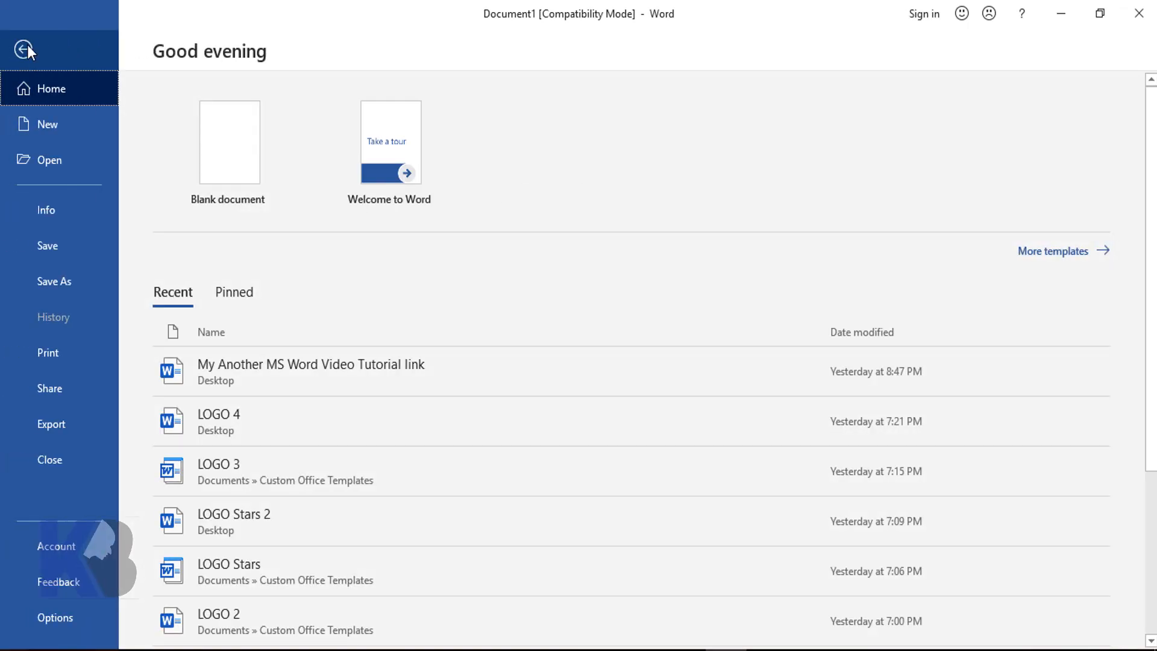
pyautogui.click(226, 135)
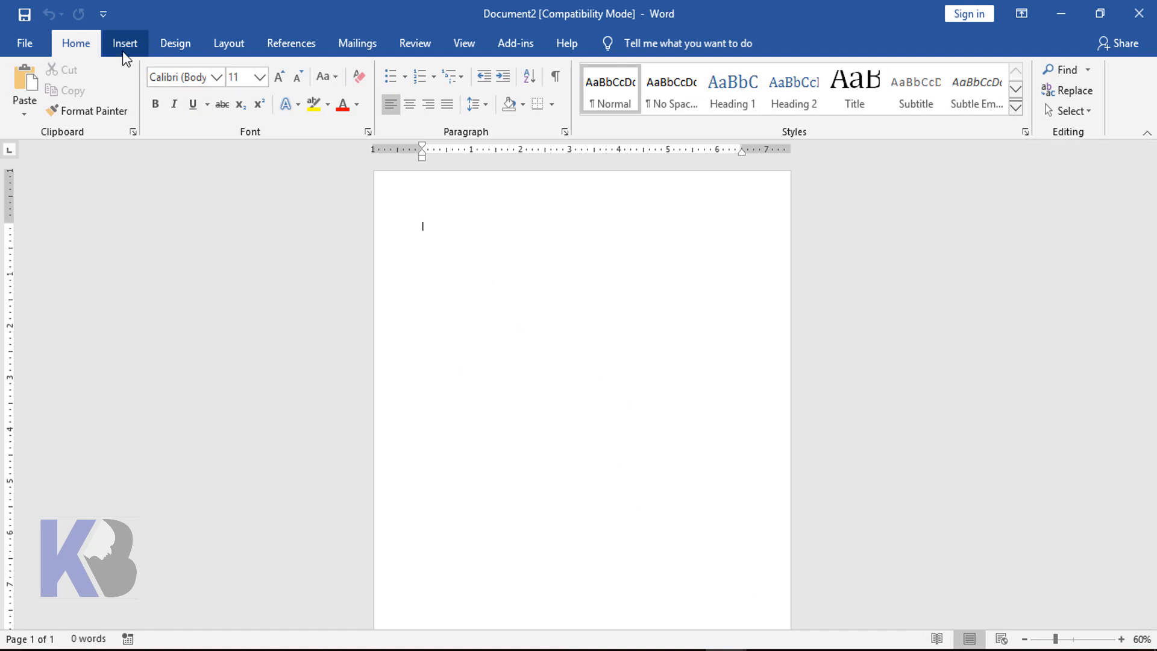
pyautogui.click(245, 44)
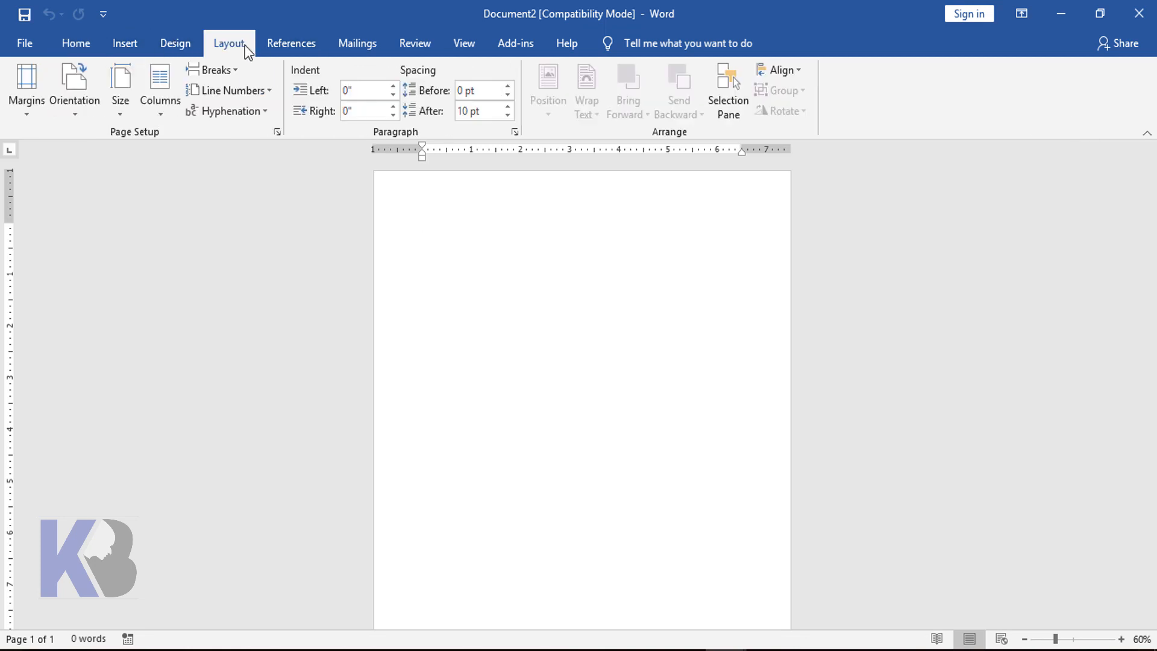
pyautogui.click(74, 104)
pyautogui.click(121, 182)
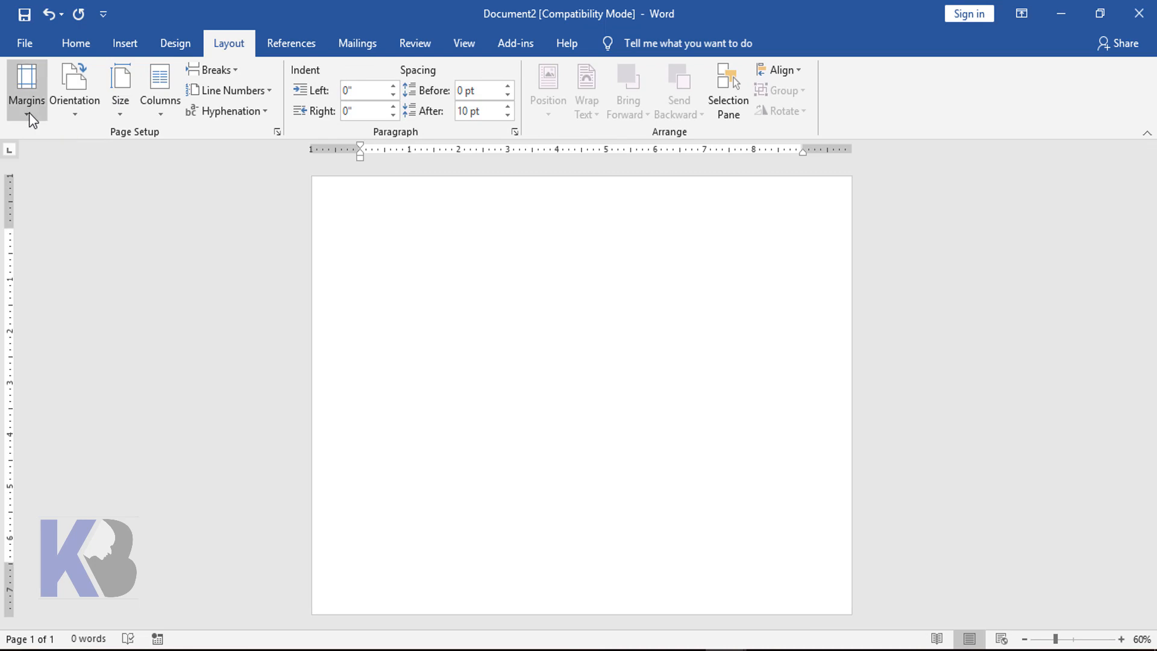
# Apply Narrow margins of 0.5" and the Legal 8.5" x 14" paper size to the document
pyautogui.click(29, 114)
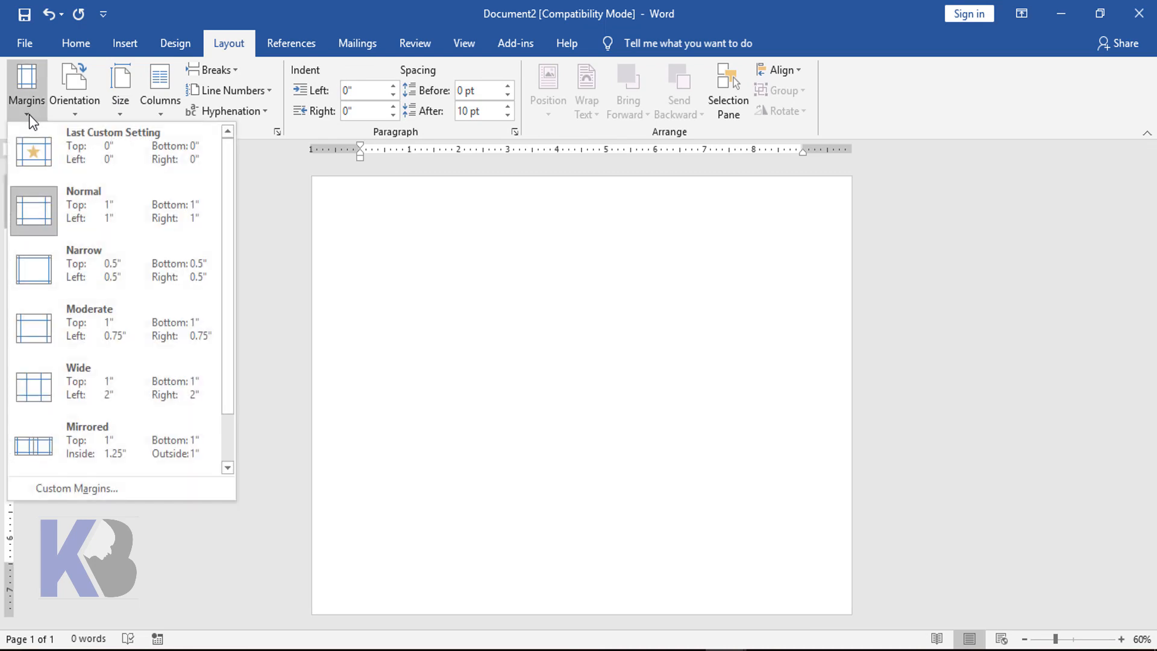
pyautogui.click(95, 273)
pyautogui.click(123, 101)
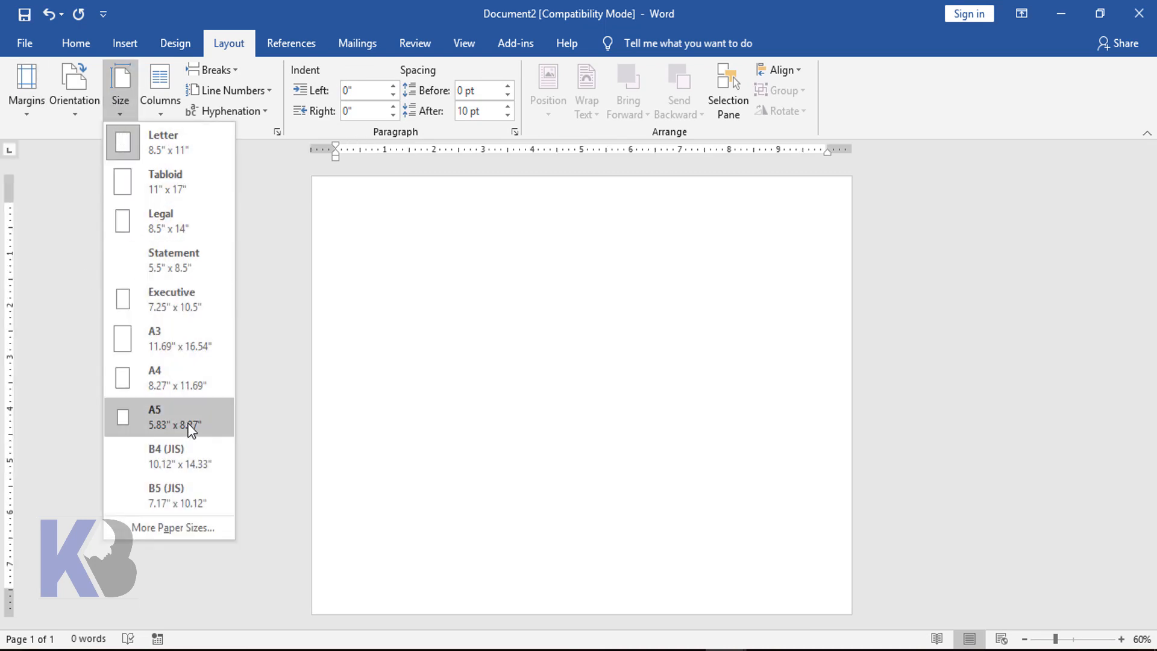
pyautogui.click(181, 229)
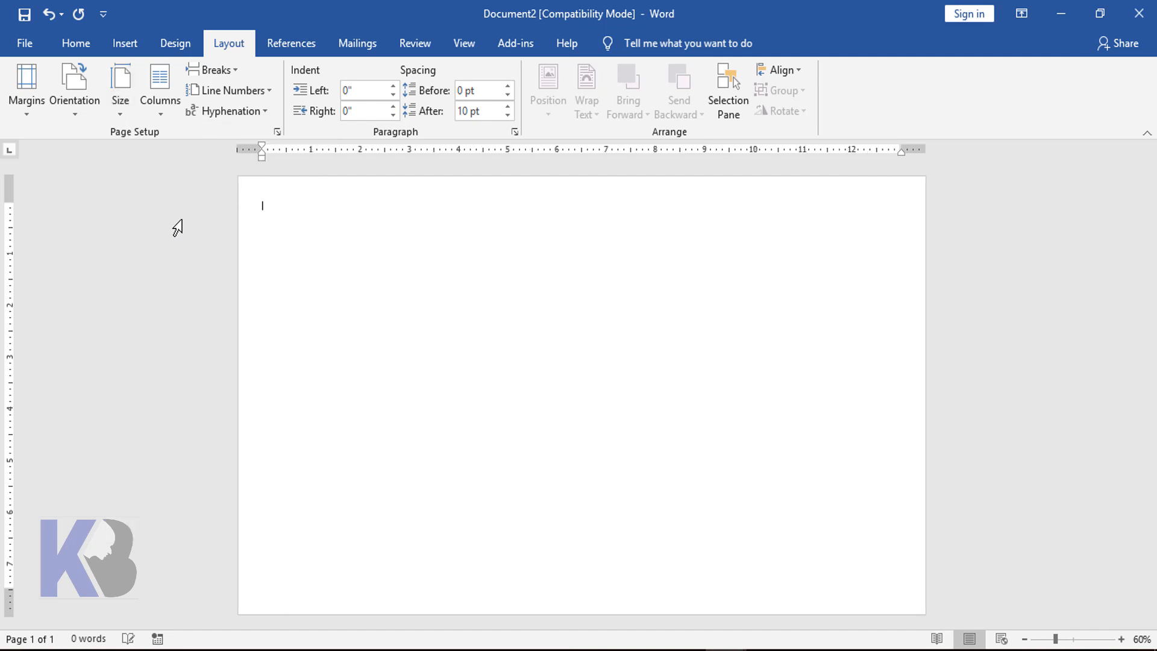
pyautogui.keyDown('ctrl'); pyautogui.scroll(3, 475, 394); pyautogui.keyUp('ctrl')
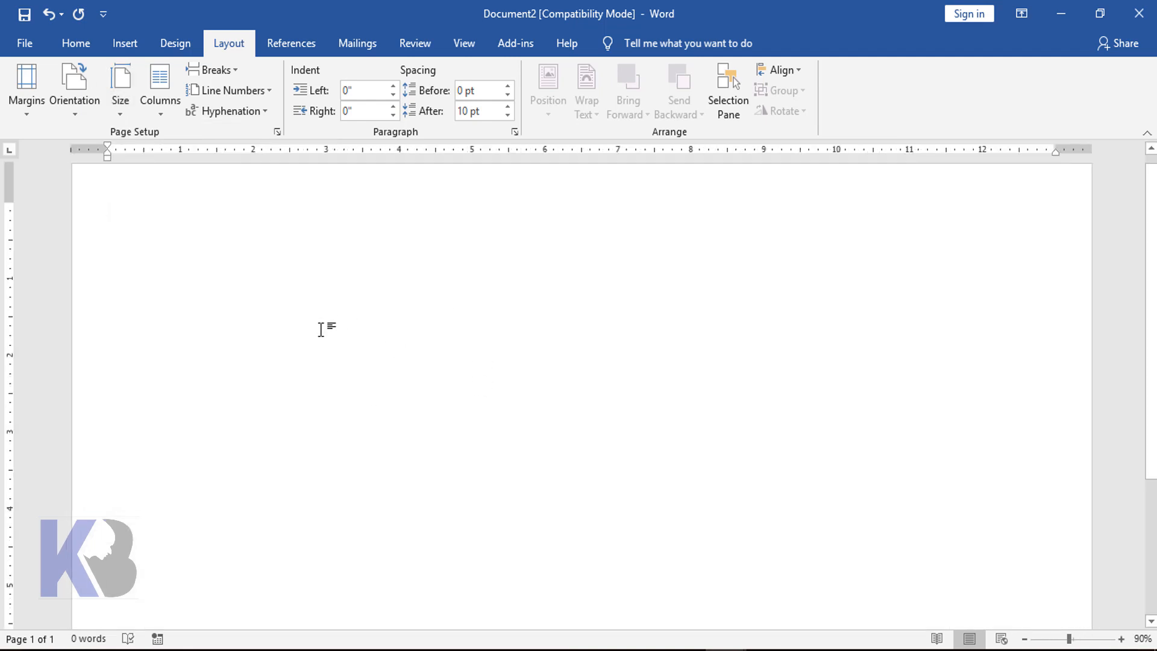
pyautogui.click(136, 44)
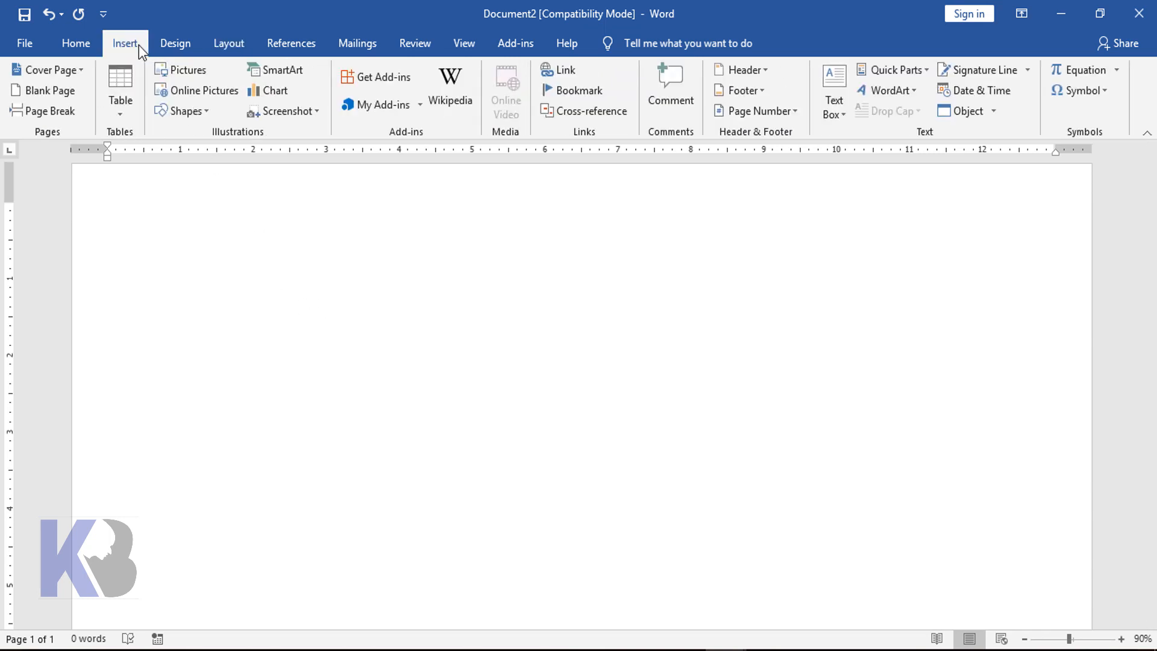
pyautogui.click(182, 72)
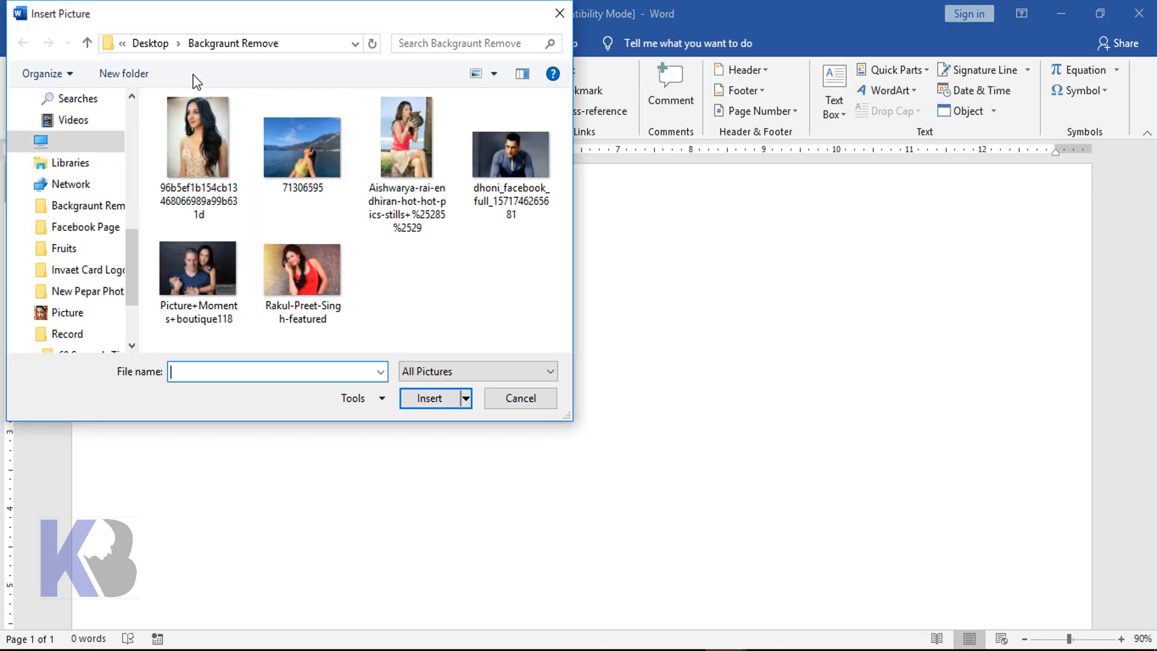
pyautogui.doubleClick(197, 140)
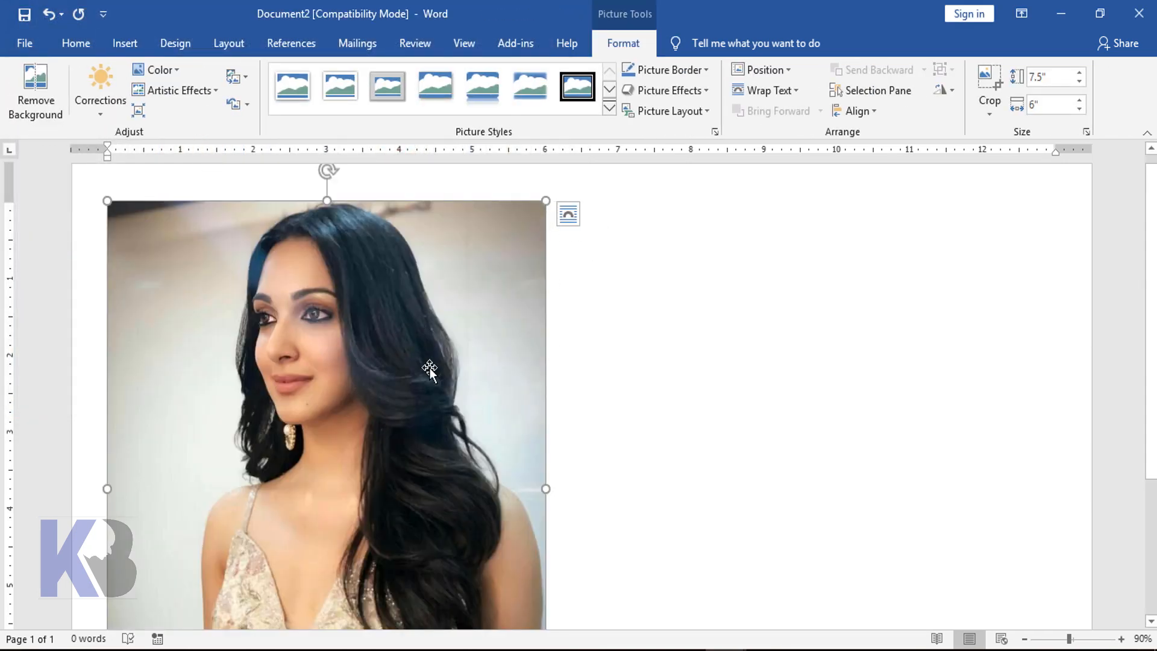
pyautogui.click(776, 90)
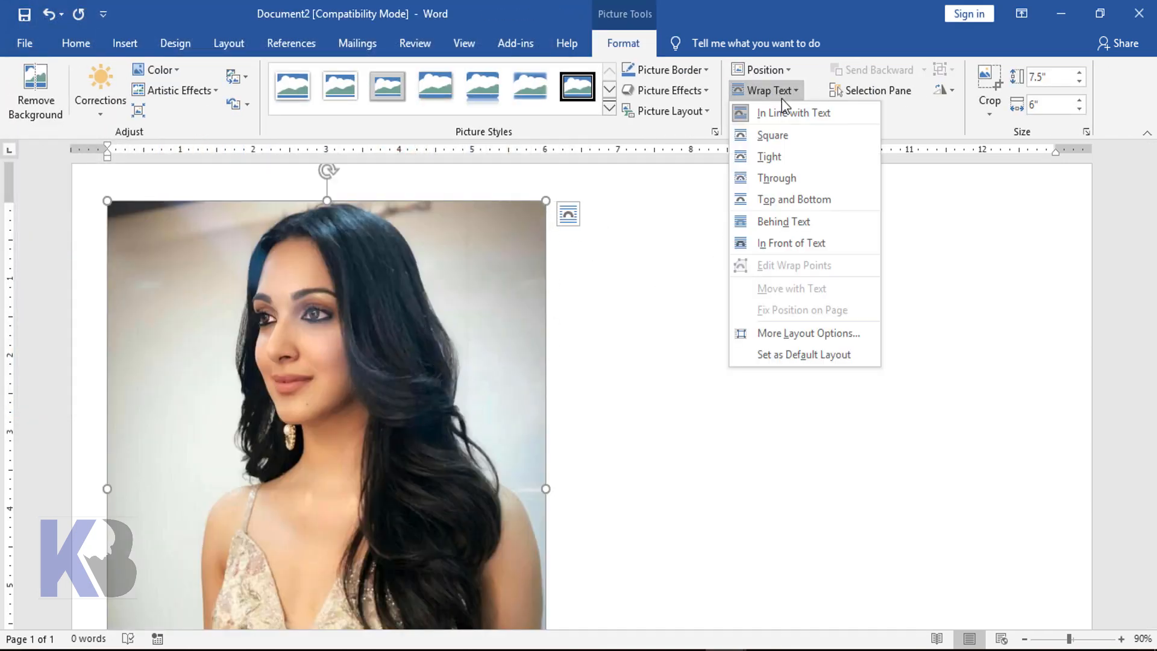
pyautogui.click(813, 244)
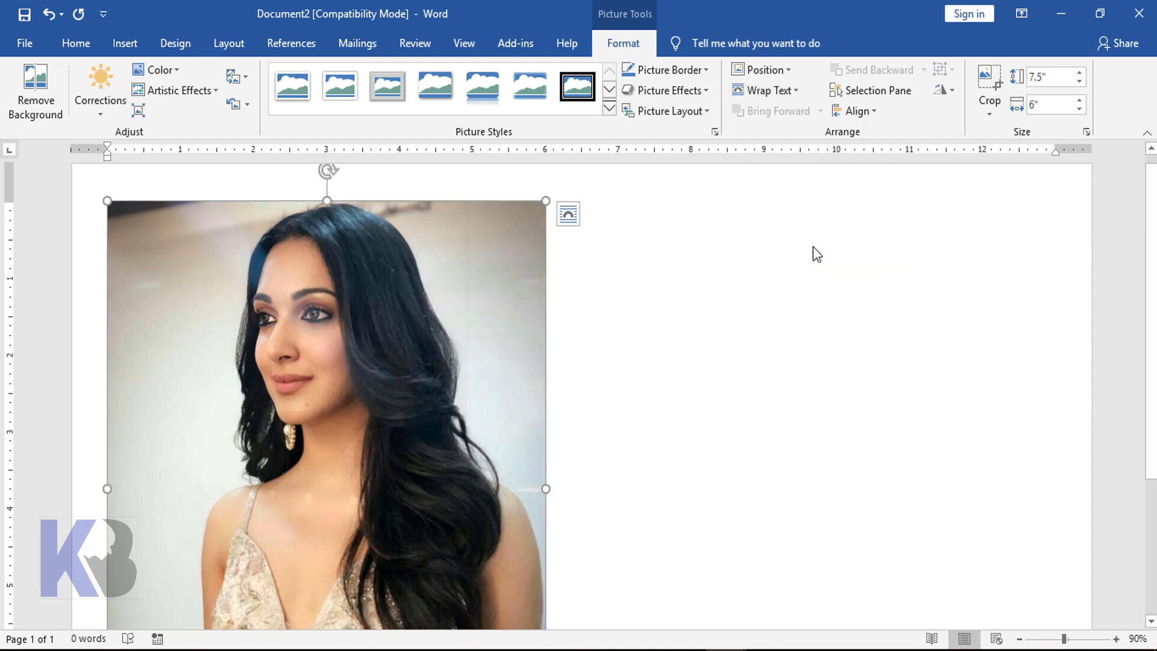
# Shrink the portrait picture to about 5.17" high by 4.13" wide and place it in the left half of the page
pyautogui.moveTo(545, 200); pyautogui.dragTo(495, 269)
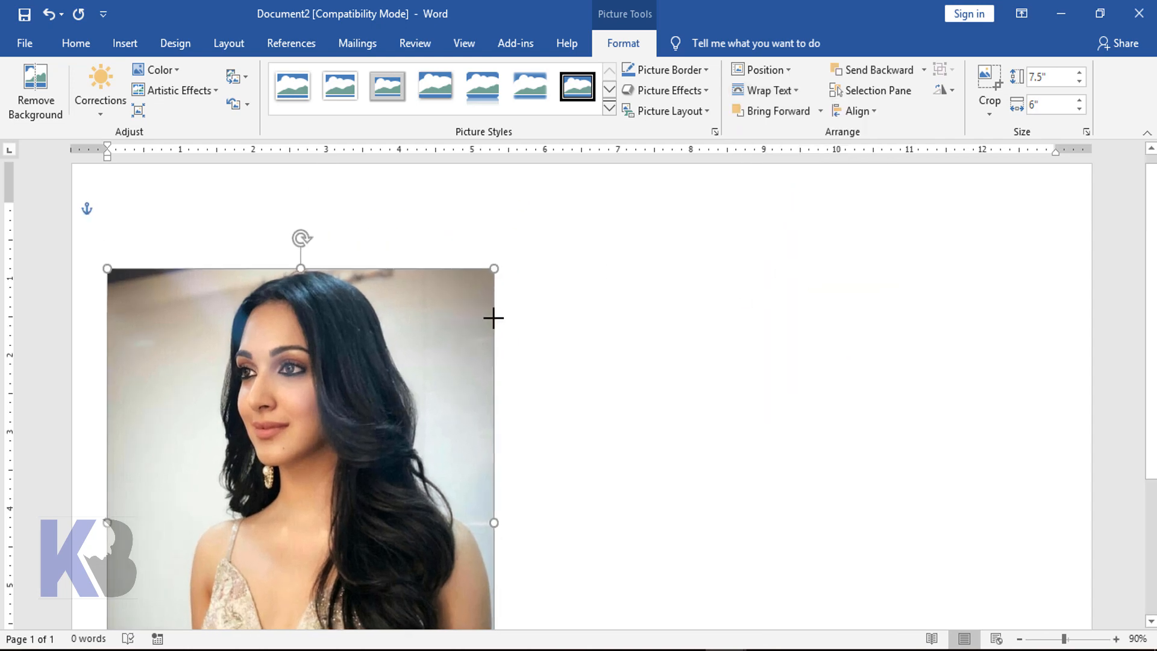
pyautogui.moveTo(463, 310); pyautogui.dragTo(618, 192)
pyautogui.scroll(-1, 611, 301)
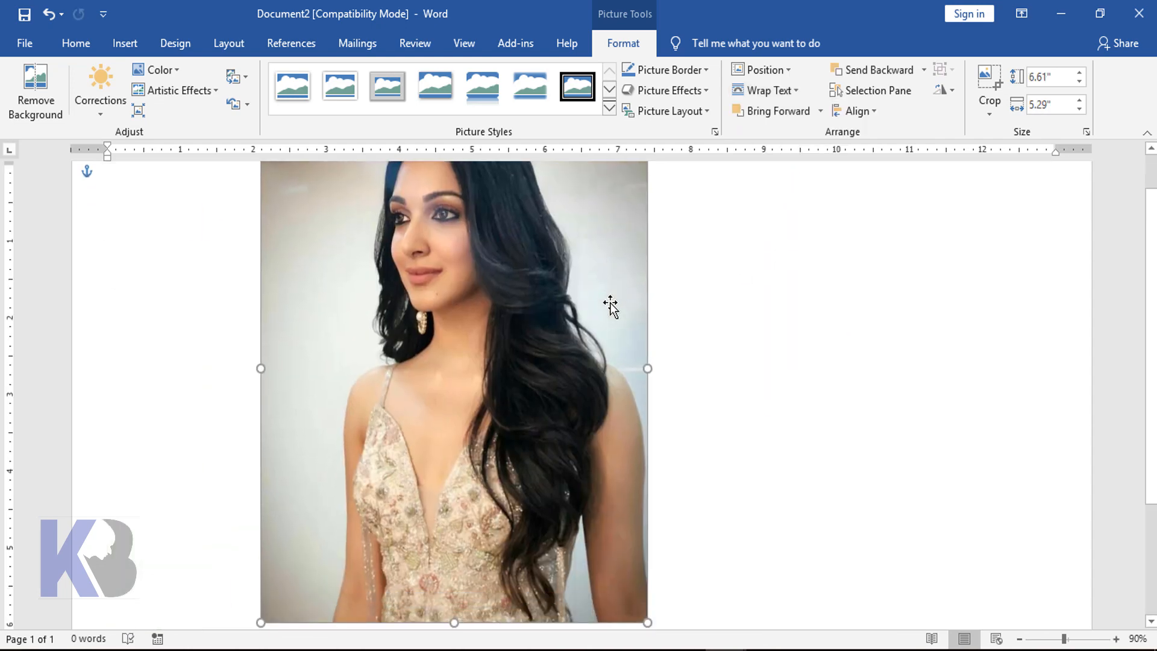
pyautogui.keyDown('ctrl'); pyautogui.scroll(-2, 611, 305); pyautogui.keyUp('ctrl')
pyautogui.moveTo(630, 522); pyautogui.dragTo(568, 439)
pyautogui.moveTo(506, 363); pyautogui.dragTo(452, 388)
pyautogui.keyDown('ctrl'); pyautogui.scroll(1, 491, 395); pyautogui.keyUp('ctrl')
pyautogui.keyDown('ctrl'); pyautogui.scroll(2, 491, 395); pyautogui.keyUp('ctrl')
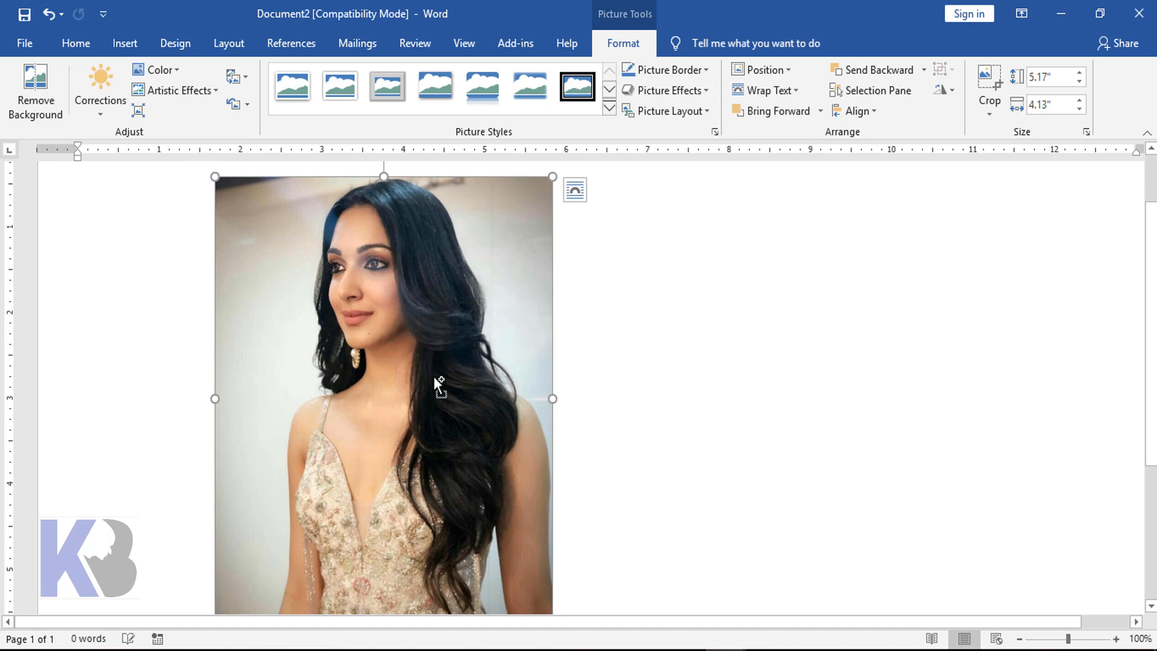
pyautogui.keyDown('ctrl'); pyautogui.scroll(-1, 425, 377); pyautogui.keyUp('ctrl')
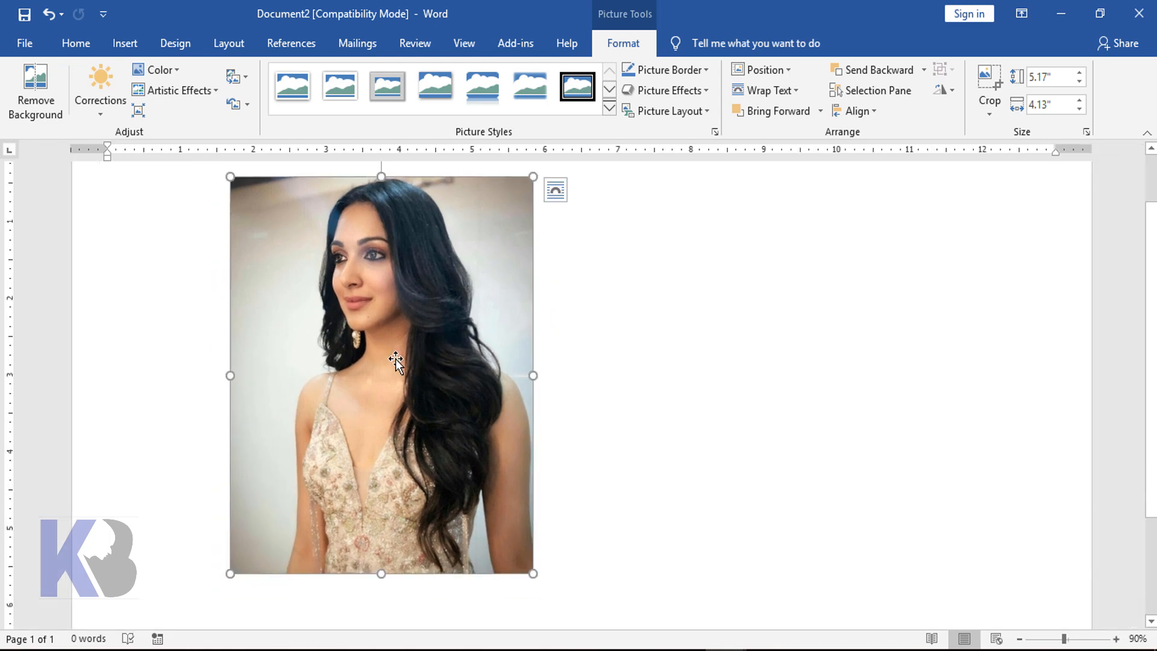
# Start Remove Background on the portrait and extend the selection frame to the picture's top and bottom edges
pyautogui.click(39, 103)
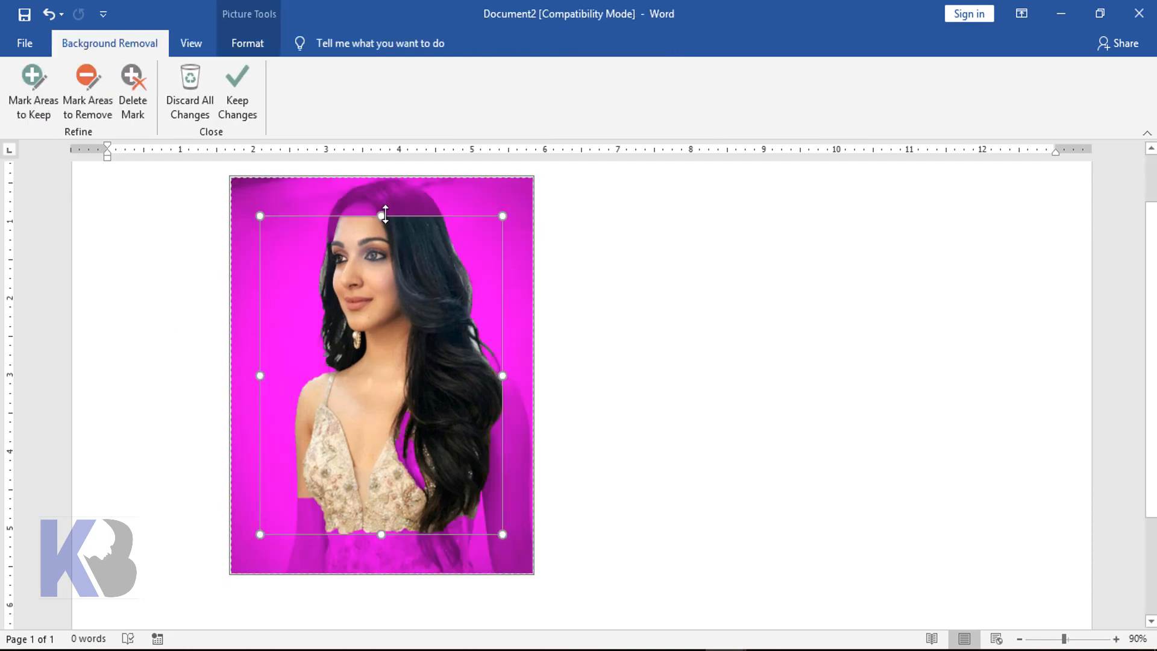
pyautogui.moveTo(385, 214); pyautogui.dragTo(392, 176)
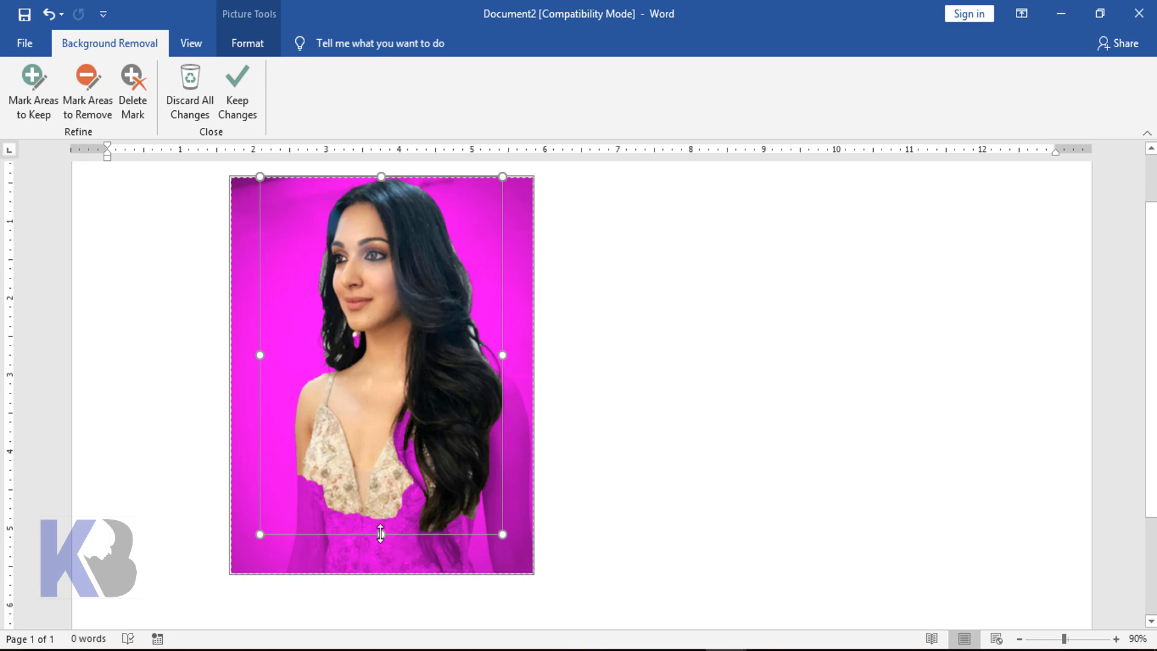
pyautogui.moveTo(380, 533); pyautogui.dragTo(381, 573)
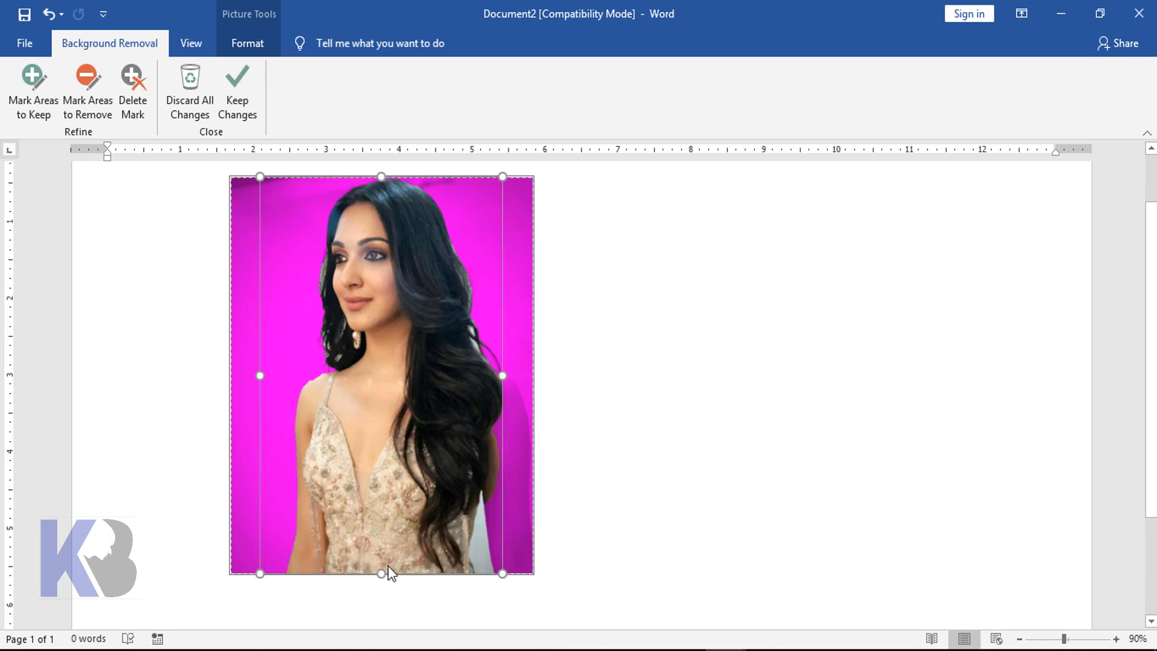
pyautogui.scroll(4, 395, 551)
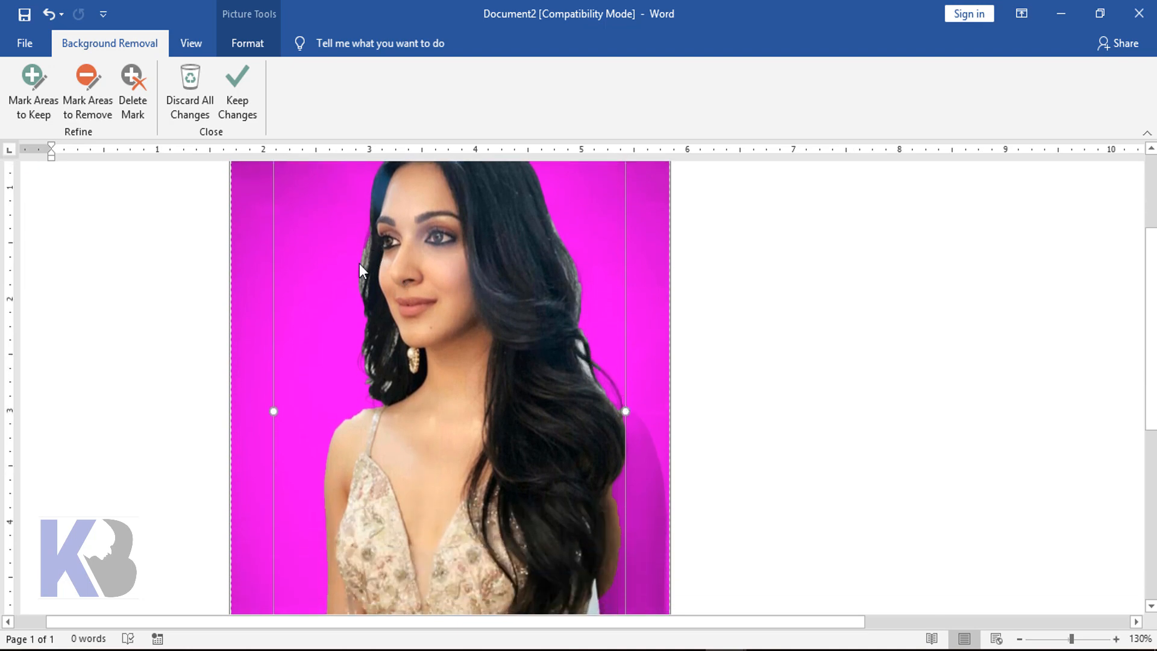
# Mark the grey gap beside the dress and the arm behind the long hair as areas to remove
pyautogui.scroll(-3, 544, 389)
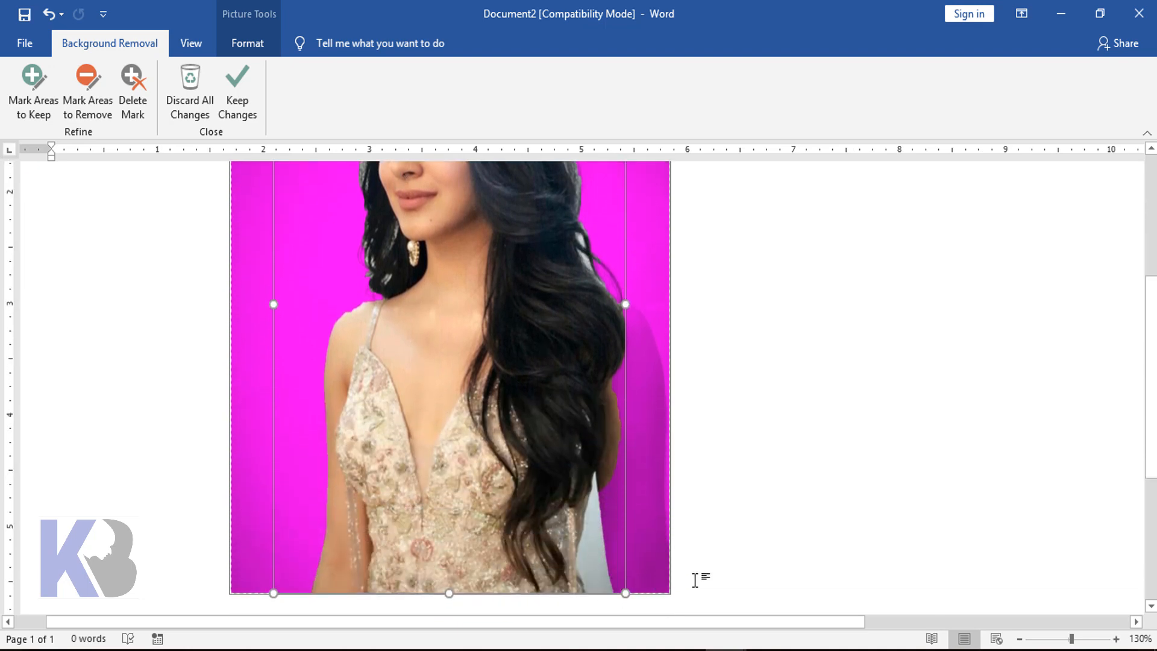
pyautogui.scroll(2, 691, 578)
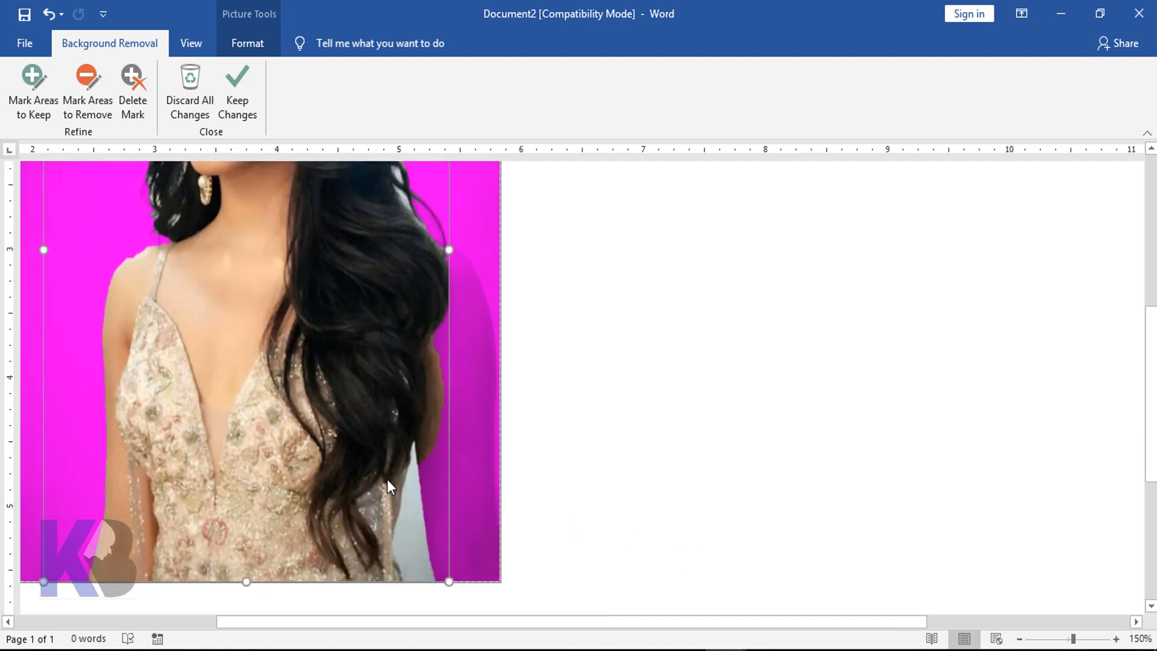
pyautogui.click(91, 103)
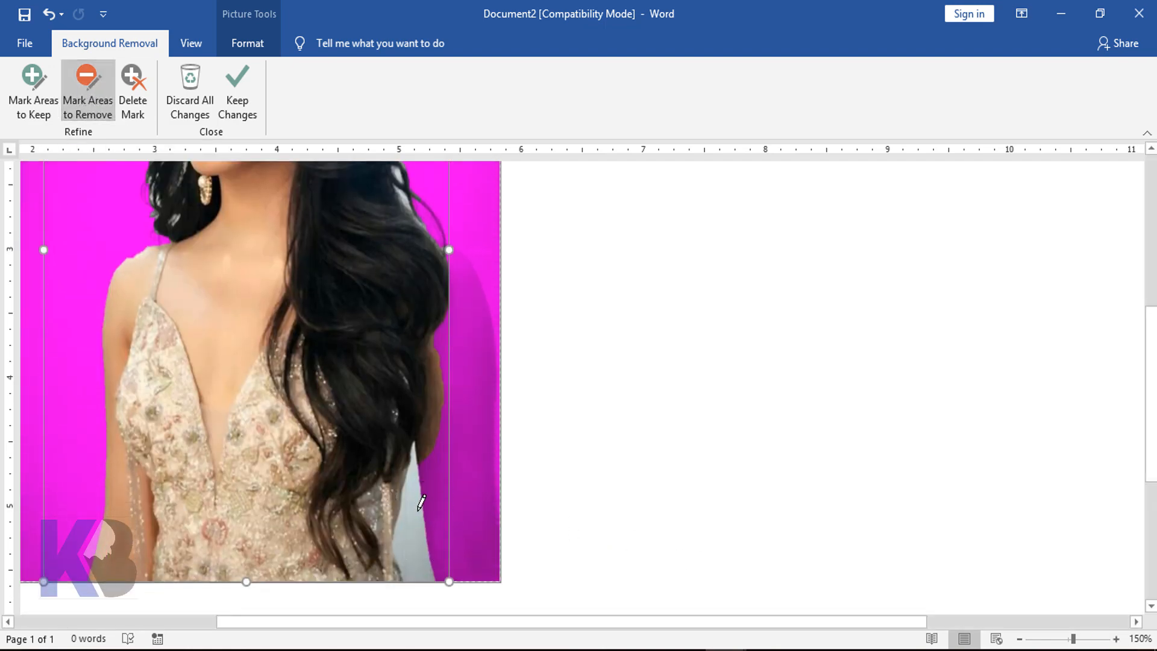
pyautogui.moveTo(415, 473); pyautogui.dragTo(411, 583)
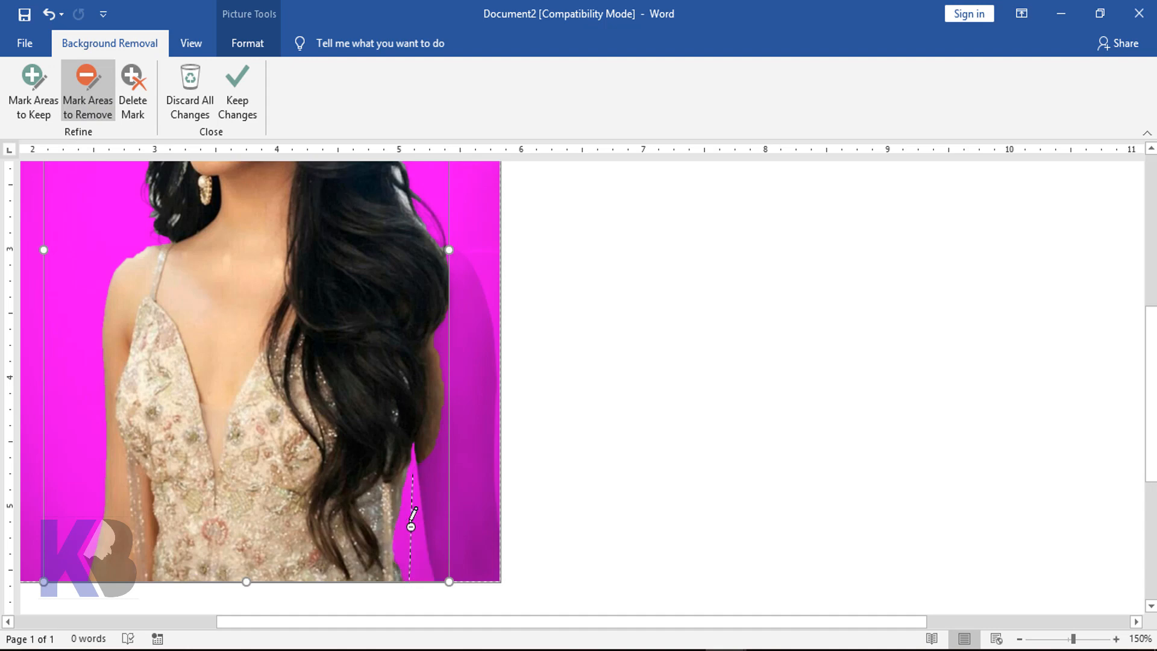
pyautogui.keyDown('ctrl'); pyautogui.scroll(4, 425, 519); pyautogui.keyUp('ctrl')
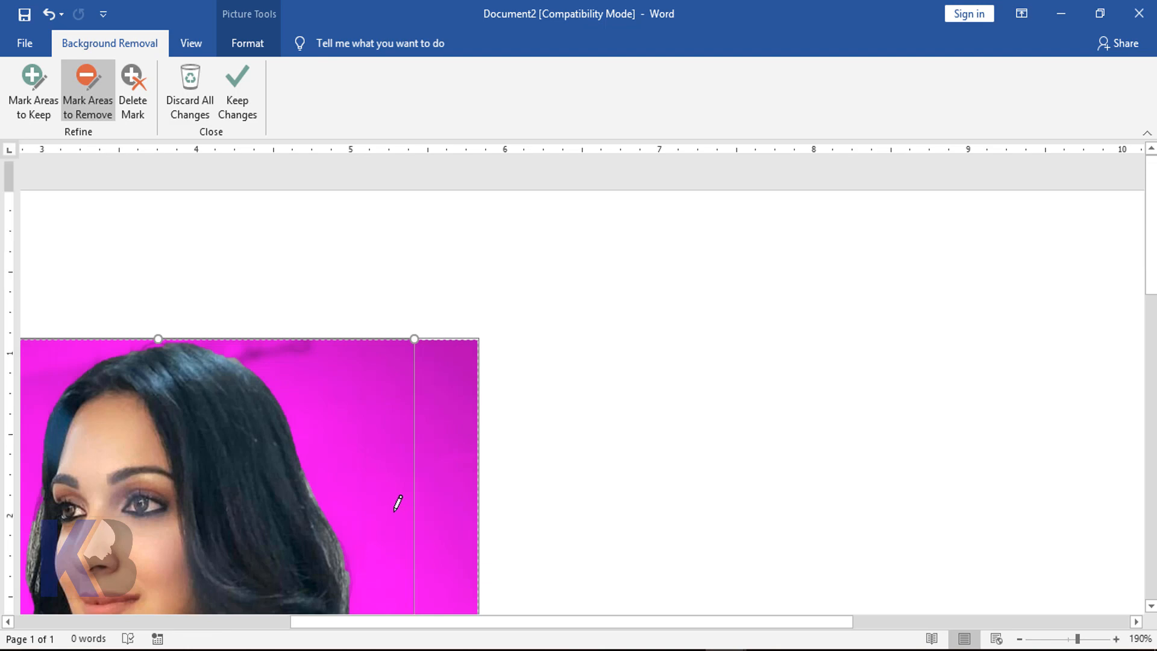
pyautogui.scroll(-1, 397, 503)
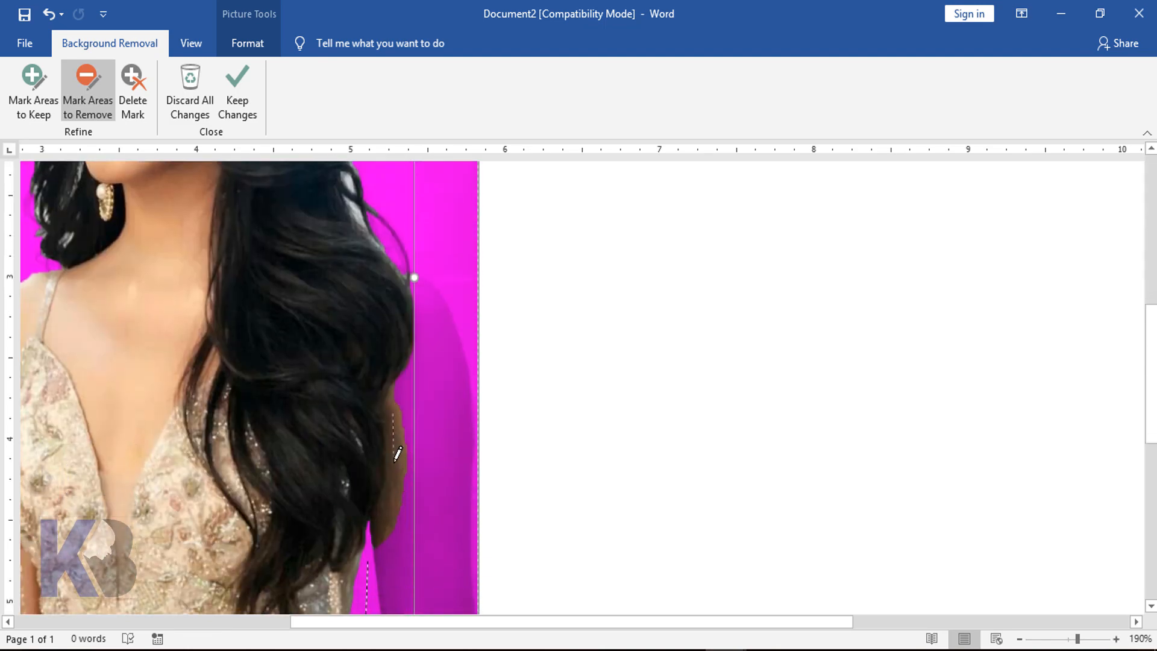
pyautogui.moveTo(397, 453); pyautogui.dragTo(392, 493)
# Mark the remaining strip below the hair ends for removal and the dress's edge beside it as an area to keep
pyautogui.scroll(-3, 400, 489)
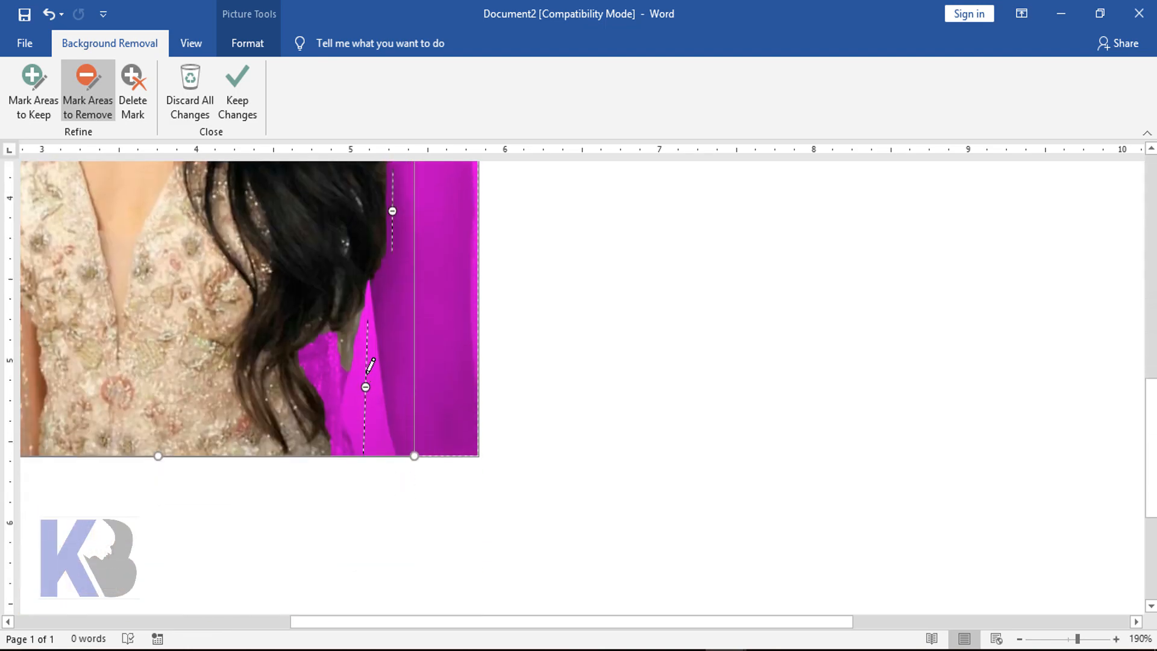
pyautogui.moveTo(355, 324); pyautogui.dragTo(342, 364)
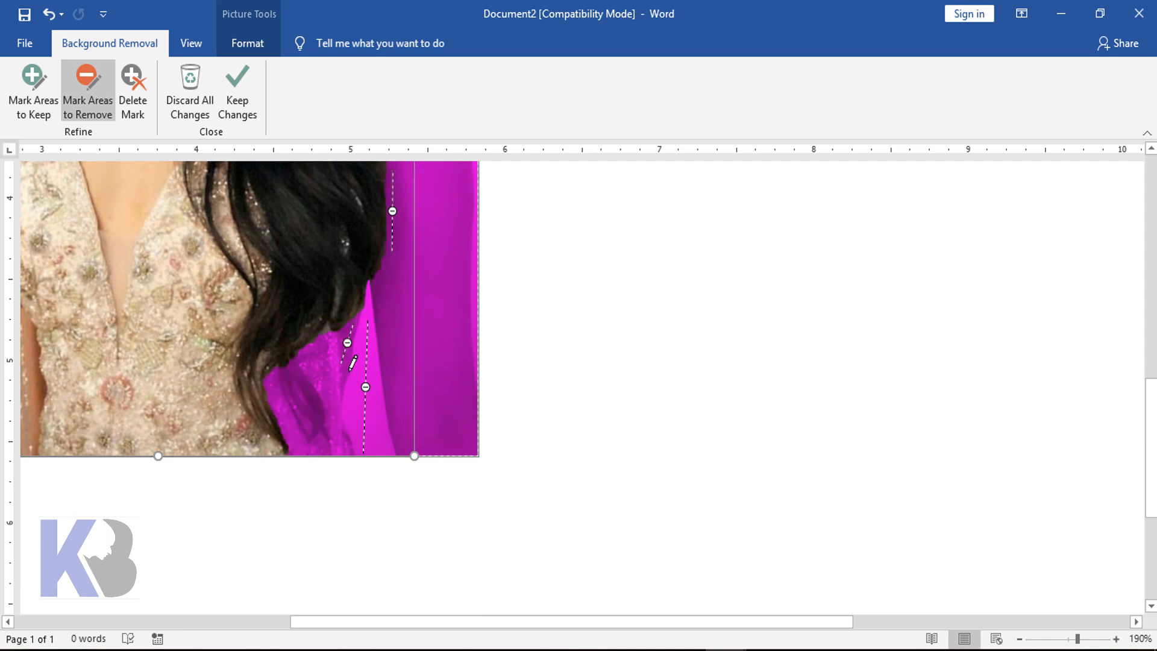
pyautogui.click(35, 94)
pyautogui.moveTo(332, 333); pyautogui.dragTo(329, 453)
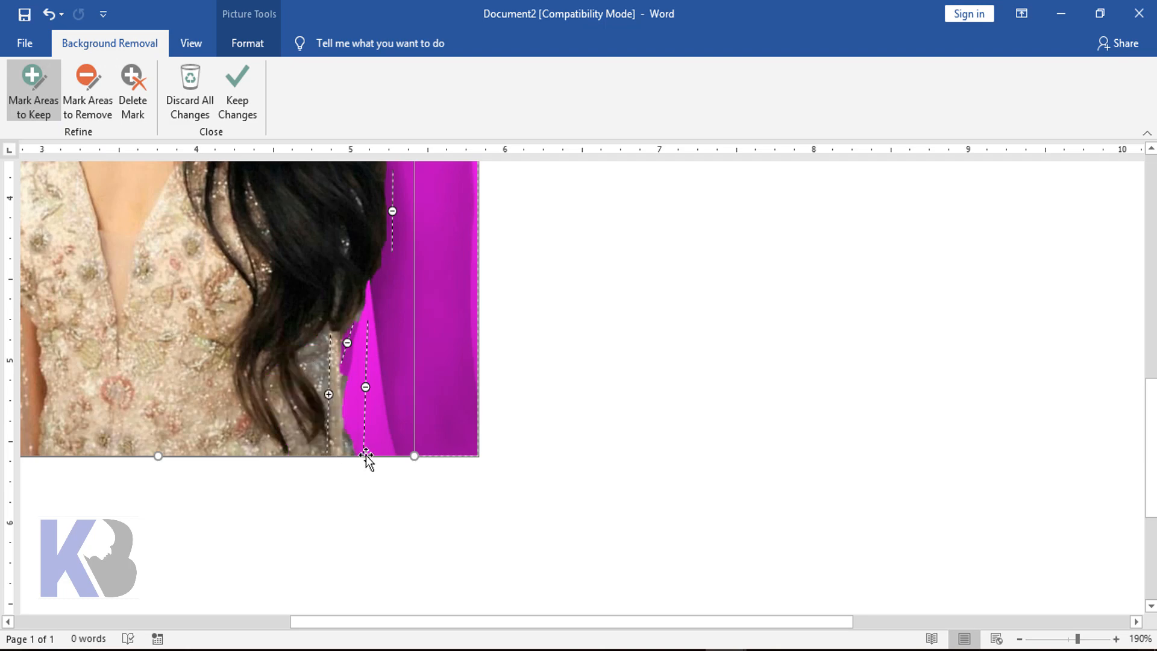
# Mark the grey background fringe along the outer edge of the long hair, from eye level to the shoulder, for removal
pyautogui.scroll(6, 352, 403)
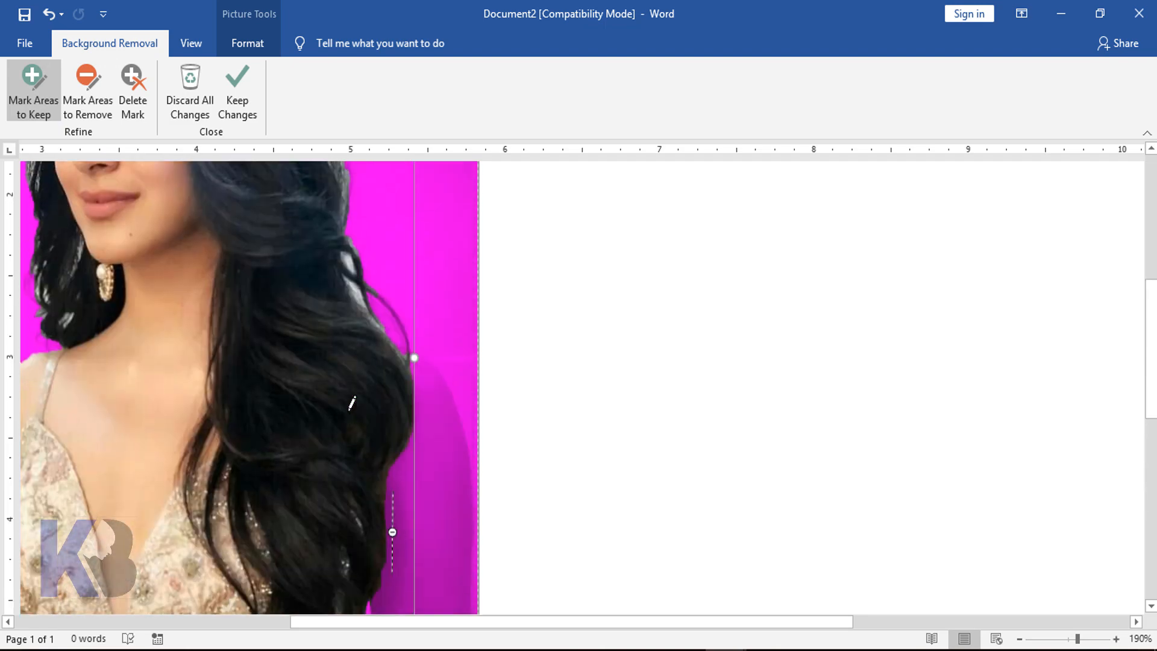
pyautogui.click(92, 85)
pyautogui.moveTo(326, 291); pyautogui.dragTo(343, 334)
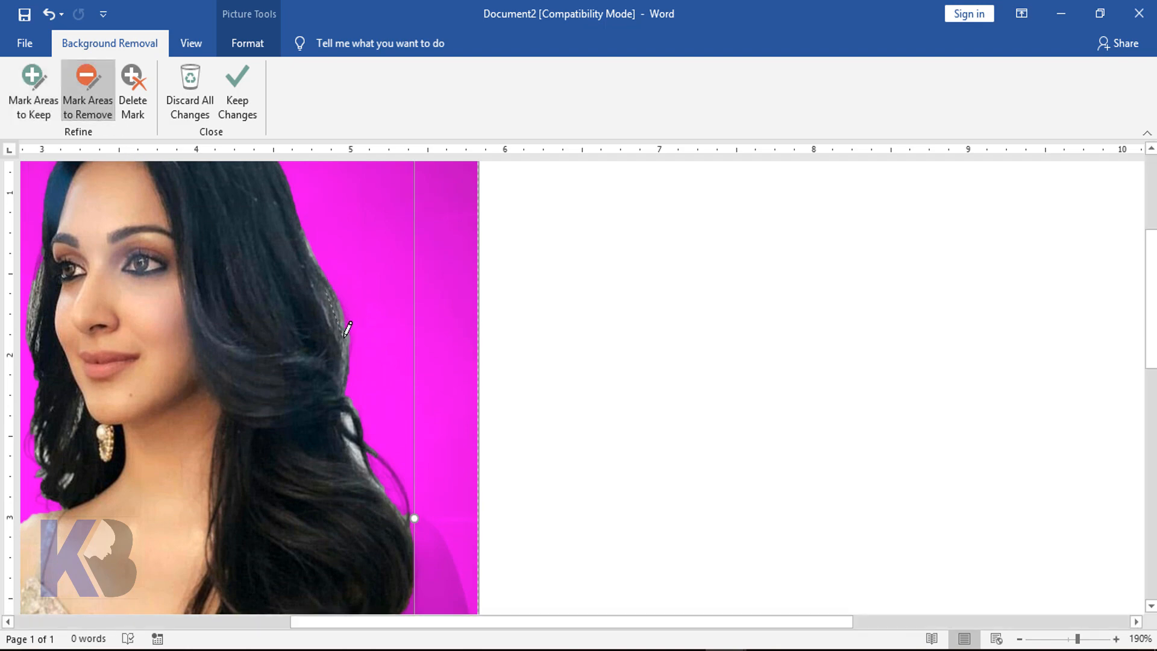
pyautogui.moveTo(309, 246); pyautogui.dragTo(323, 293)
pyautogui.moveTo(341, 360); pyautogui.dragTo(346, 378)
pyautogui.scroll(-2, 373, 378)
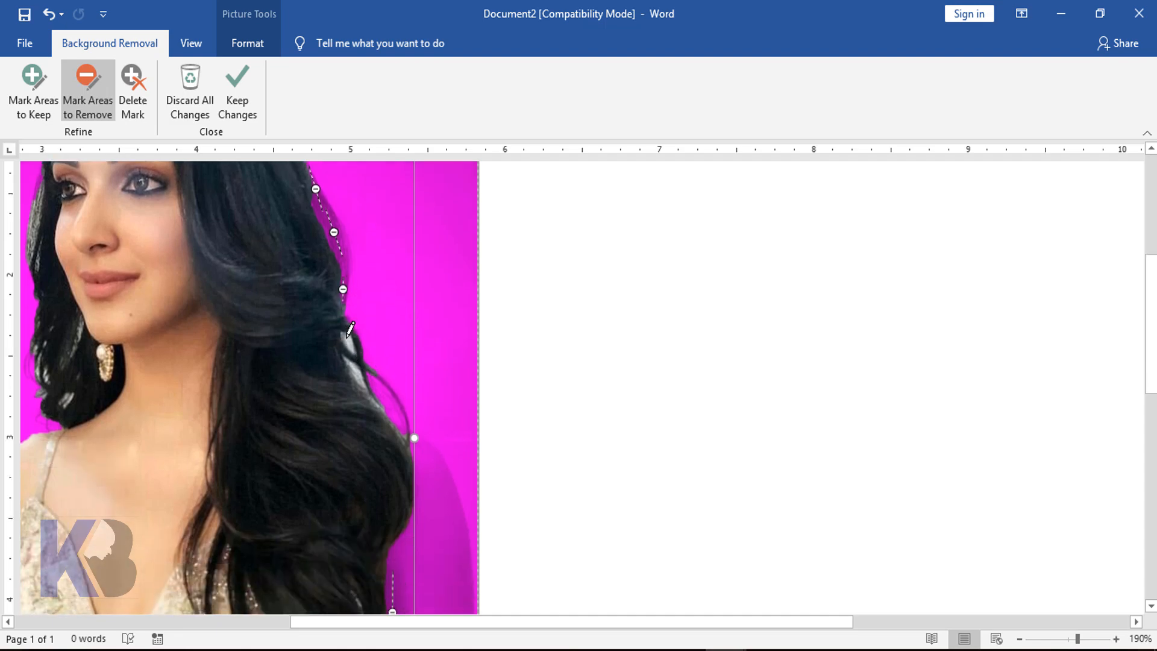
pyautogui.click(350, 343)
pyautogui.moveTo(355, 366); pyautogui.dragTo(414, 437)
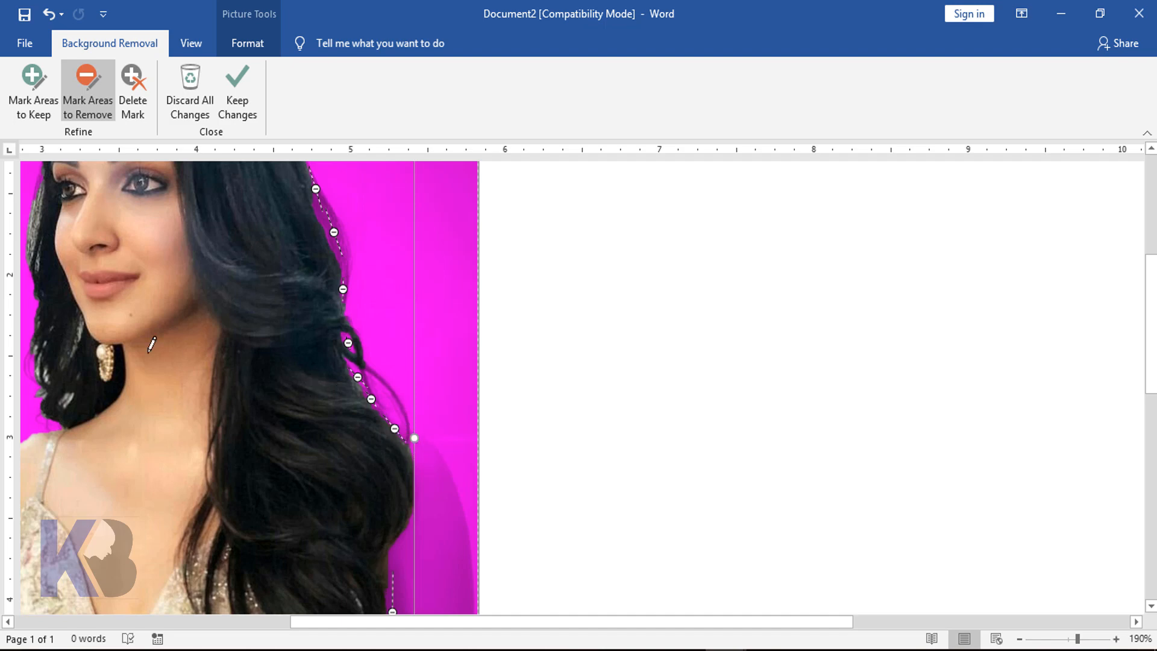
# Mark the grey patch outside the hair beside the eye for removal and the hair along the forehead as an area to keep
pyautogui.scroll(5, 121, 400)
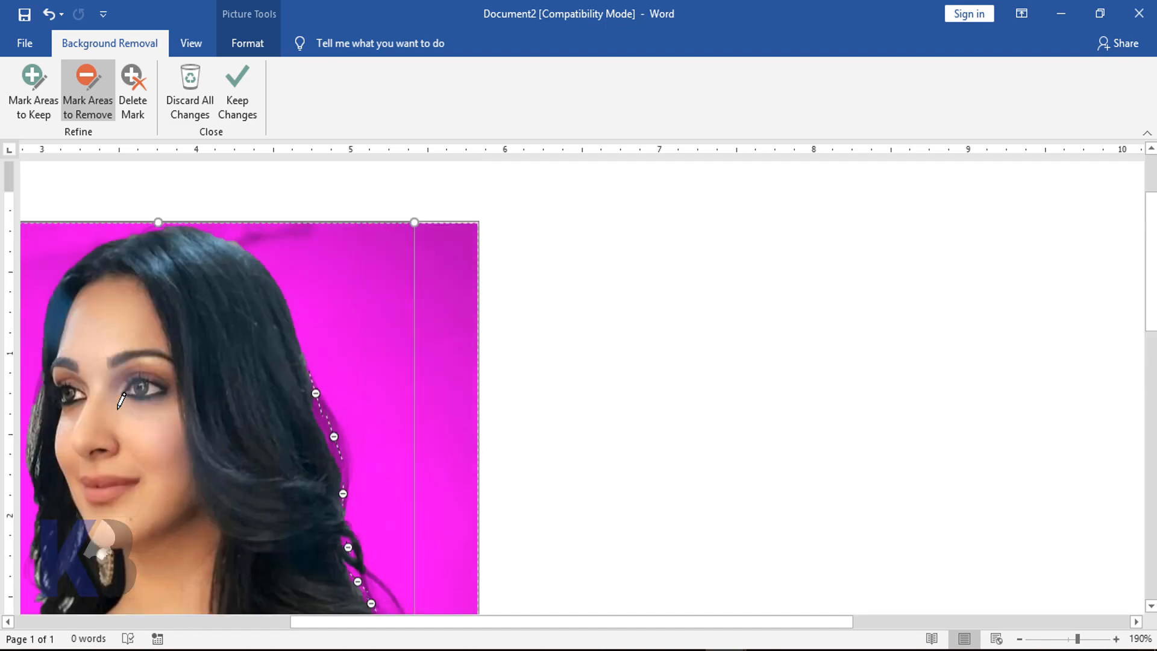
pyautogui.scroll(-2, 116, 382)
pyautogui.moveTo(408, 622); pyautogui.dragTo(266, 625)
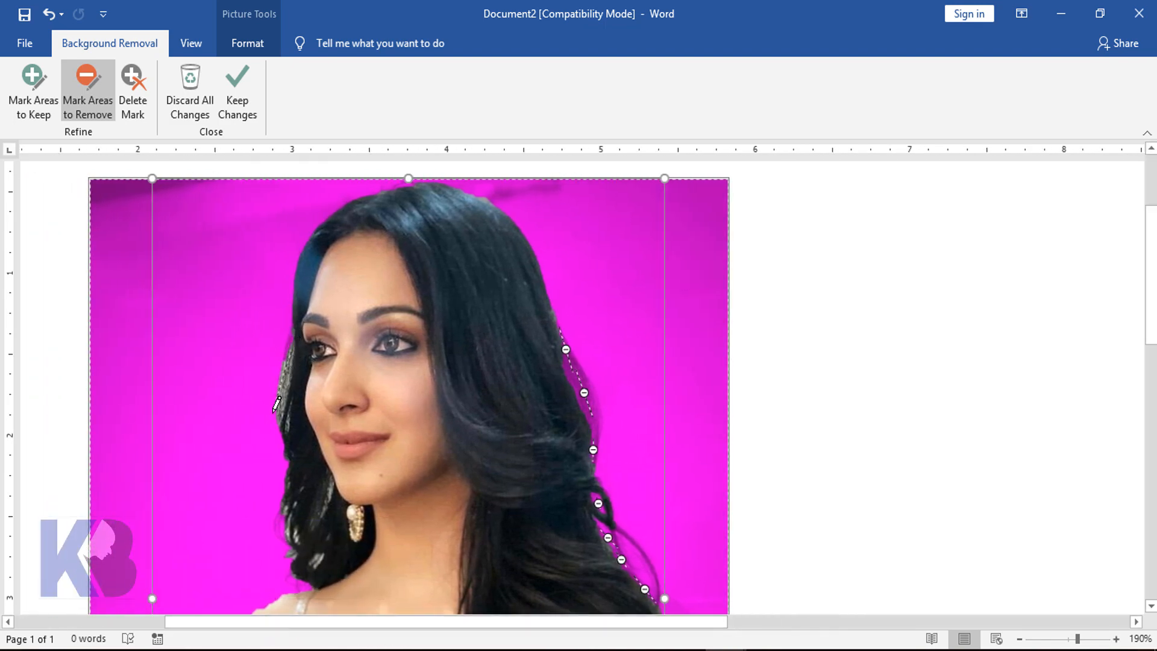
pyautogui.moveTo(291, 353); pyautogui.dragTo(277, 404)
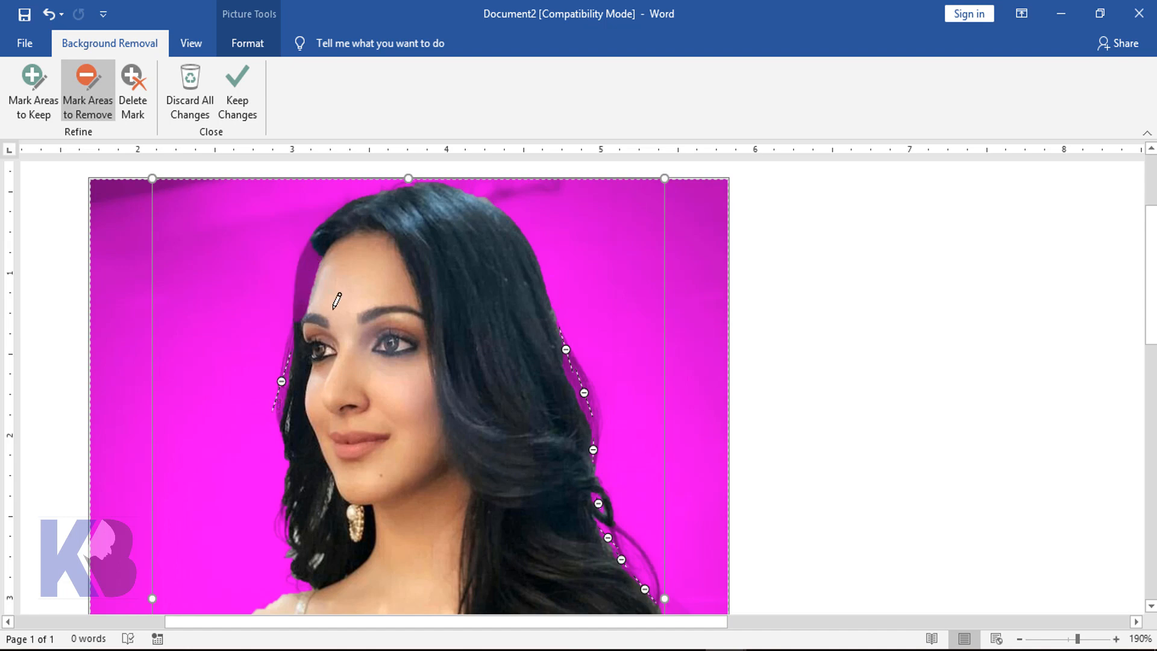
pyautogui.click(45, 110)
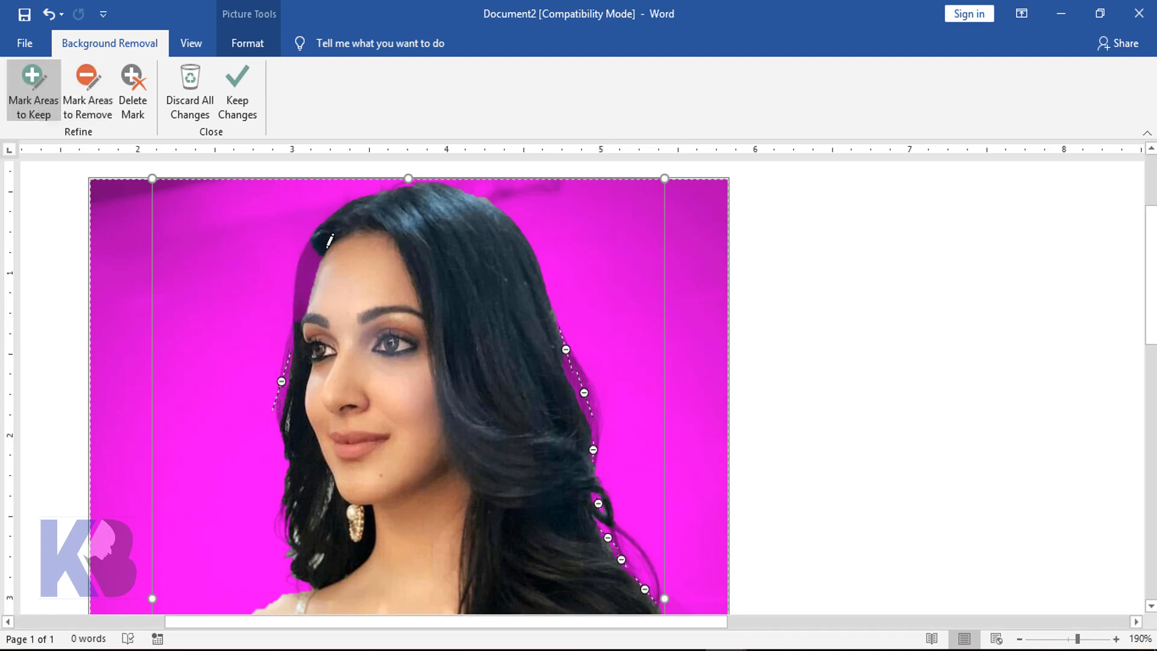
pyautogui.moveTo(300, 312); pyautogui.dragTo(296, 323)
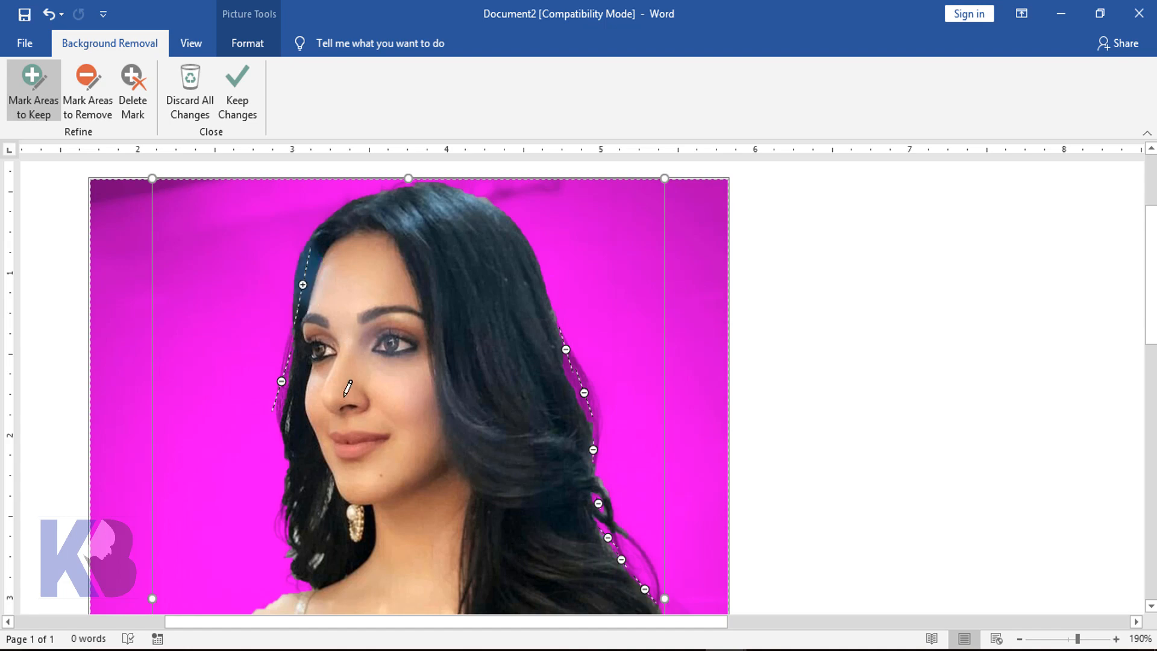
# Mark the light background gaps within the hair around the earring as areas to remove
pyautogui.scroll(-5, 348, 388)
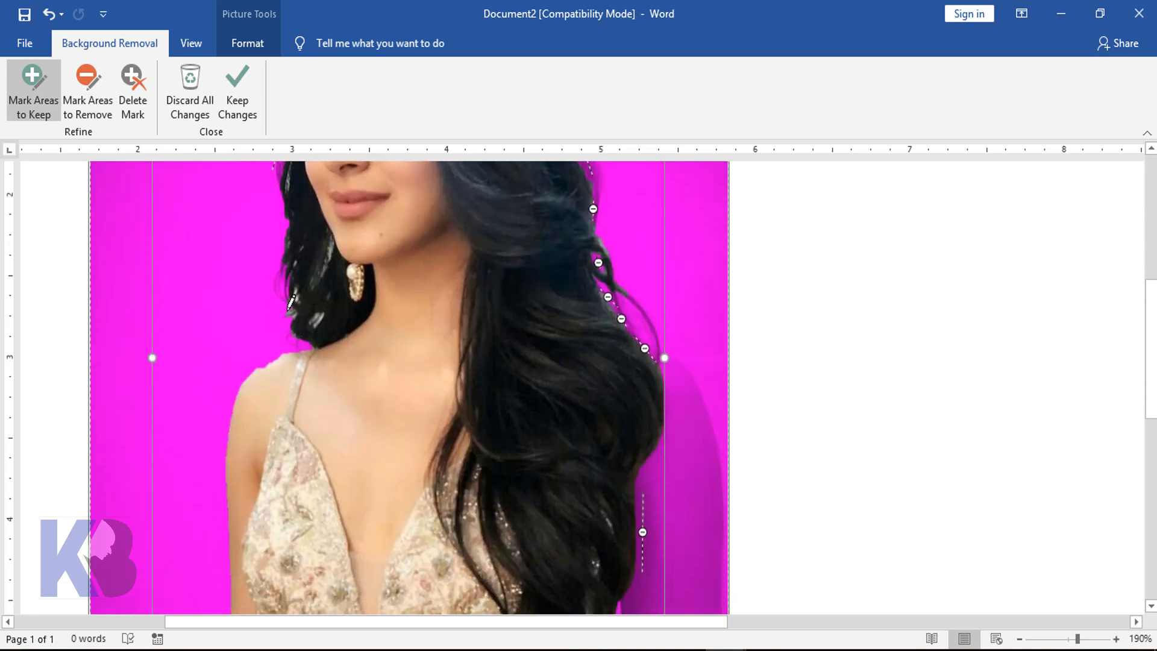
pyautogui.click(88, 100)
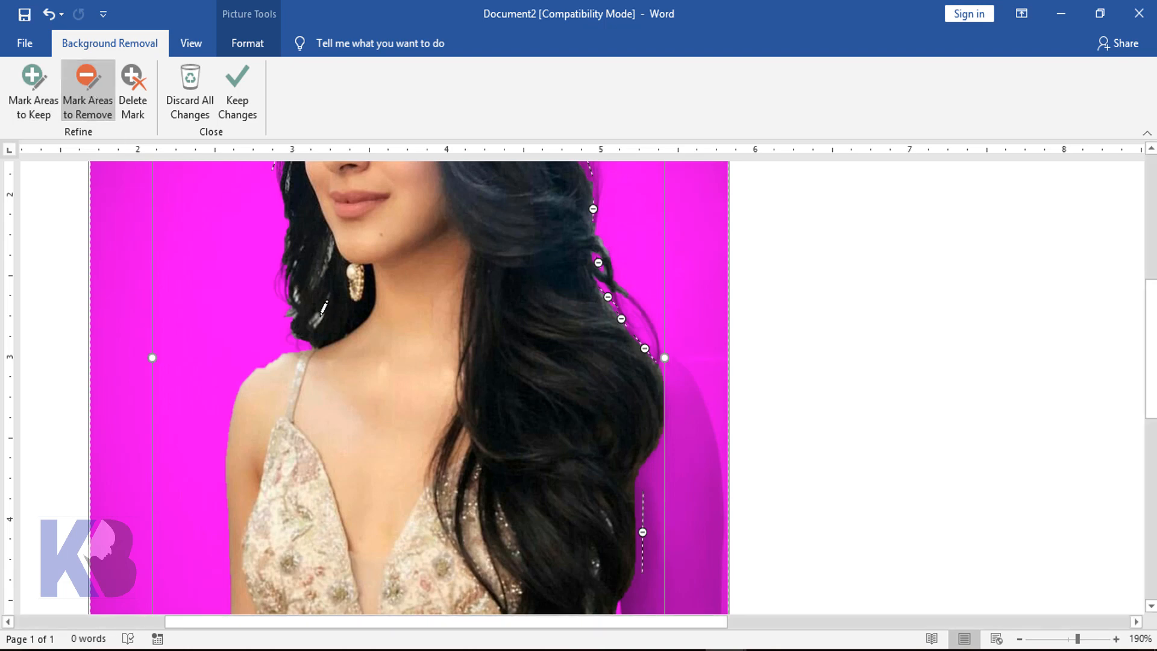
pyautogui.moveTo(328, 314)
pyautogui.mouseDown()
pyautogui.moveTo(300, 299)
pyautogui.moveTo(327, 341)
pyautogui.mouseUp()
pyautogui.scroll(2, 326, 358)
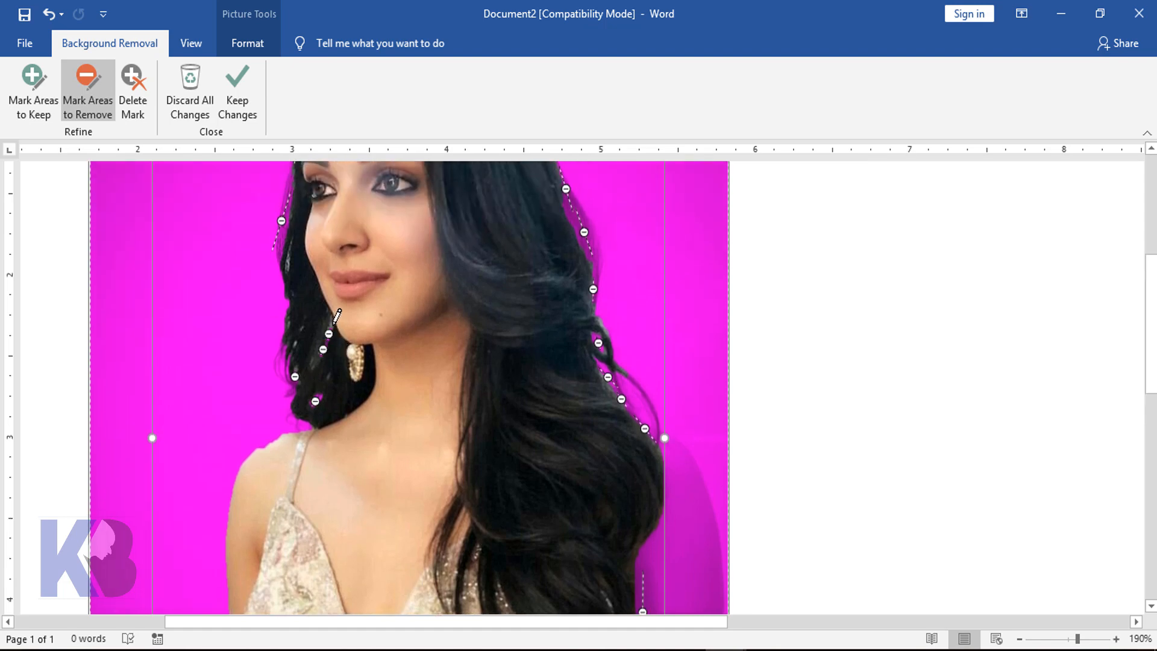
pyautogui.moveTo(330, 331); pyautogui.dragTo(347, 361)
# Check the whole portrait cut-out and keep the background removal changes
pyautogui.scroll(-9, 452, 405)
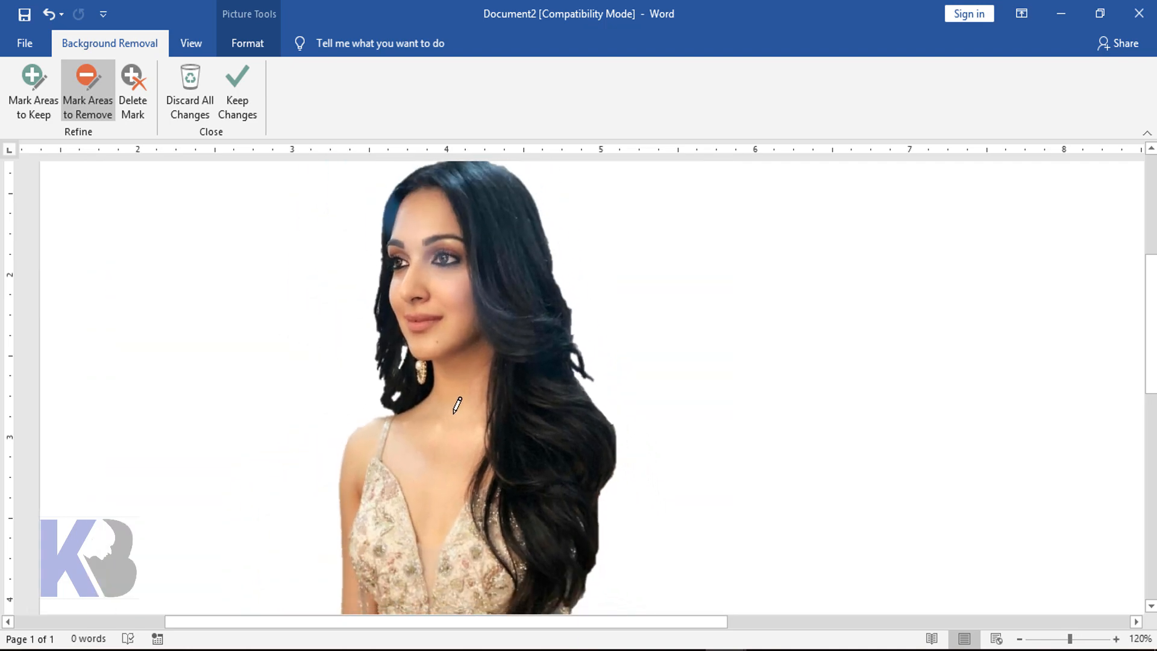
pyautogui.scroll(-2, 459, 405)
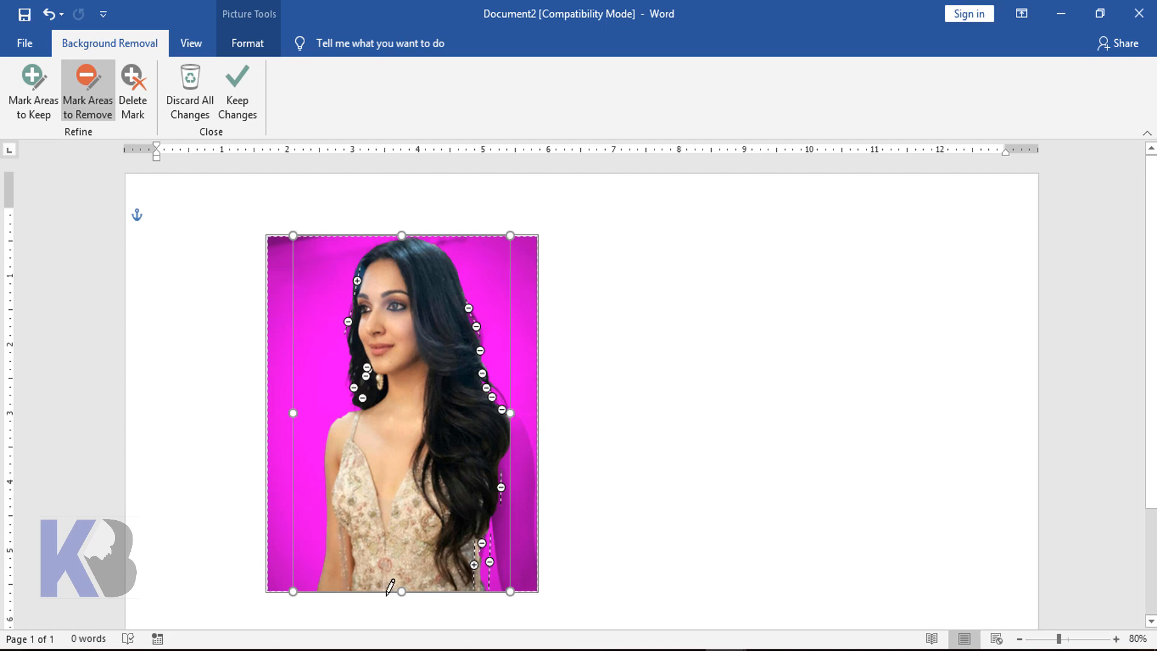
pyautogui.click(244, 114)
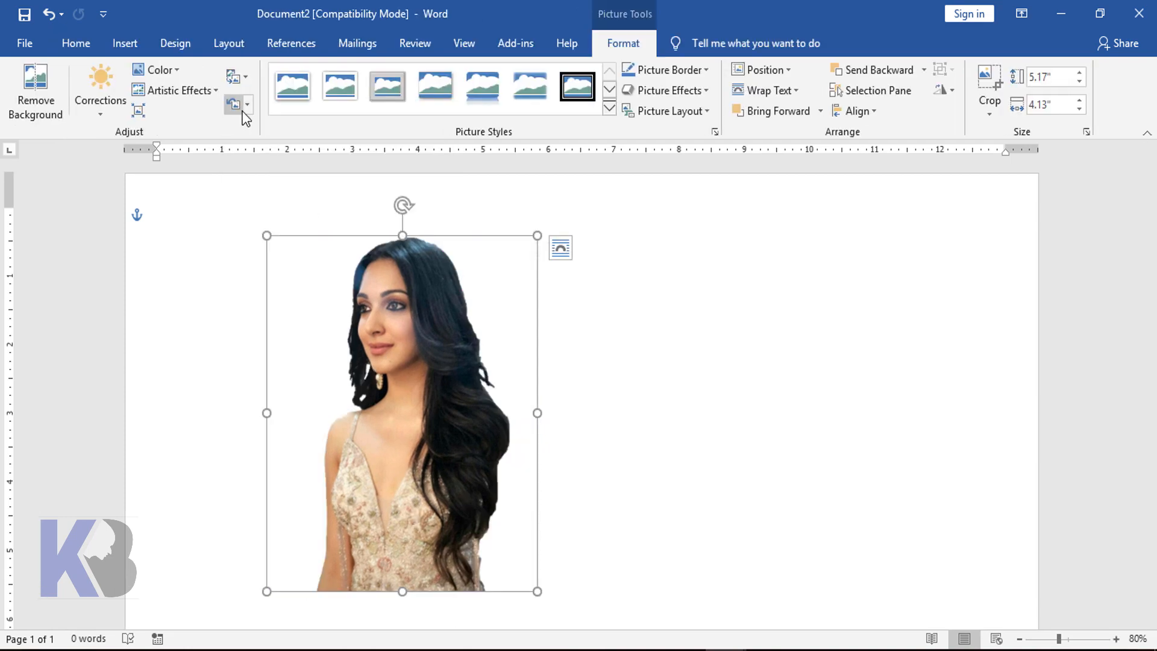
# Shrink the portrait cut-out to about 4.04" high by 3.23" wide and move it to the page's lower-right corner
pyautogui.scroll(-3, 433, 402)
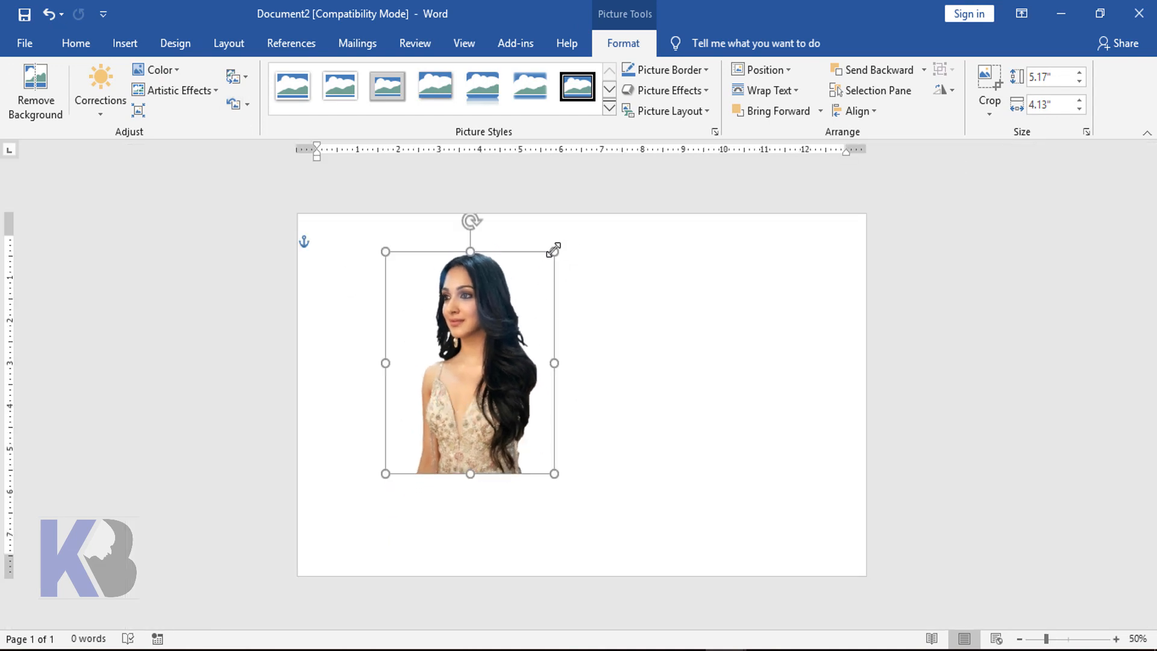
pyautogui.moveTo(553, 250); pyautogui.dragTo(516, 328)
pyautogui.moveTo(498, 381); pyautogui.dragTo(835, 497)
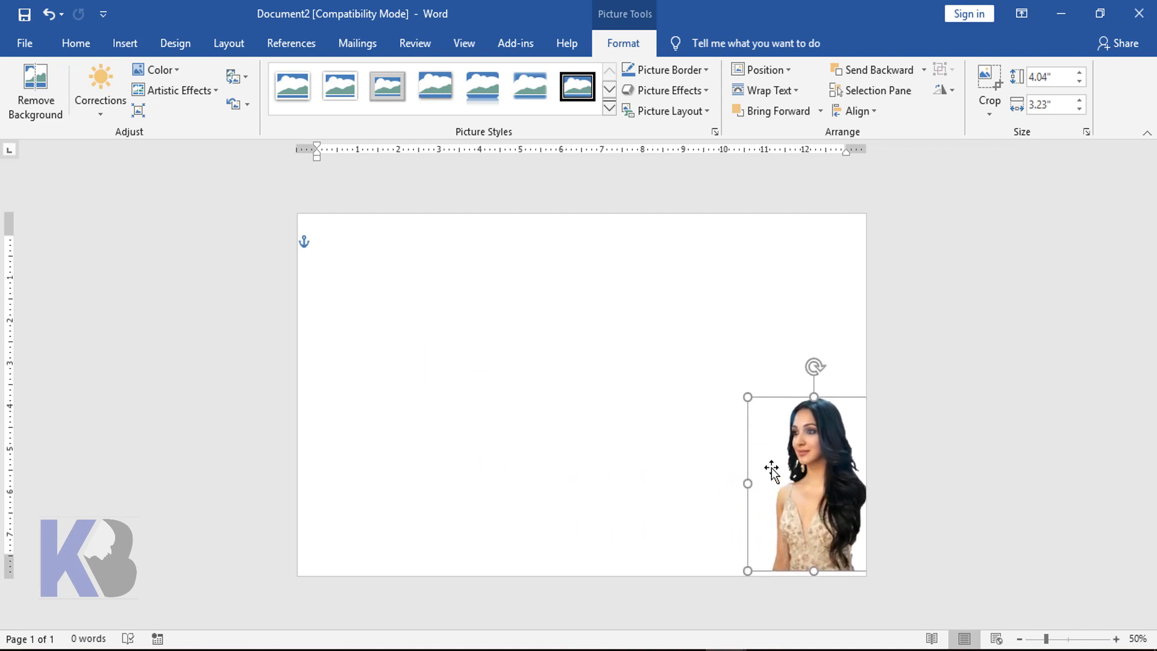
# Insert the picture 71306595 from the Backgraunt Remove folder and enlarge it to about 2.52" high by 3.36" wide
pyautogui.click(124, 44)
pyautogui.click(200, 71)
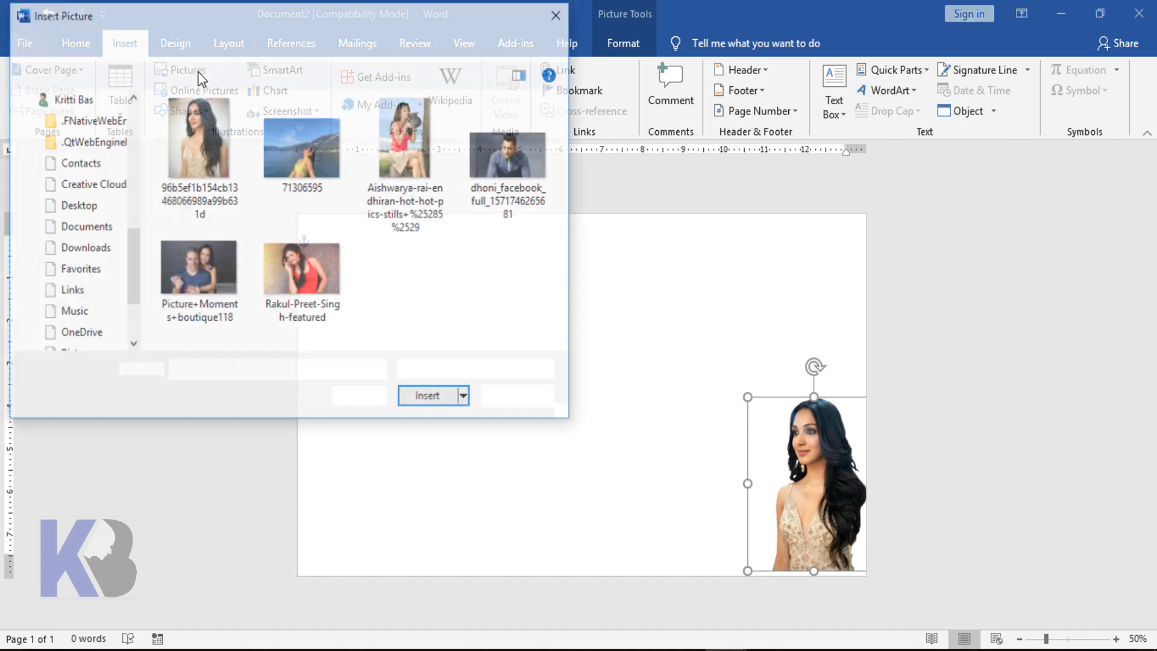
pyautogui.click(314, 156)
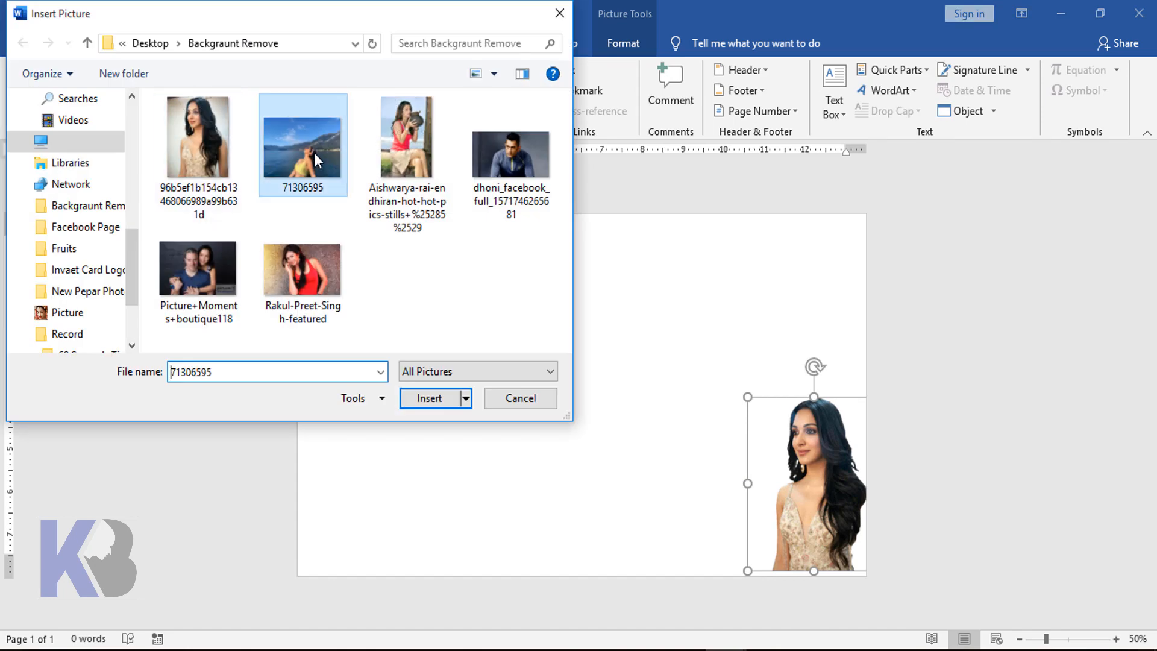
pyautogui.click(430, 397)
pyautogui.scroll(4, 412, 376)
pyautogui.scroll(2, 411, 377)
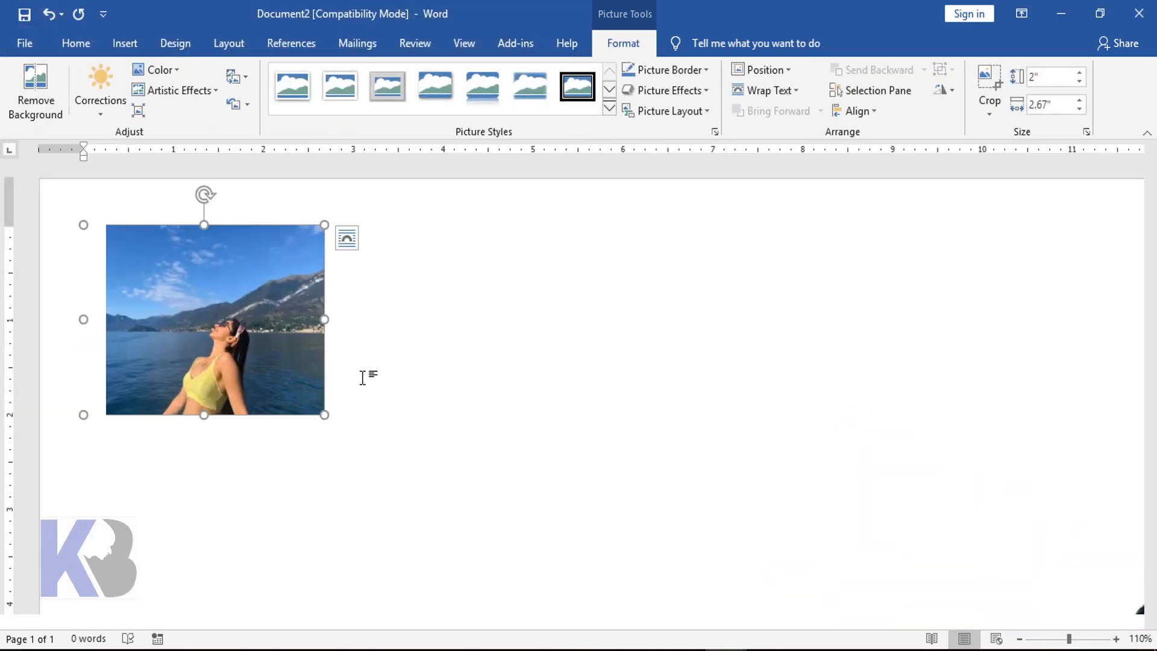
pyautogui.moveTo(326, 414); pyautogui.dragTo(362, 464)
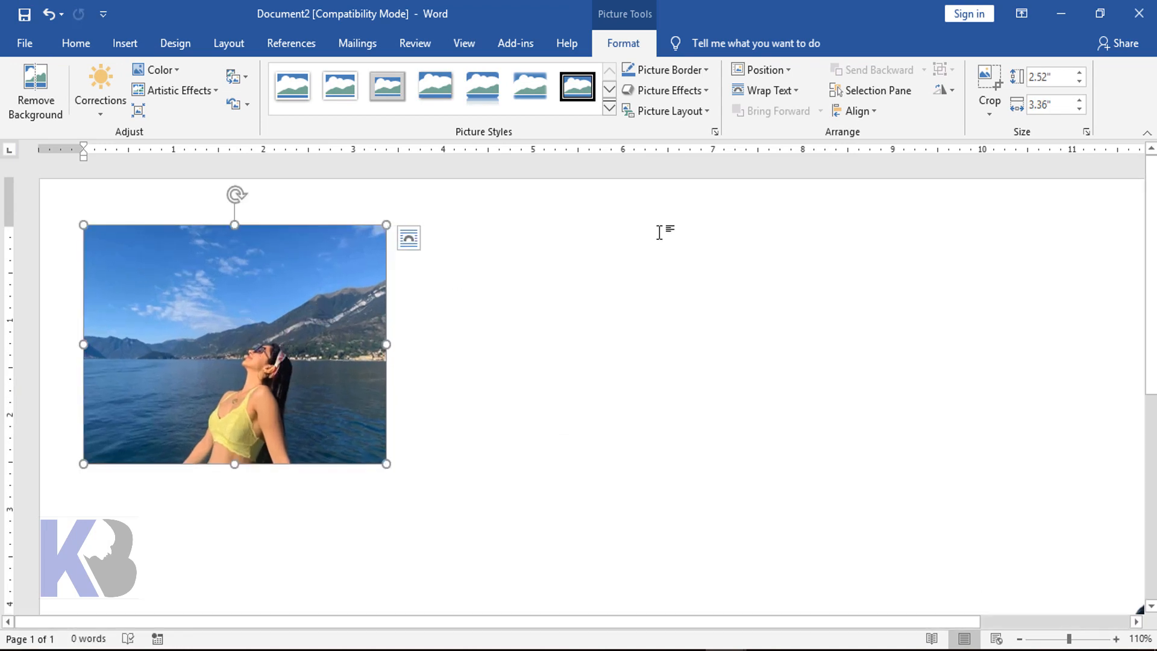
# Set the lake picture's text wrapping to In Front of Text and move it about 2" to the right
pyautogui.click(765, 90)
pyautogui.click(806, 244)
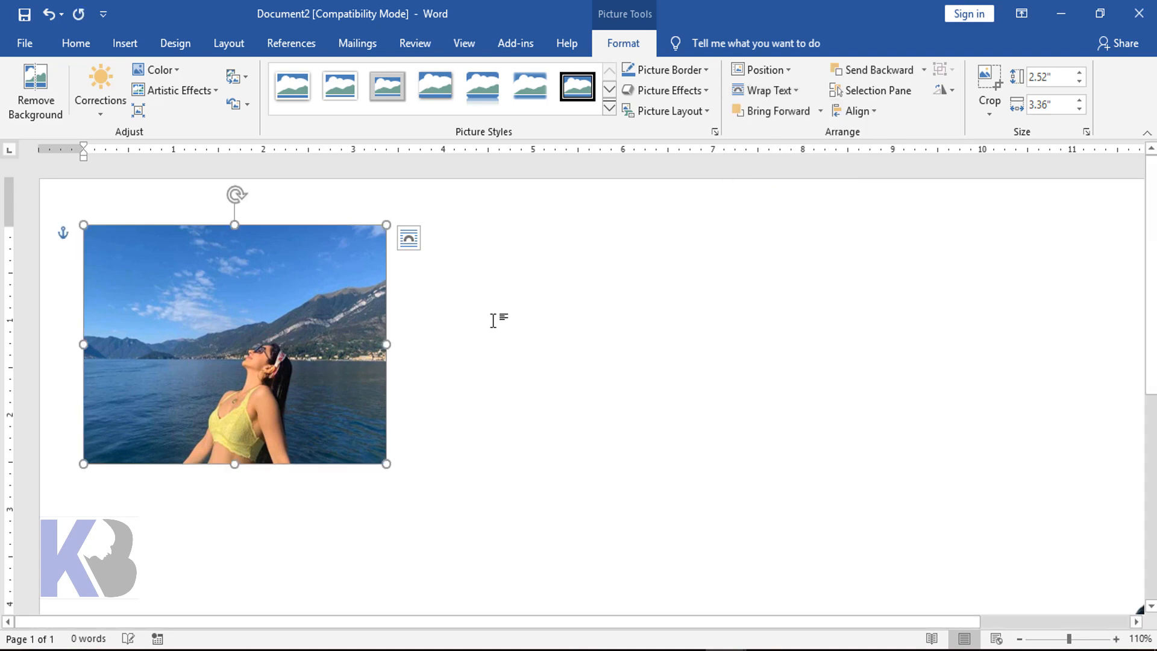
pyautogui.moveTo(244, 315); pyautogui.dragTo(421, 314)
# Start background removal on the lake picture and extend the removal area down to the picture's lower edge
pyautogui.keyDown('ctrl'); pyautogui.scroll(4, 546, 416); pyautogui.keyUp('ctrl')
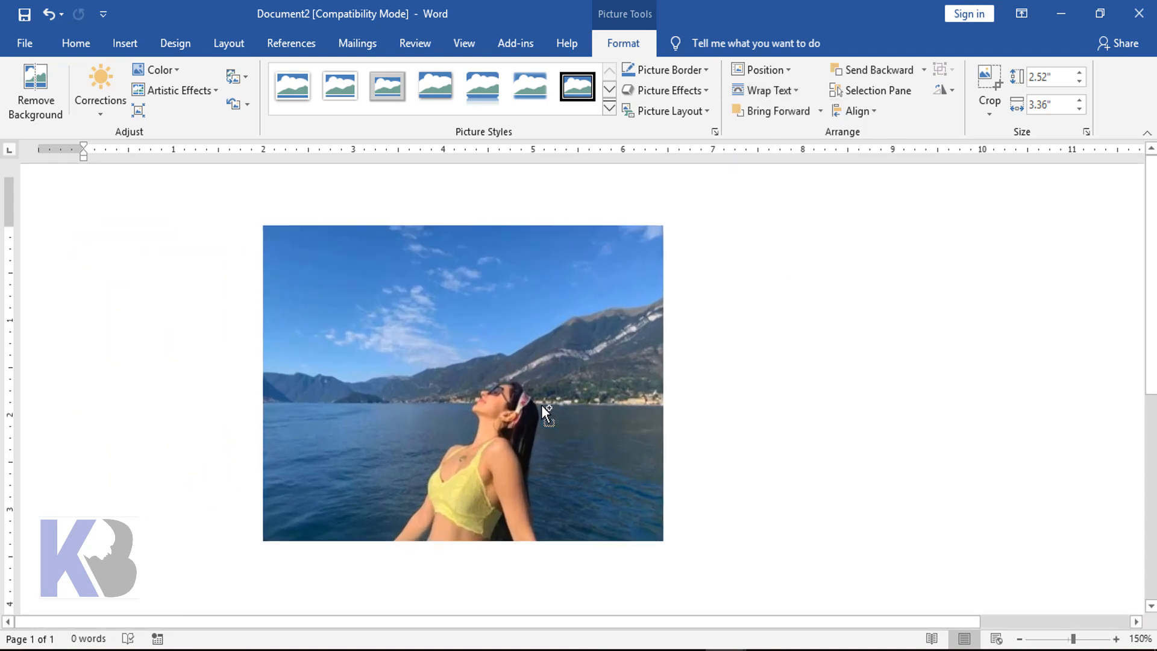
pyautogui.scroll(-2, 569, 418)
pyautogui.keyDown('ctrl'); pyautogui.scroll(3, 568, 424); pyautogui.keyUp('ctrl')
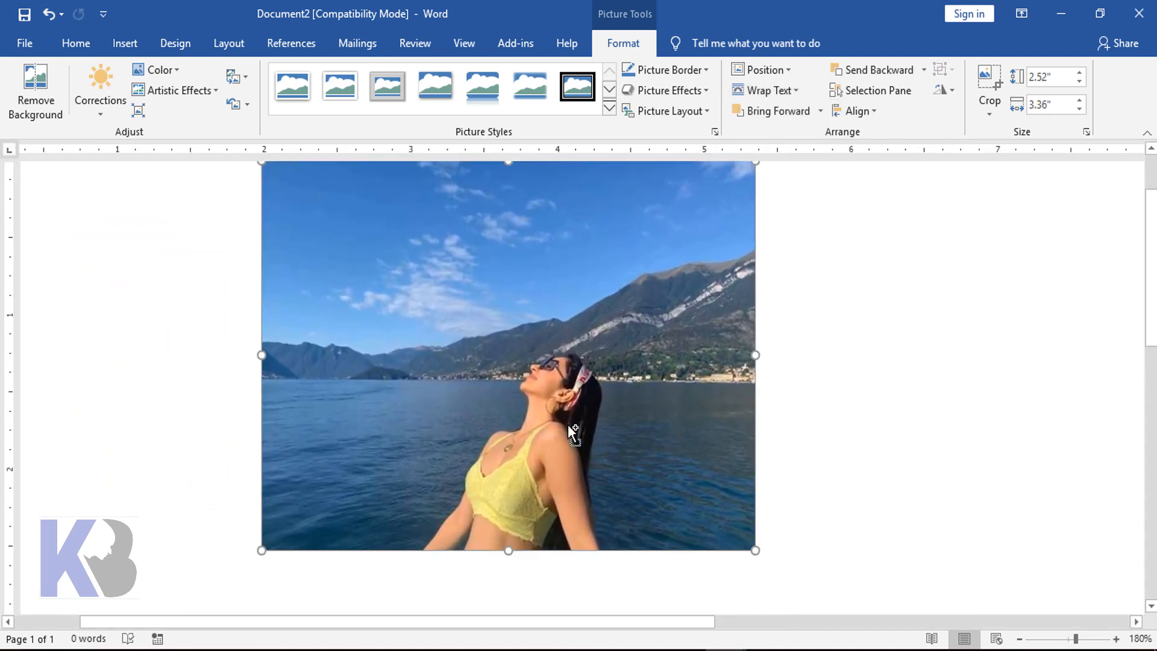
pyautogui.scroll(2, 568, 424)
pyautogui.scroll(-2, 568, 424)
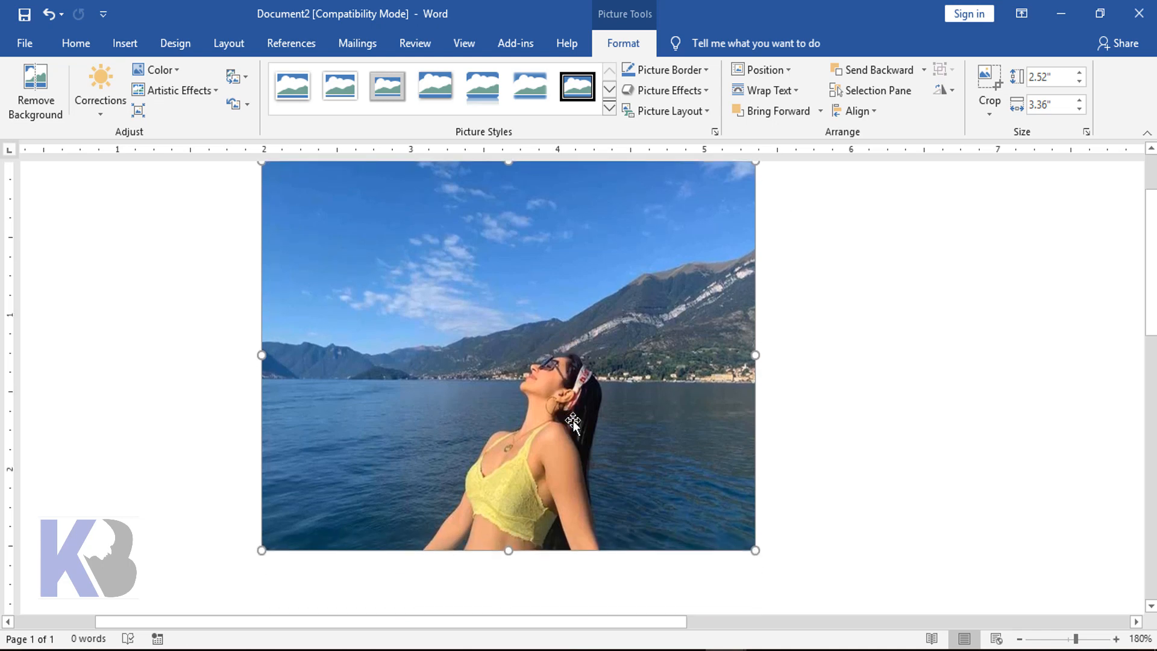
pyautogui.click(33, 91)
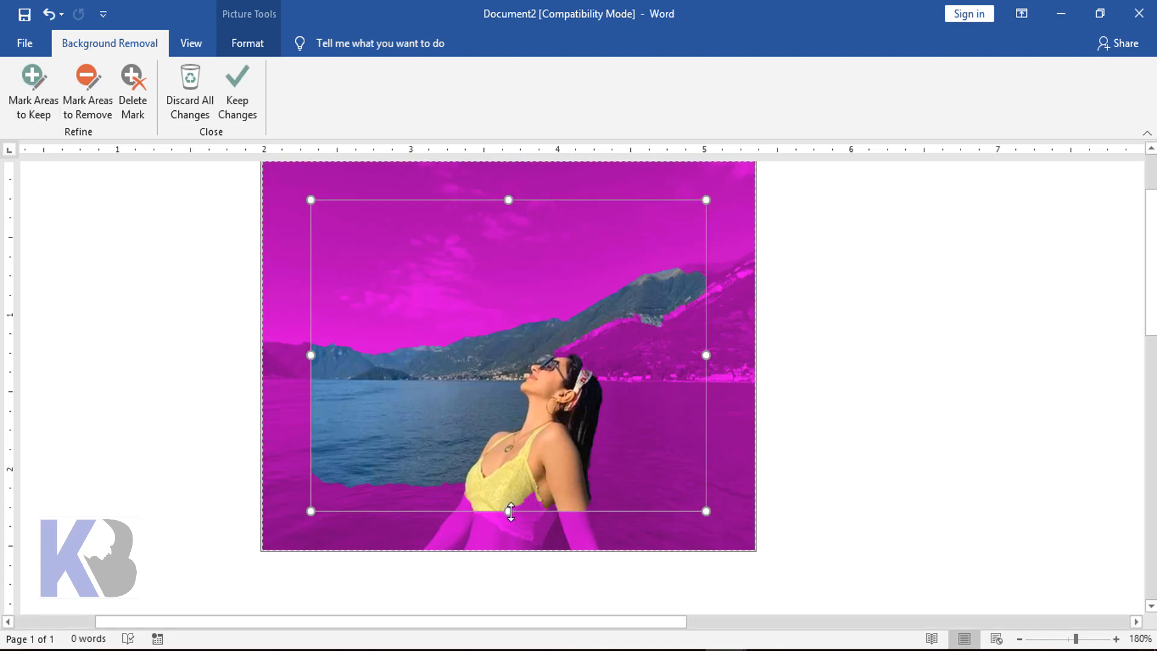
pyautogui.moveTo(511, 511); pyautogui.dragTo(510, 551)
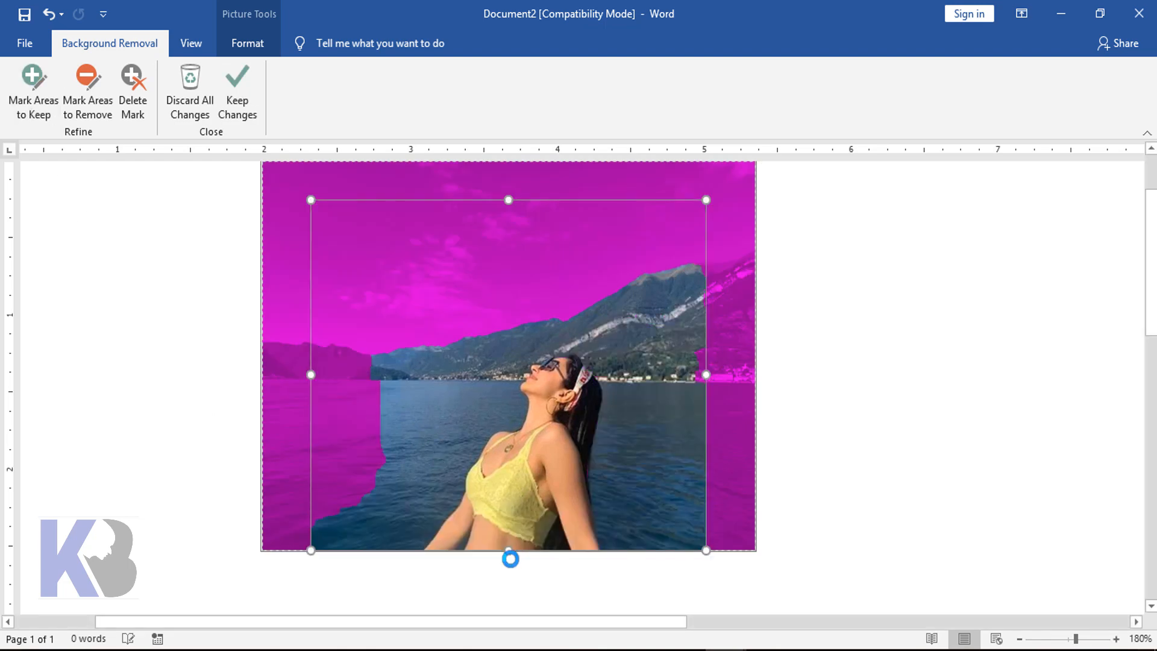
# Mark the lake and mountains on both sides of the woman as areas to remove
pyautogui.scroll(3, 549, 503)
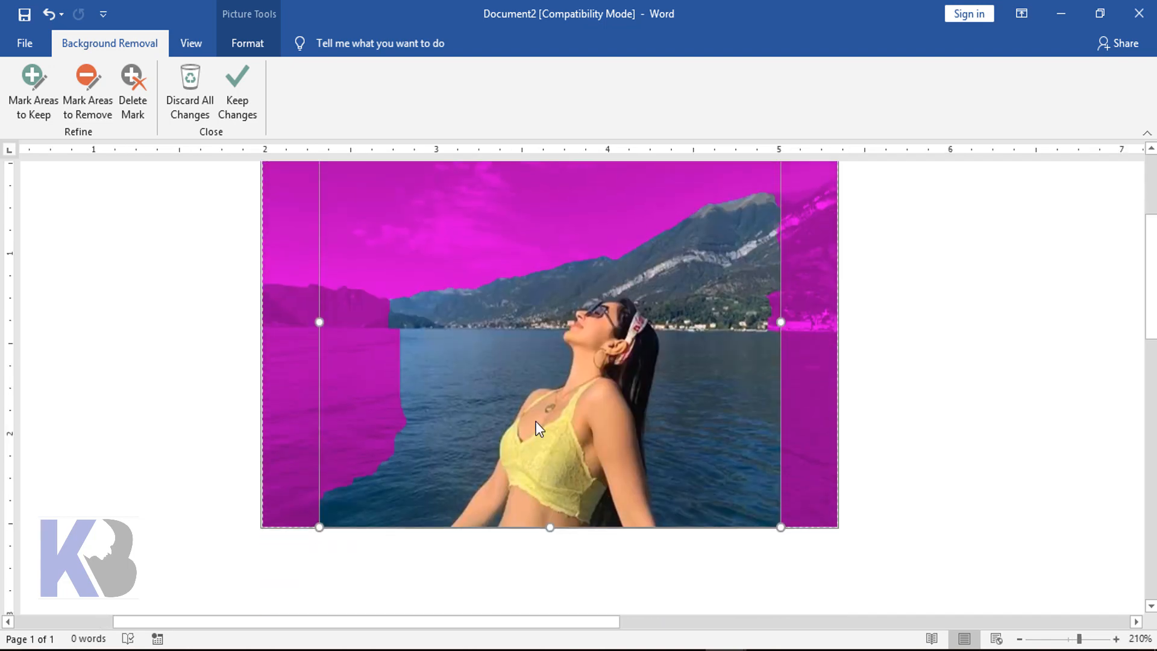
pyautogui.click(88, 96)
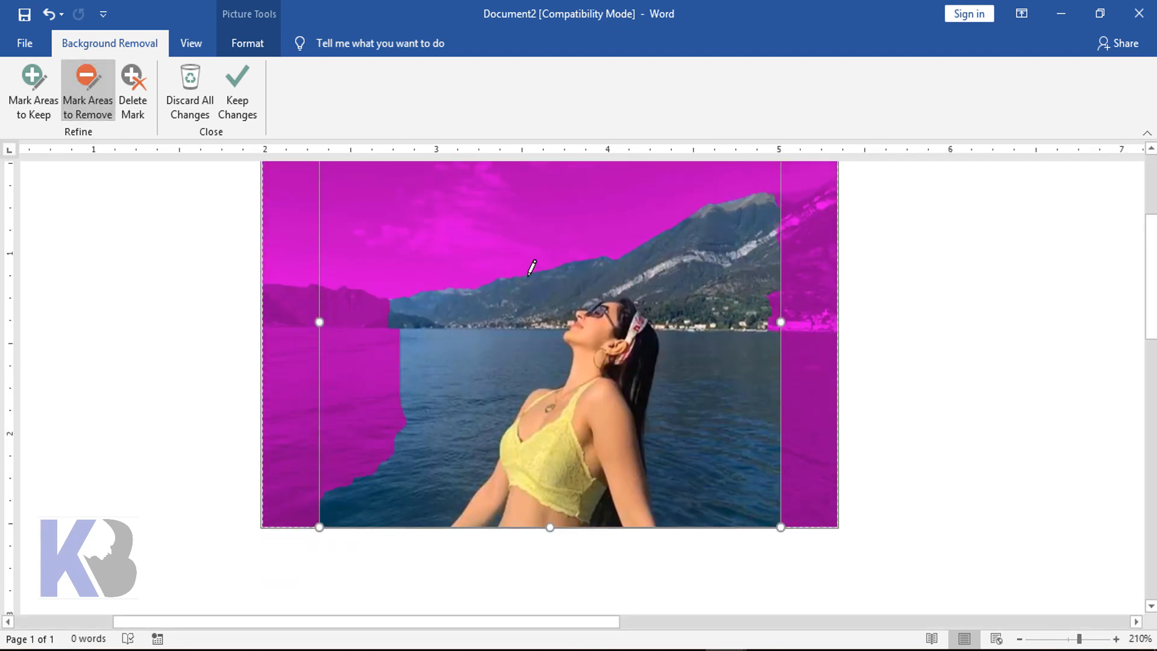
pyautogui.moveTo(483, 369); pyautogui.dragTo(396, 528)
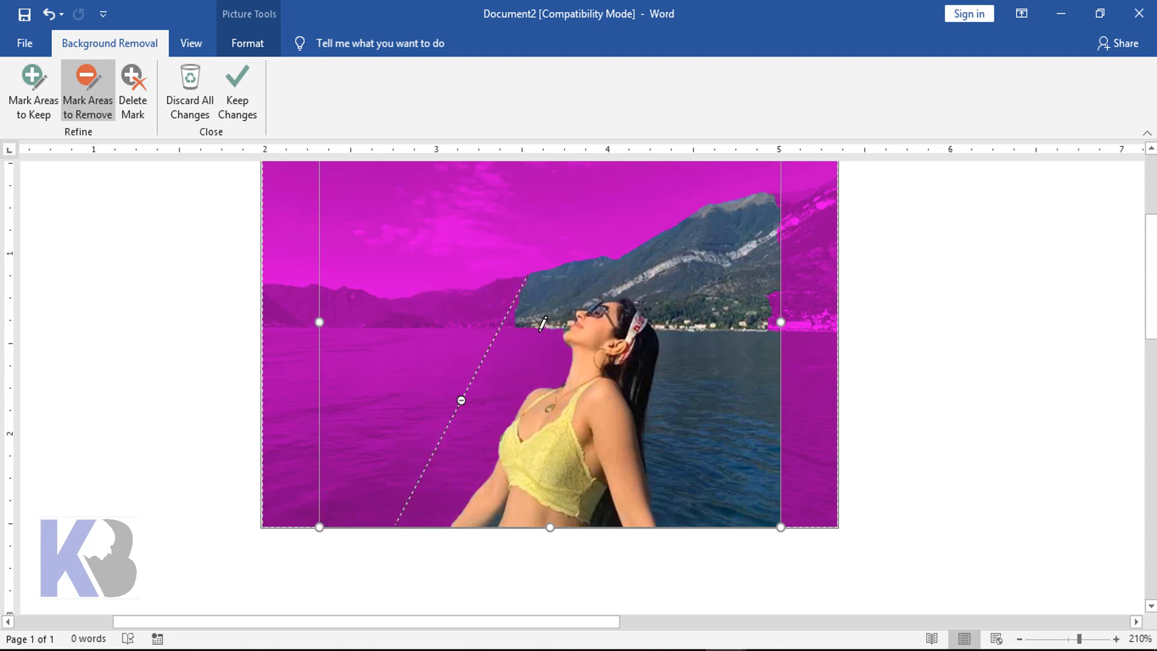
pyautogui.moveTo(540, 330); pyautogui.dragTo(602, 256)
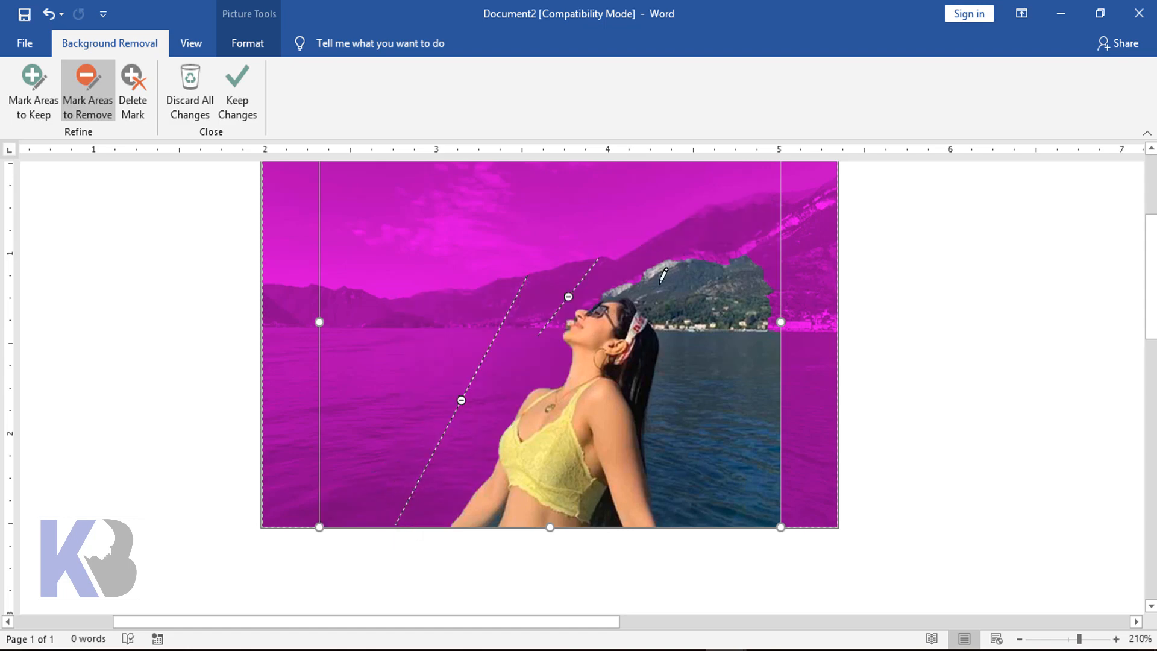
pyautogui.moveTo(787, 407); pyautogui.dragTo(789, 410)
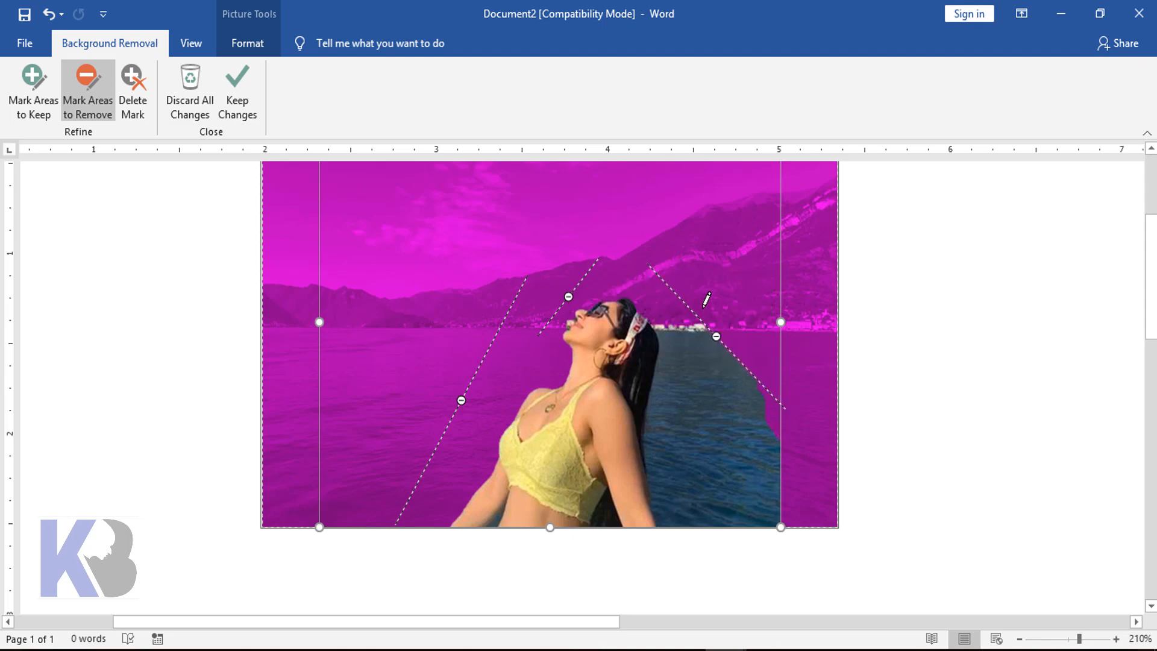
pyautogui.moveTo(703, 489); pyautogui.dragTo(699, 534)
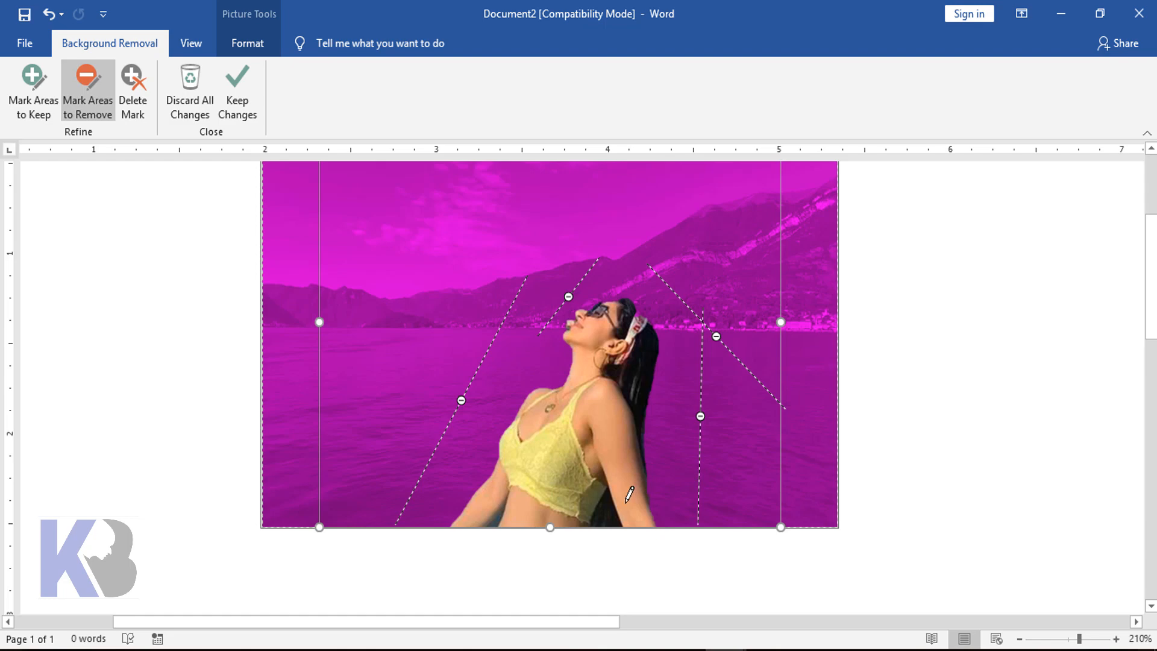
# Mark the leftover background between both arms and the torso as areas to remove
pyautogui.scroll(12, 690, 488)
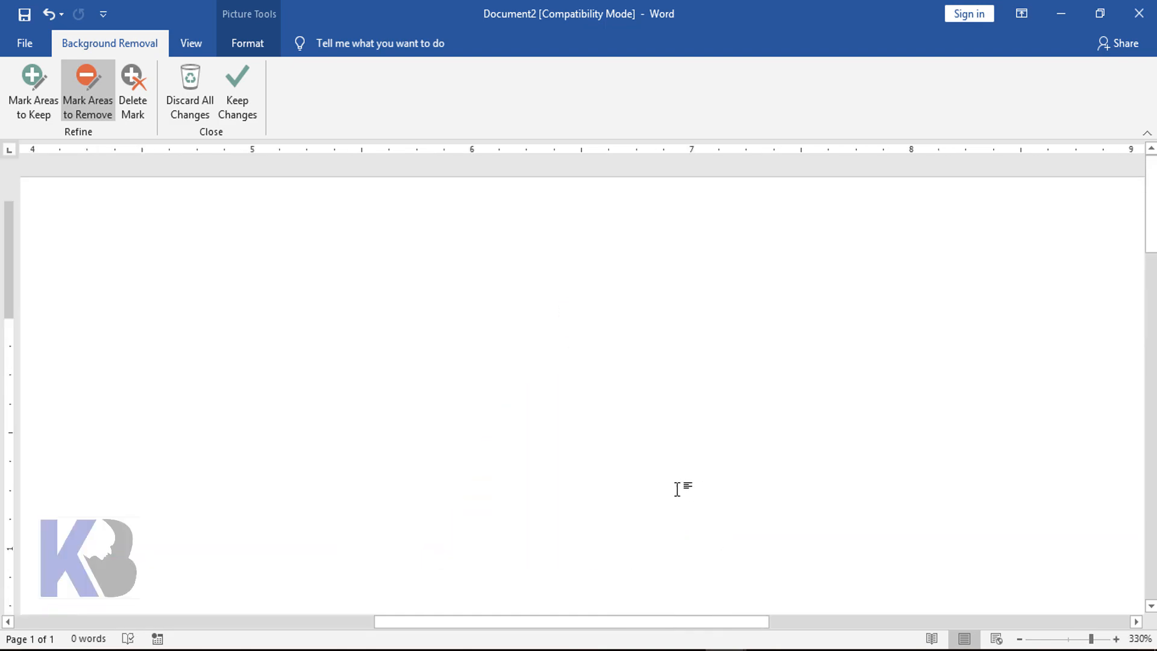
pyautogui.scroll(-3, 351, 458)
pyautogui.moveTo(466, 625); pyautogui.dragTo(337, 635)
pyautogui.scroll(-3, 573, 512)
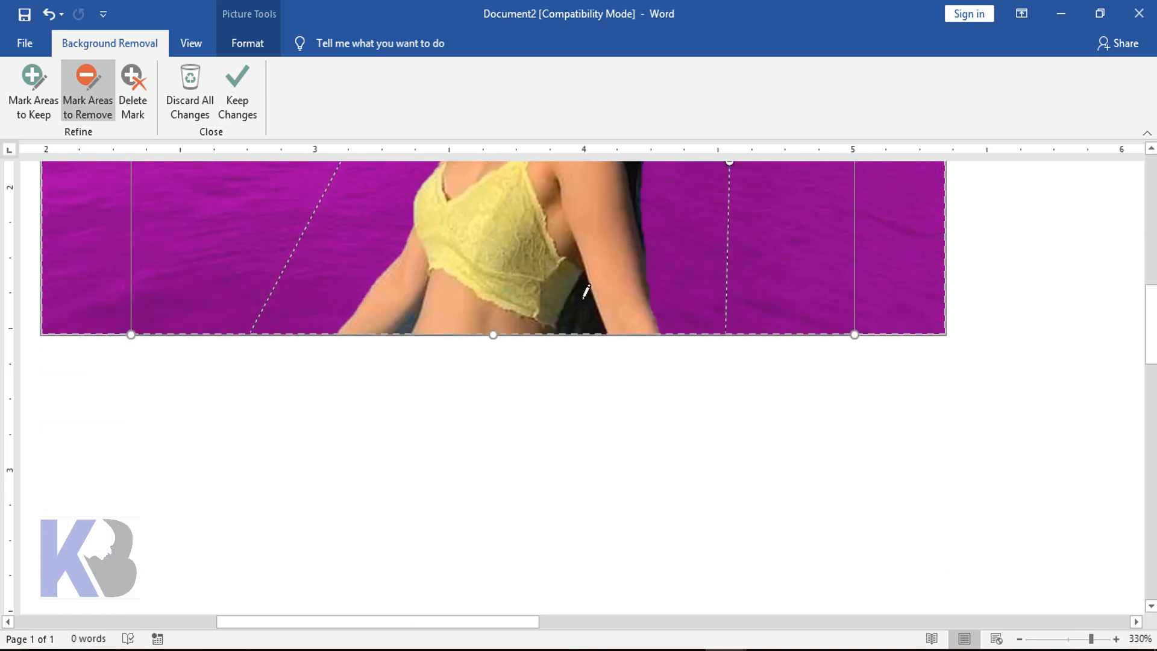
pyautogui.moveTo(583, 302); pyautogui.dragTo(581, 338)
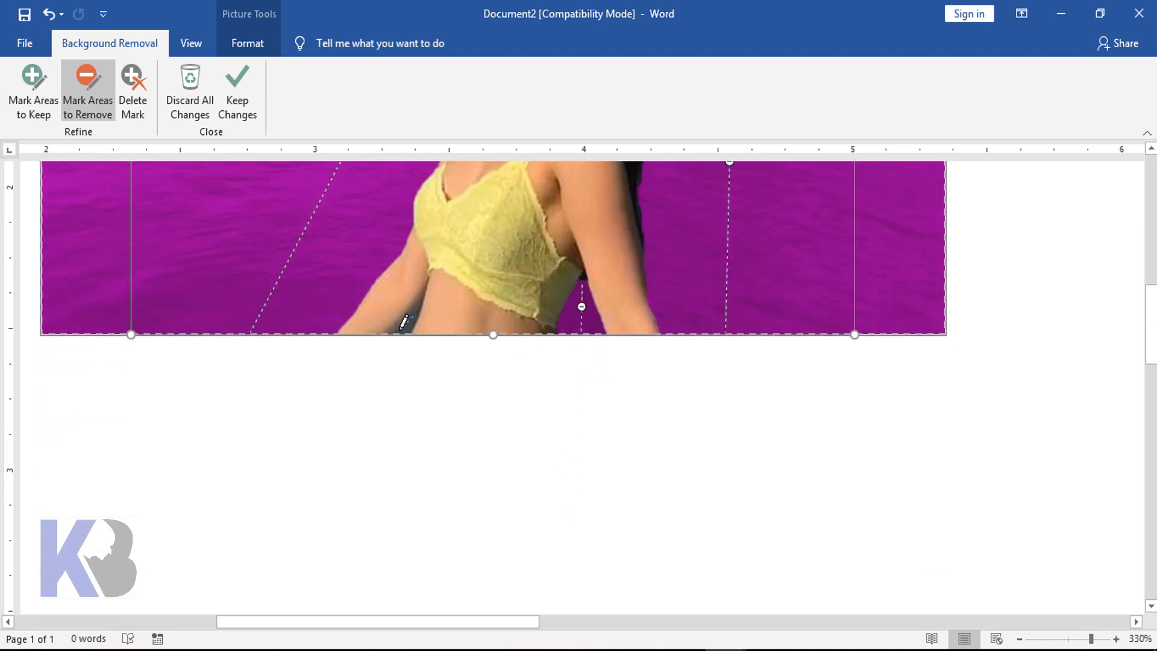
pyautogui.moveTo(403, 322); pyautogui.dragTo(399, 338)
pyautogui.moveTo(419, 303)
pyautogui.mouseDown()
pyautogui.moveTo(422, 338)
pyautogui.moveTo(400, 338)
pyautogui.mouseUp()
# Mark the dark remnants beside the inner arm and below the ends of the hair as areas to remove
pyautogui.scroll(3, 648, 402)
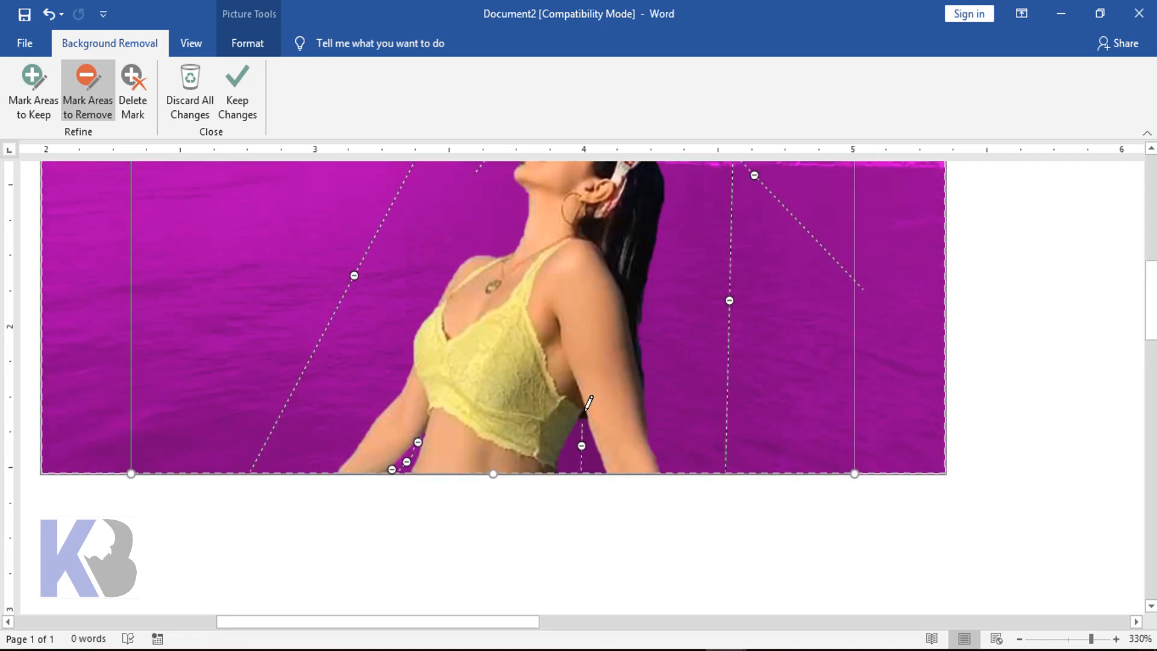
pyautogui.moveTo(584, 419); pyautogui.dragTo(582, 439)
pyautogui.moveTo(641, 360); pyautogui.dragTo(656, 389)
# Mark the small background spots in front of the woman's lips as areas to remove
pyautogui.scroll(5, 704, 398)
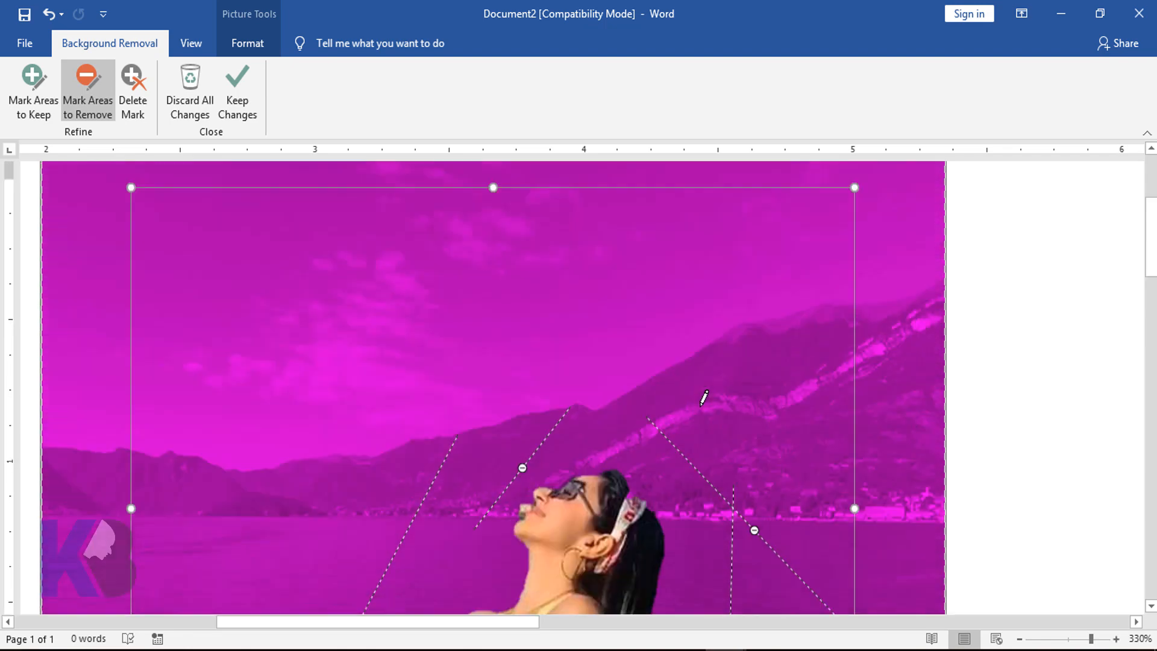
pyautogui.scroll(-5, 704, 398)
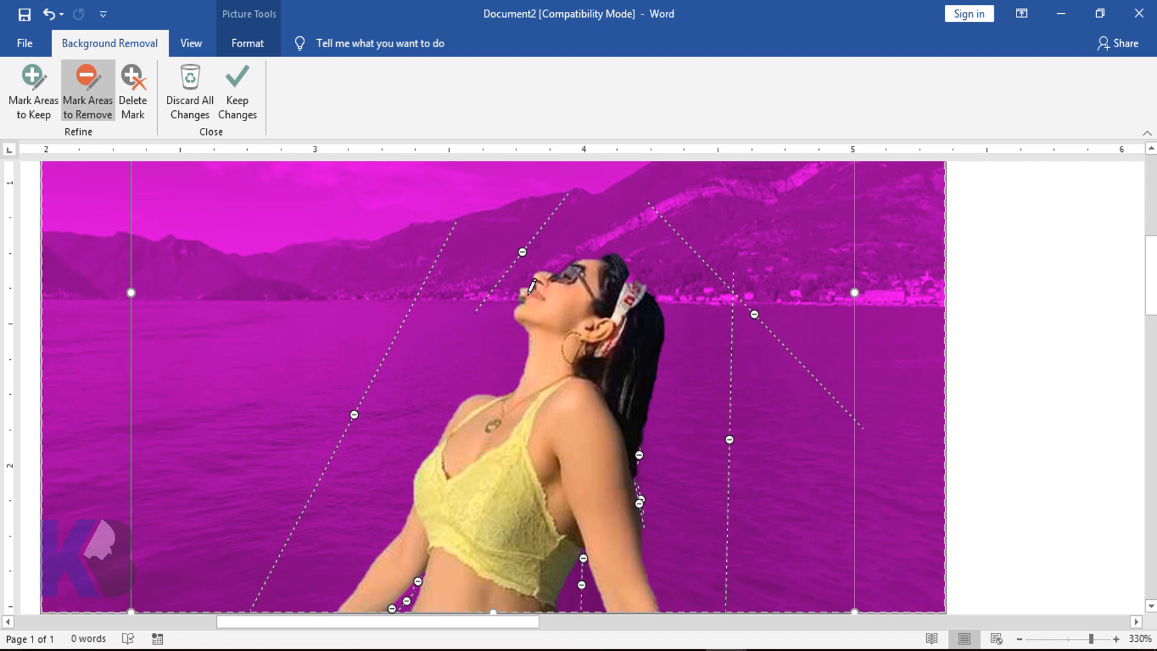
pyautogui.click(522, 294)
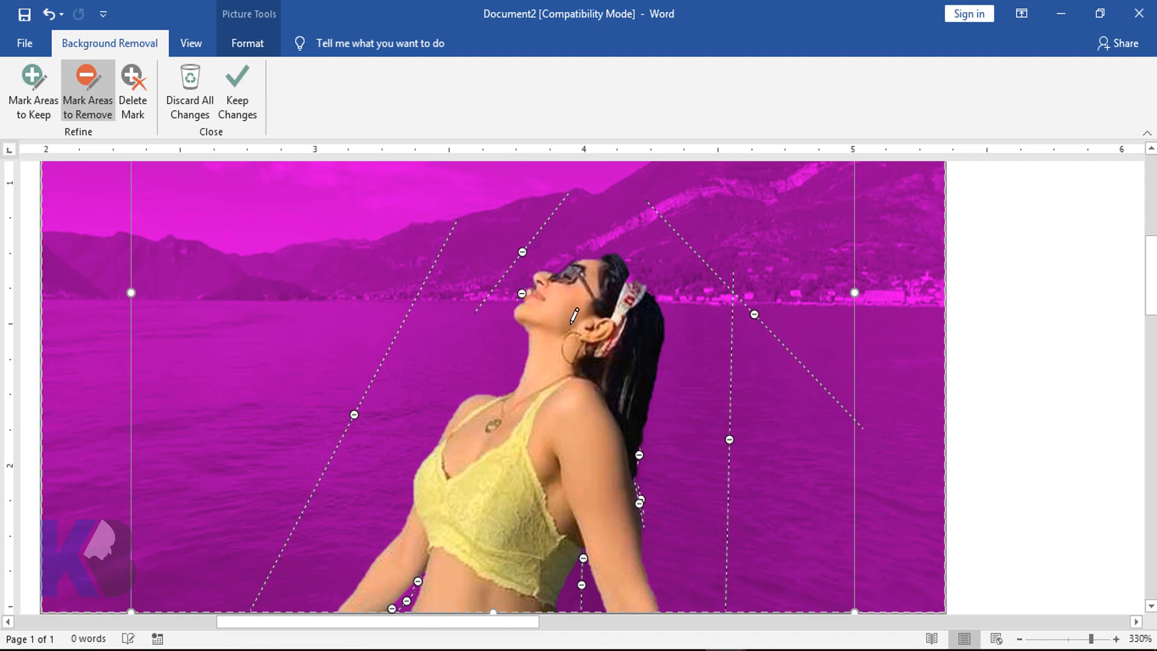
pyautogui.click(528, 291)
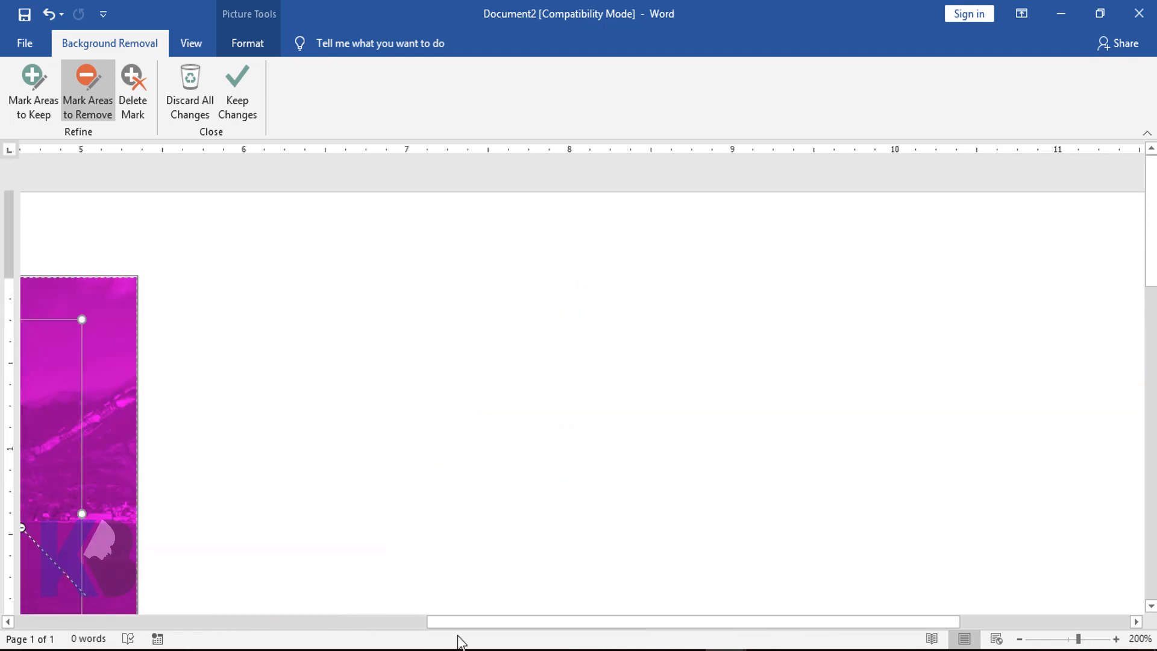
# Check the whole cut-out of the woman in yellow and keep the background removal changes
pyautogui.moveTo(464, 623); pyautogui.dragTo(253, 640)
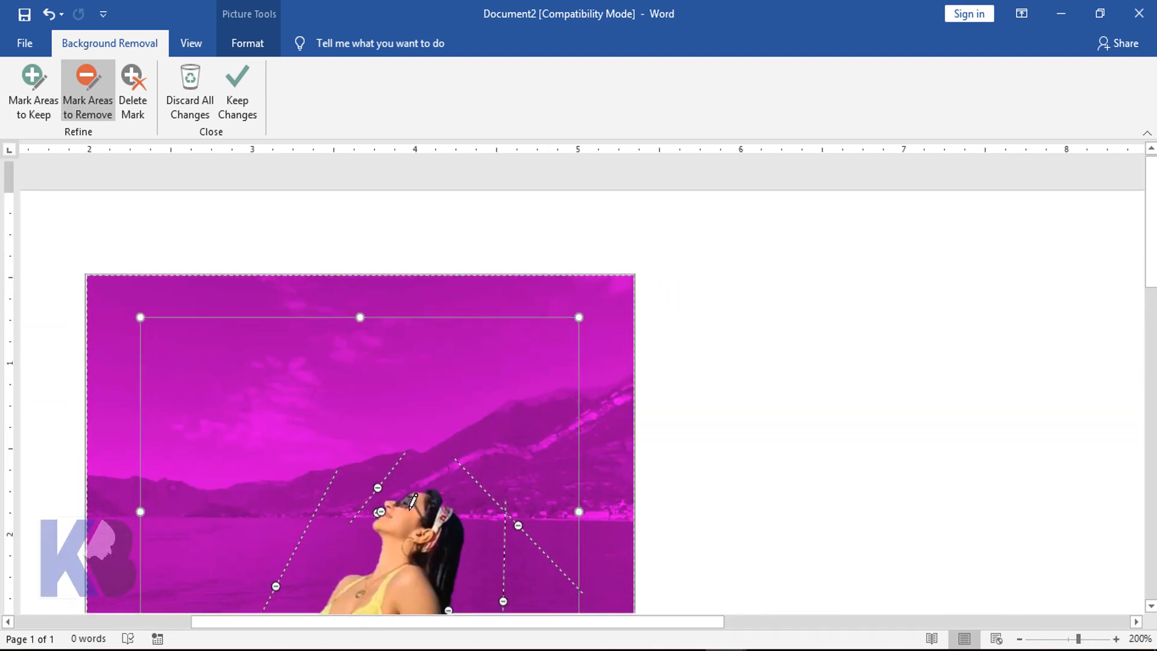
pyautogui.scroll(-2, 409, 510)
pyautogui.scroll(2, 409, 511)
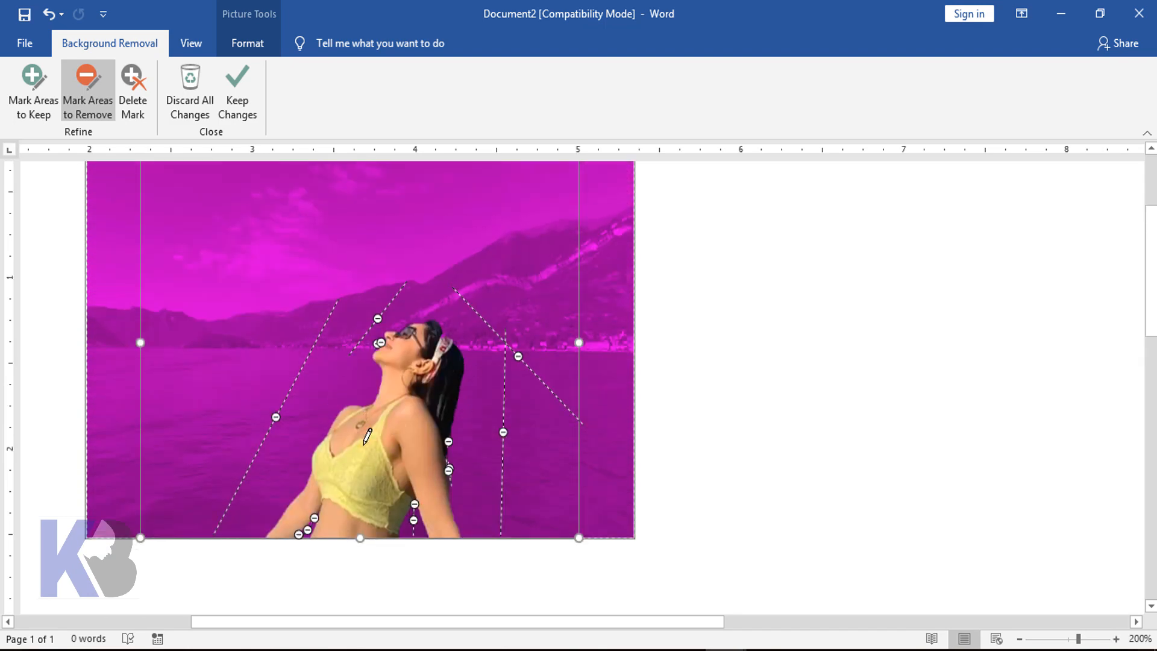
pyautogui.click(238, 104)
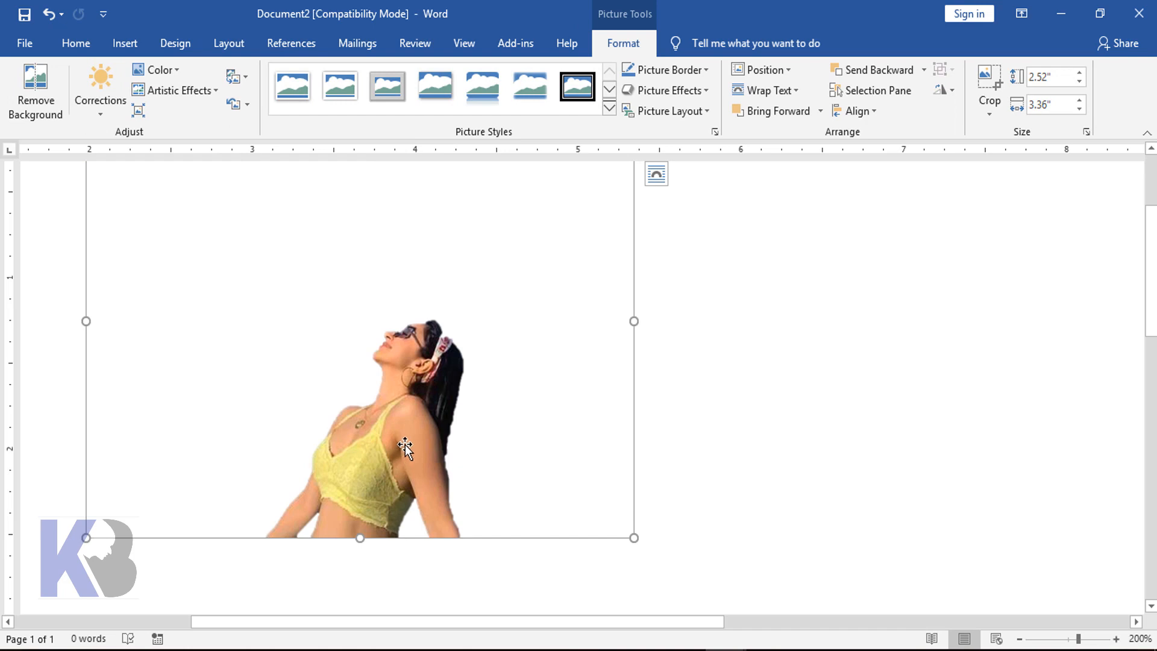
# Enlarge the yellow-top cut-out to about 6.52" high by 8.7" wide and place it in the page's upper-right corner, above the portrait
pyautogui.keyDown('ctrl'); pyautogui.scroll(-7, 406, 440); pyautogui.keyUp('ctrl')
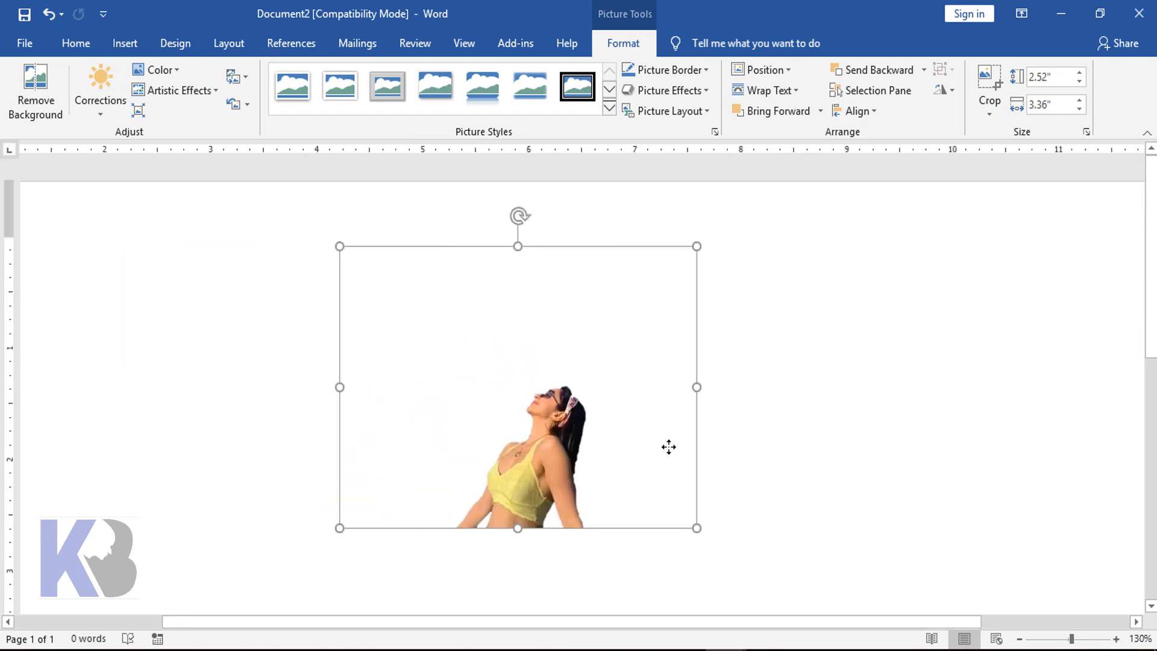
pyautogui.keyDown('ctrl'); pyautogui.scroll(-6, 669, 446); pyautogui.keyUp('ctrl')
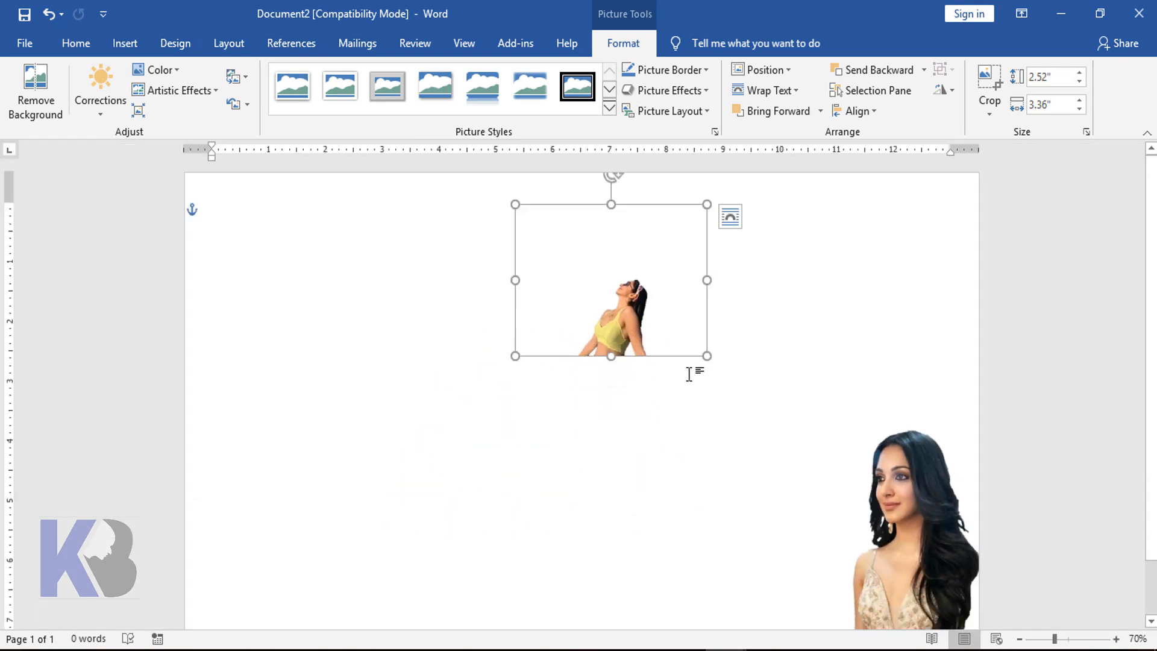
pyautogui.moveTo(516, 356); pyautogui.dragTo(357, 480)
pyautogui.moveTo(555, 422); pyautogui.dragTo(915, 354)
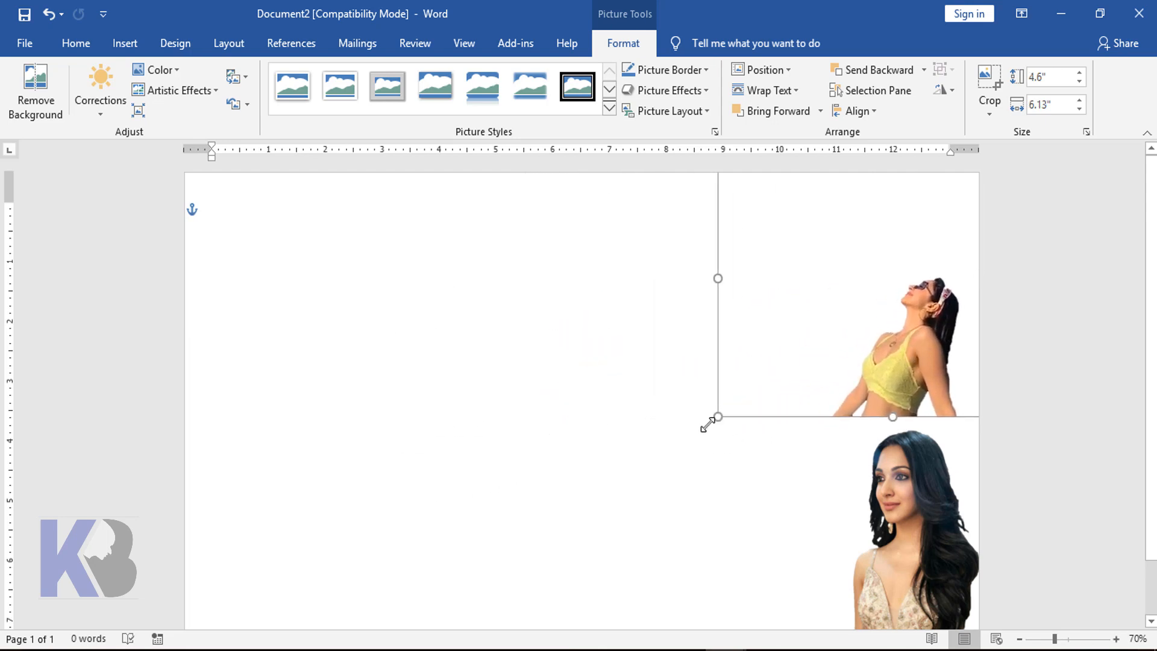
pyautogui.moveTo(705, 421); pyautogui.dragTo(626, 398)
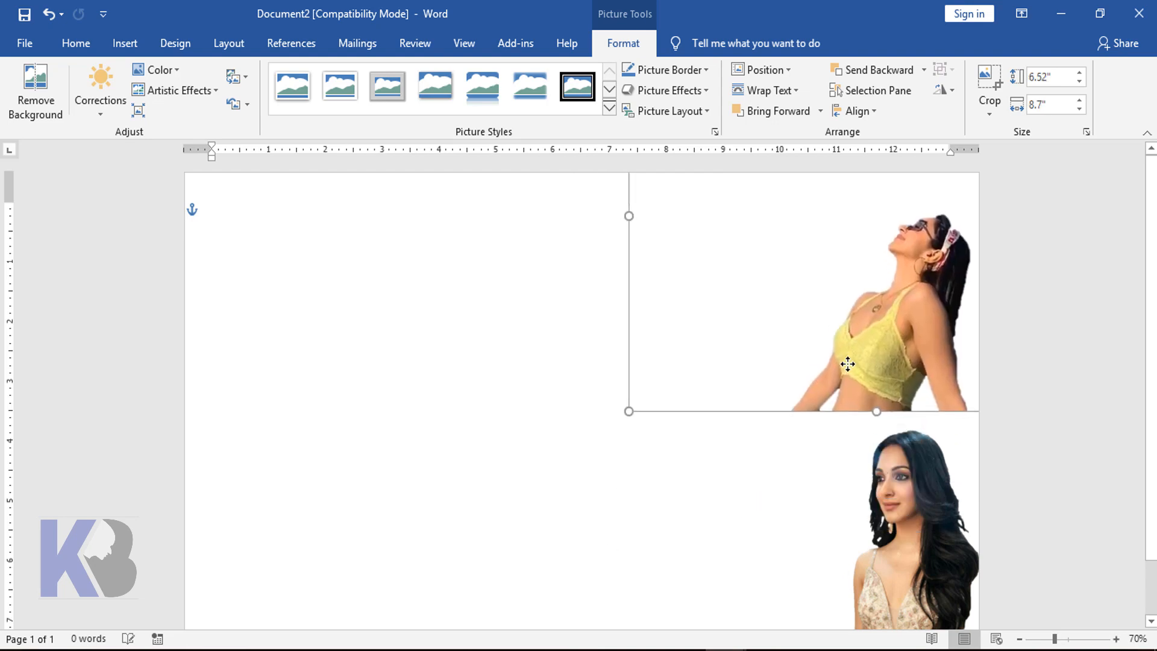
pyautogui.scroll(-3, 800, 416)
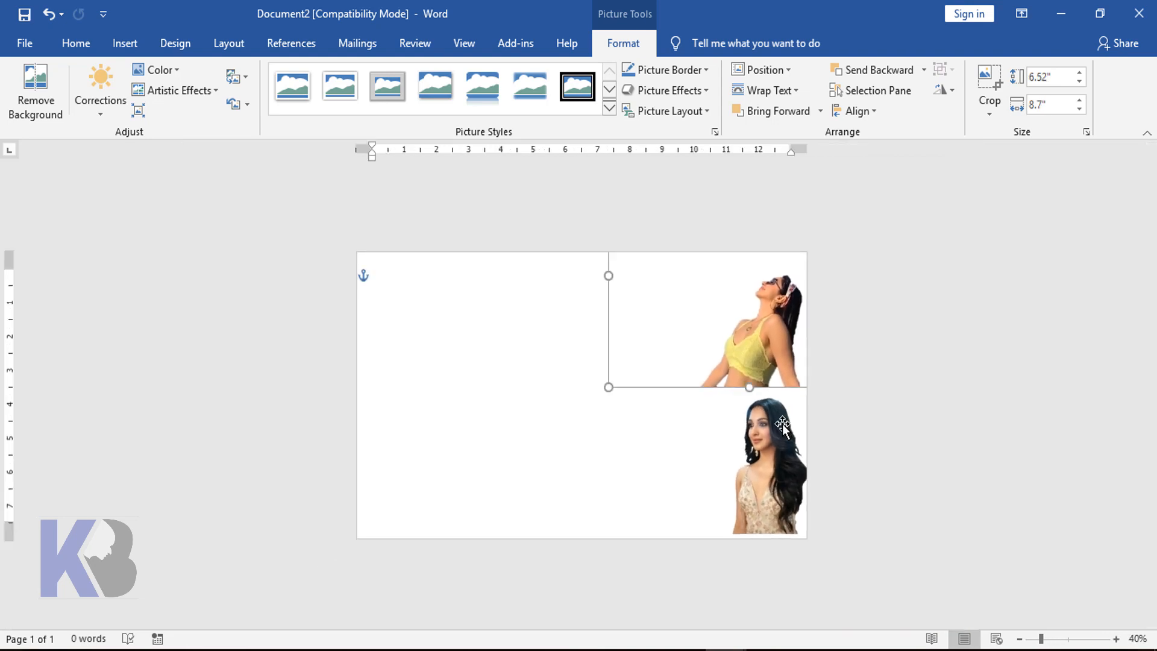
pyautogui.scroll(5, 786, 425)
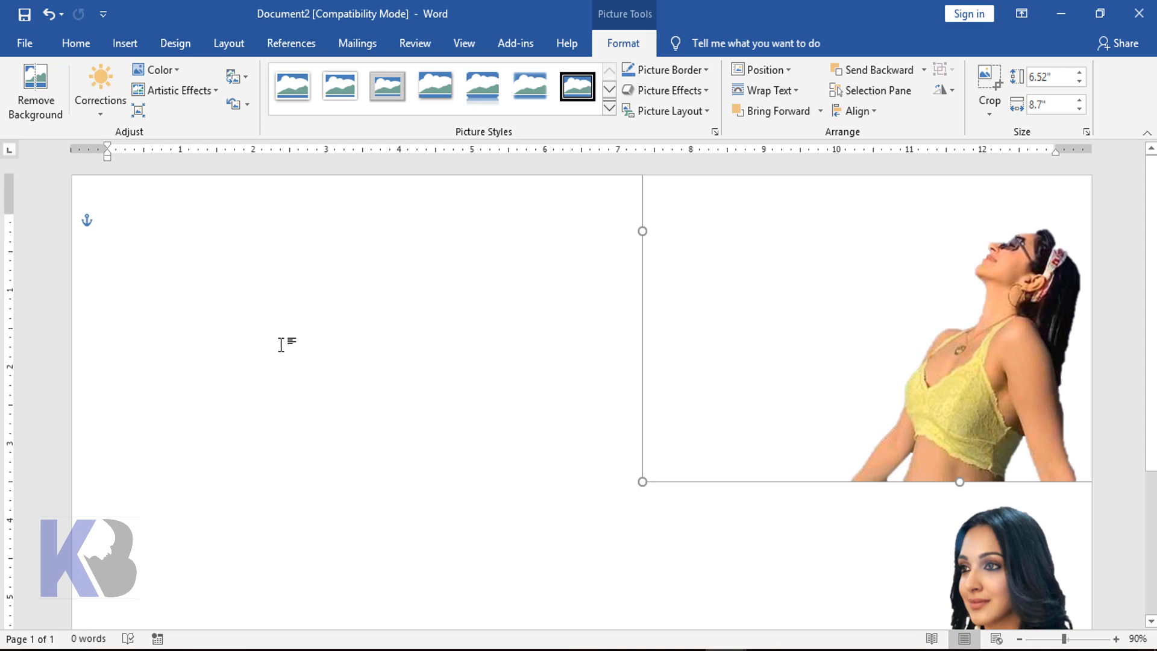
# Insert the Aishwarya-rai-endhiran picture from the Backgraunt Remove folder into the empty part of the page
pyautogui.click(292, 343)
pyautogui.click(123, 43)
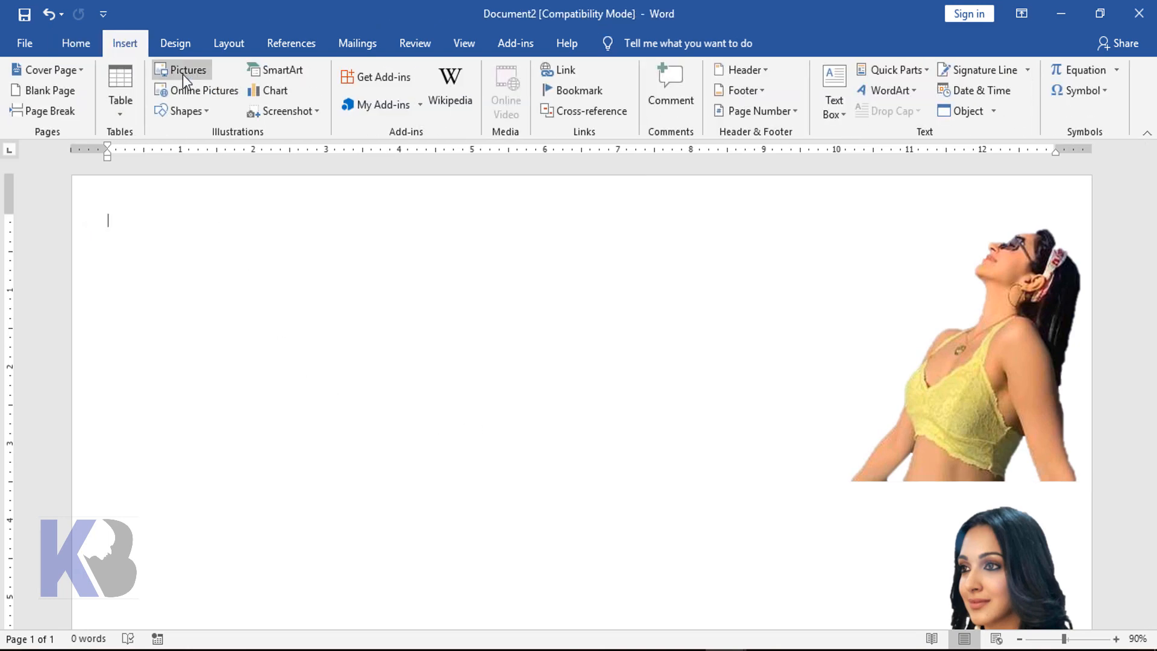
pyautogui.click(183, 72)
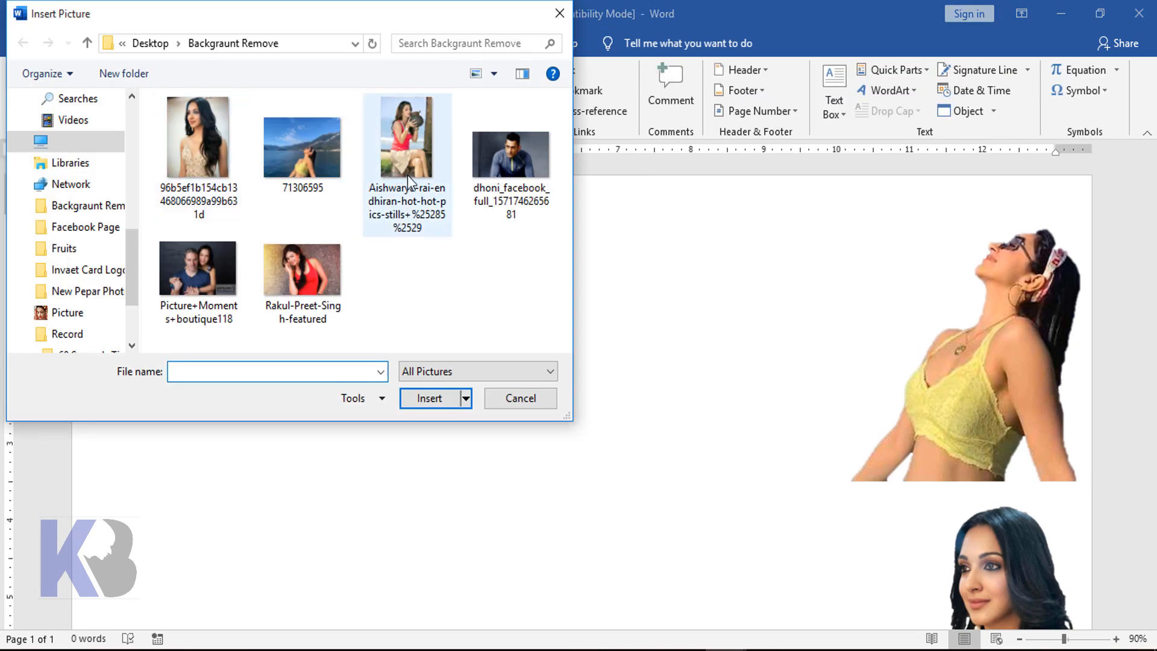
pyautogui.click(407, 150)
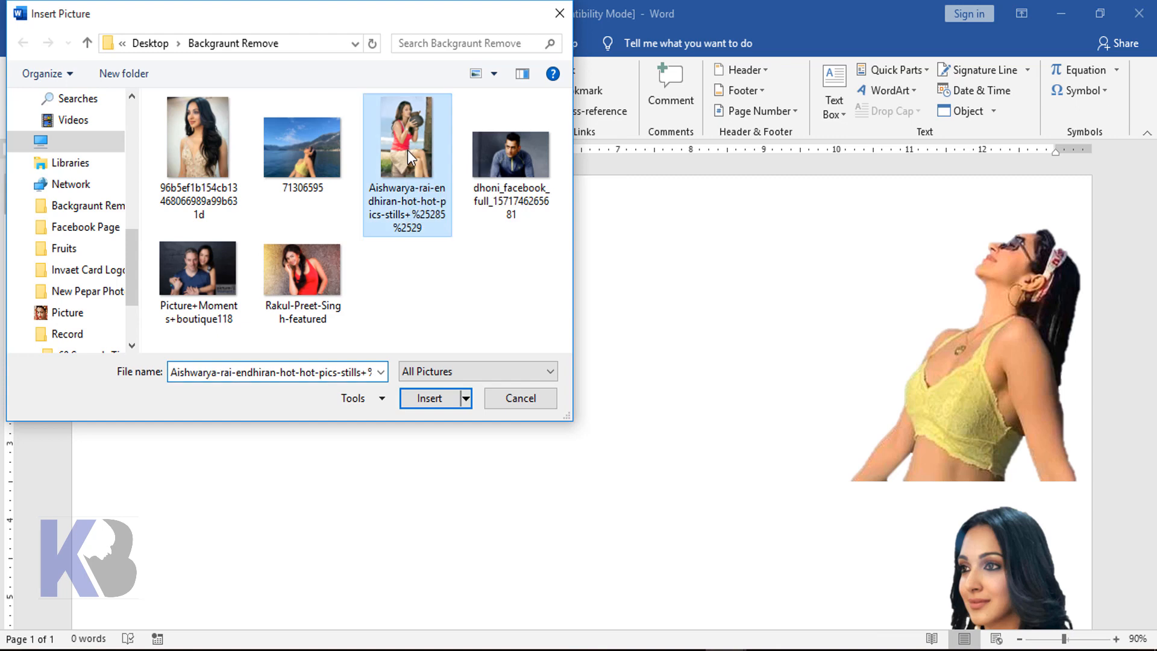
pyautogui.click(426, 397)
# Start background removal on the photo of the woman holding the pot and extend the selection frame to the picture's upper, lower and right edges
pyautogui.scroll(-3, 424, 397)
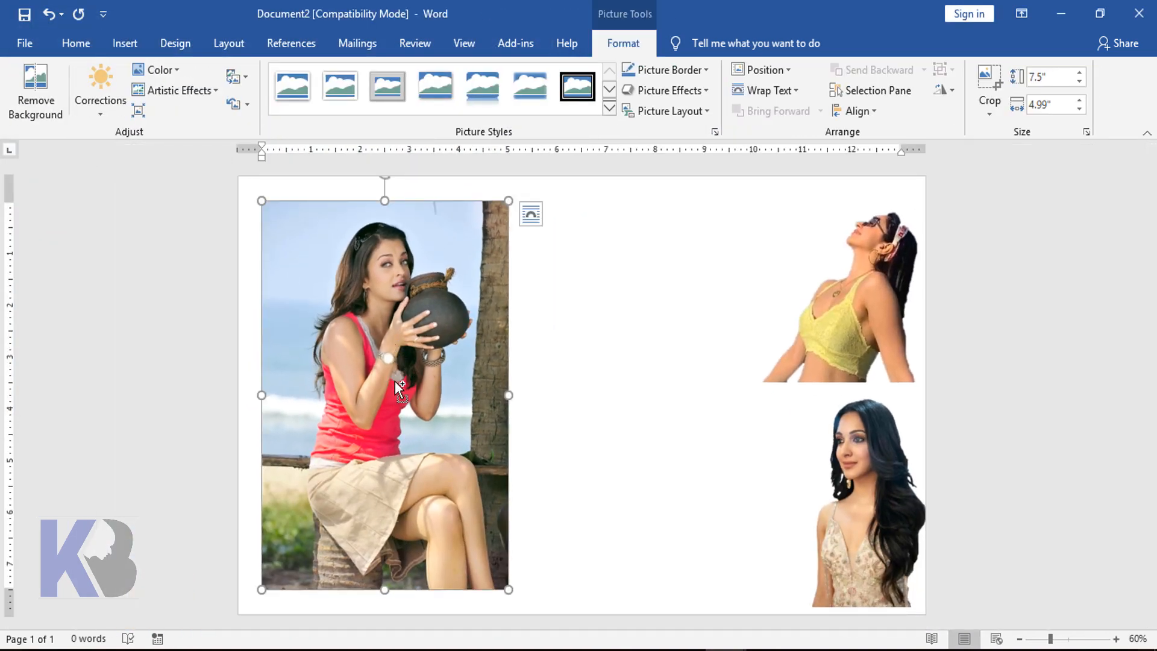
pyautogui.scroll(1, 395, 377)
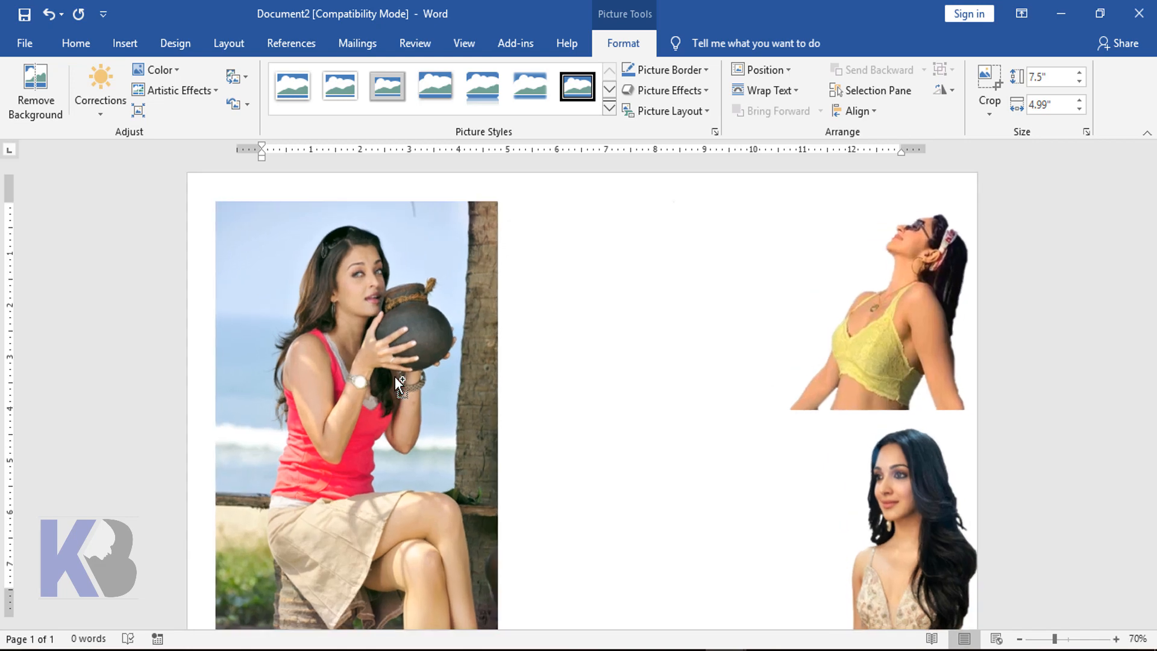
pyautogui.scroll(-1, 395, 377)
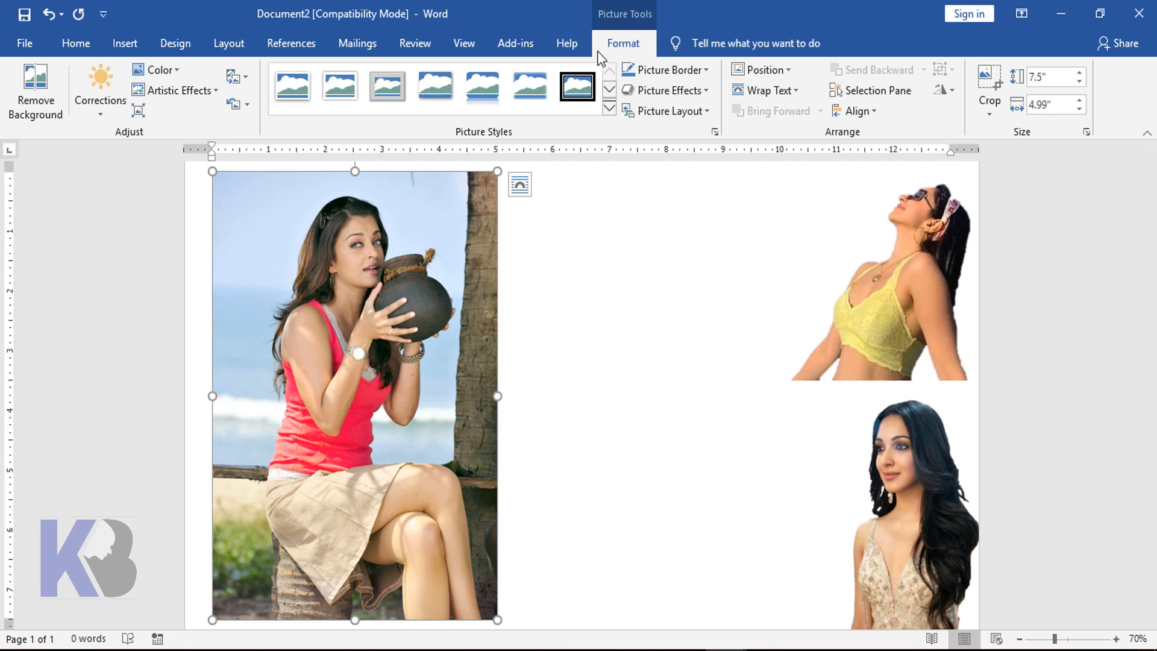
pyautogui.click(36, 90)
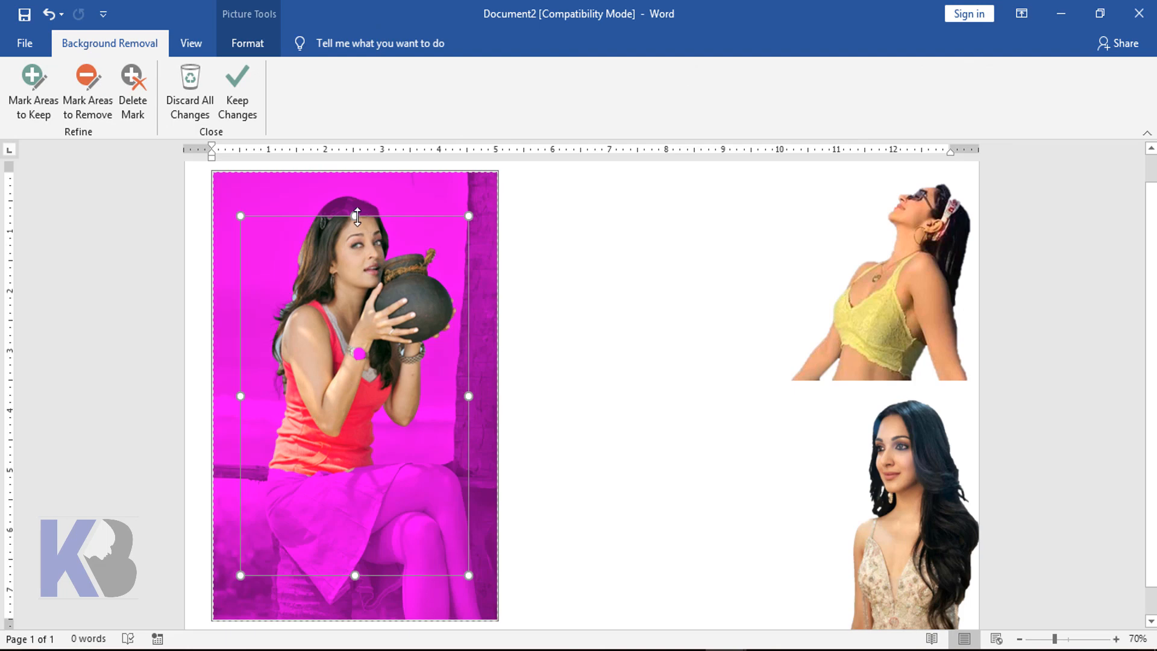
pyautogui.moveTo(357, 215); pyautogui.dragTo(357, 171)
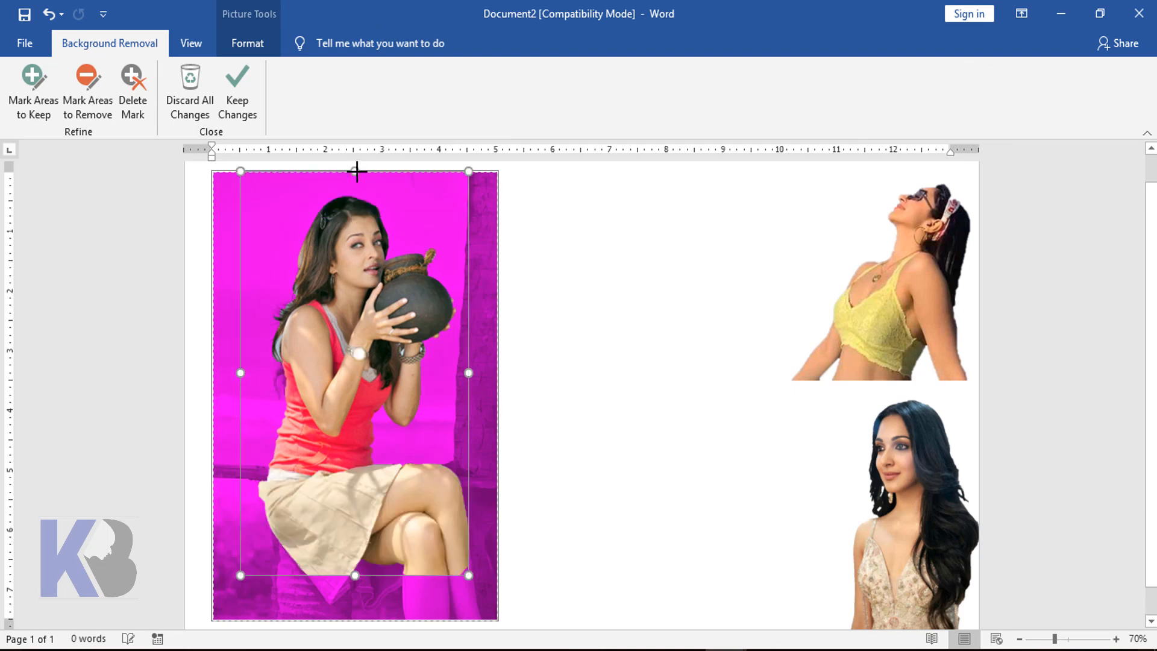
pyautogui.moveTo(354, 575); pyautogui.dragTo(349, 630)
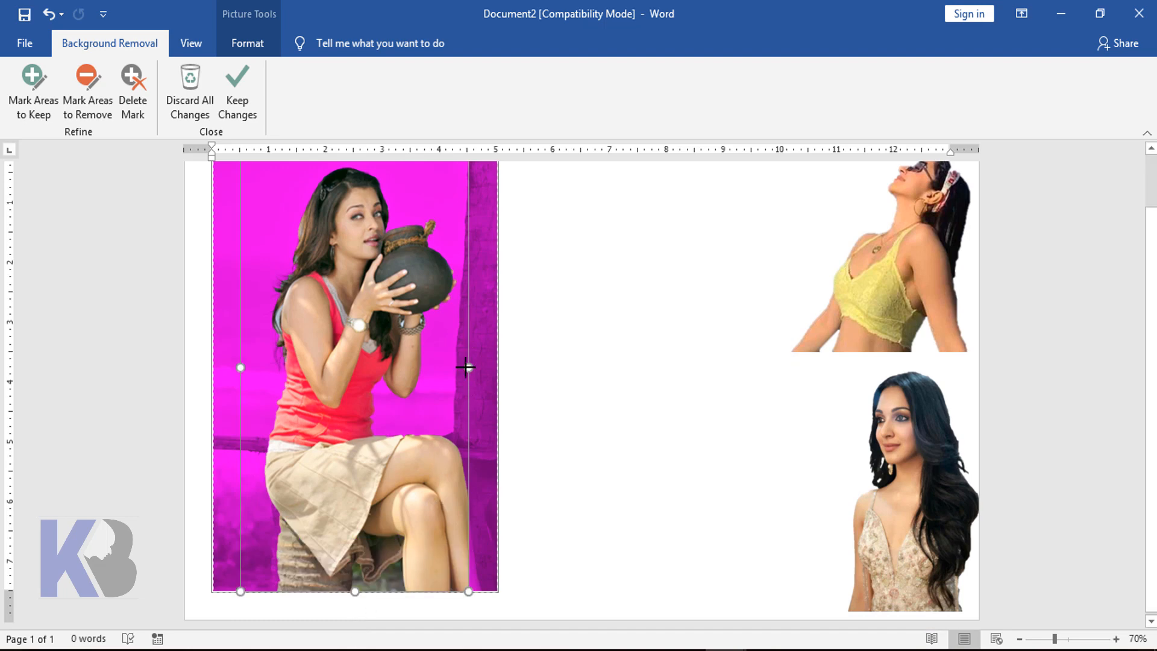
pyautogui.moveTo(465, 367); pyautogui.dragTo(497, 368)
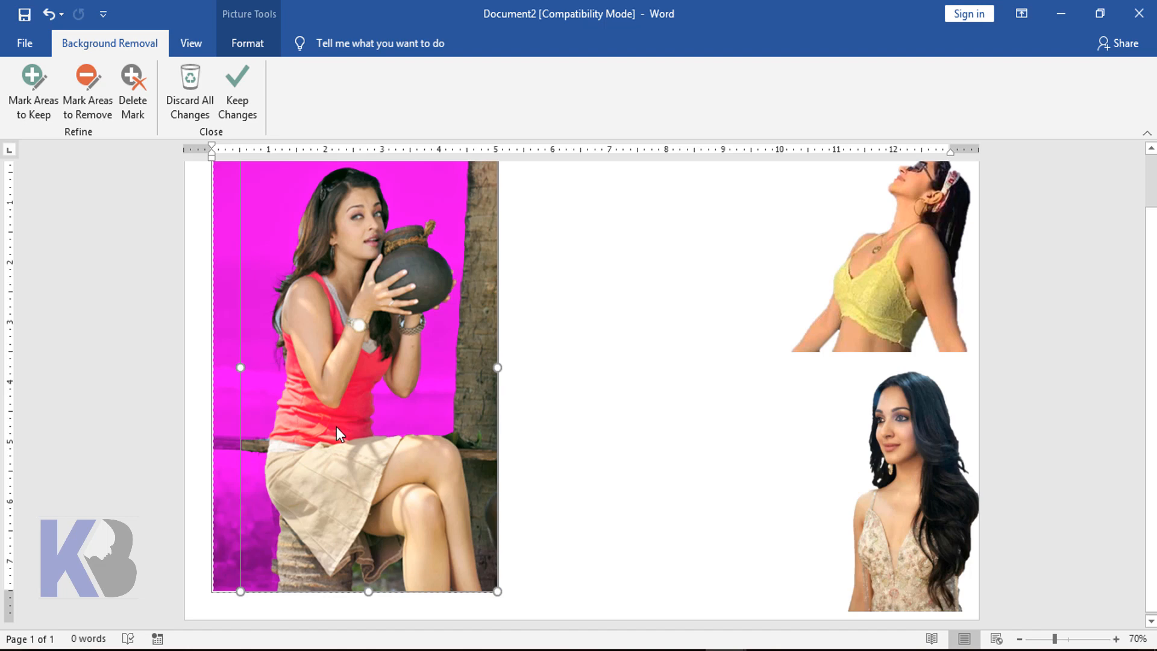
# Mark the tree trunk behind the pot and the dark background beside the woman's legs as areas to remove
pyautogui.keyDown('ctrl'); pyautogui.scroll(6, 336, 427); pyautogui.keyUp('ctrl')
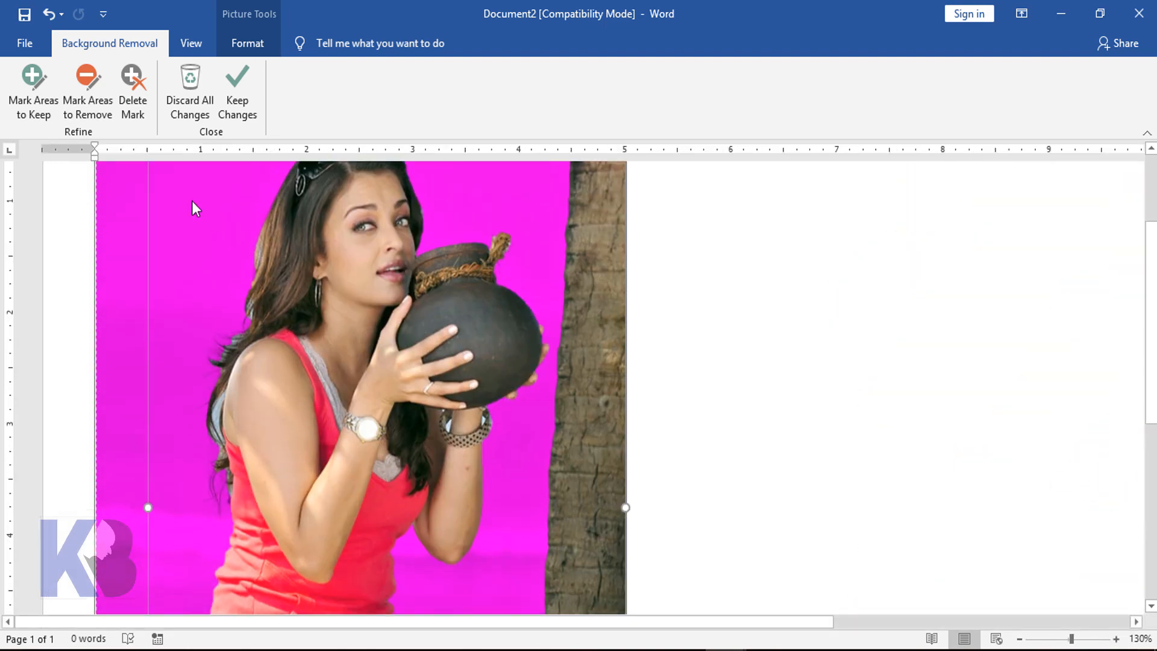
pyautogui.click(88, 89)
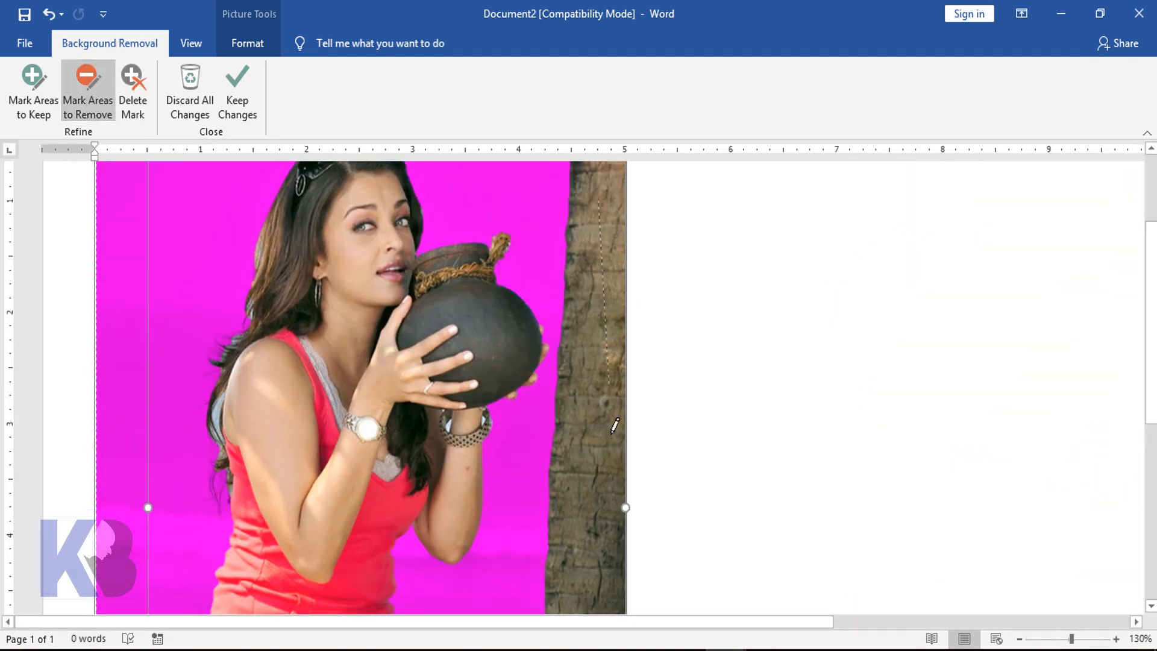
pyautogui.moveTo(612, 432); pyautogui.dragTo(601, 610)
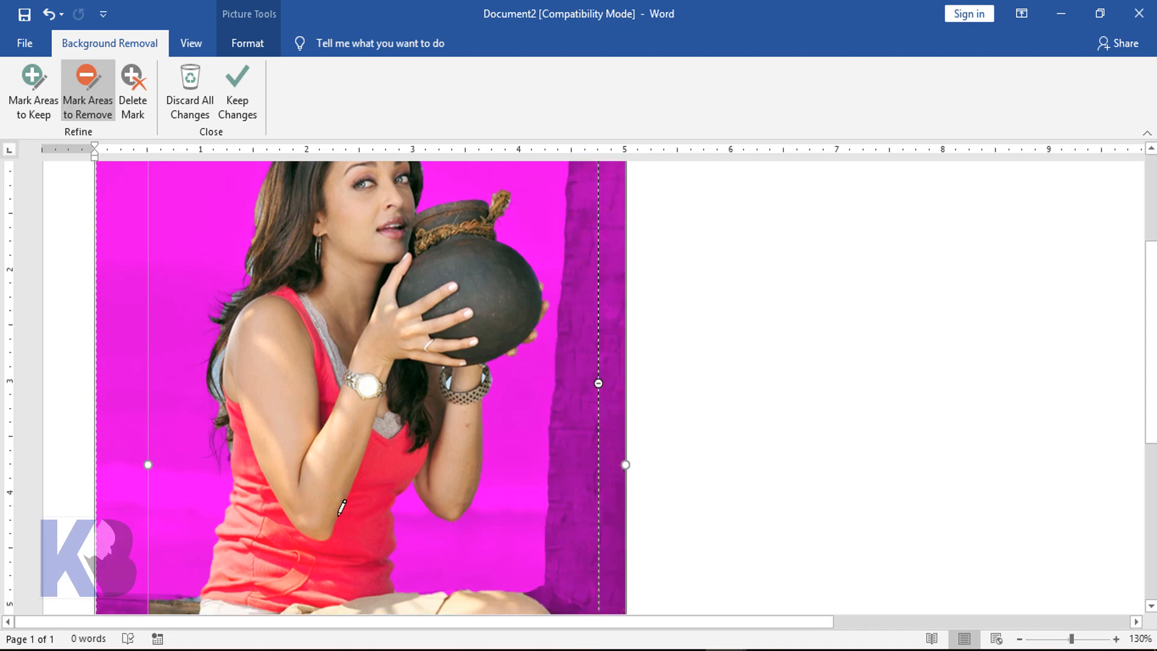
pyautogui.keyDown('ctrl'); pyautogui.scroll(-2, 342, 508); pyautogui.keyUp('ctrl')
pyautogui.scroll(-5, 422, 452)
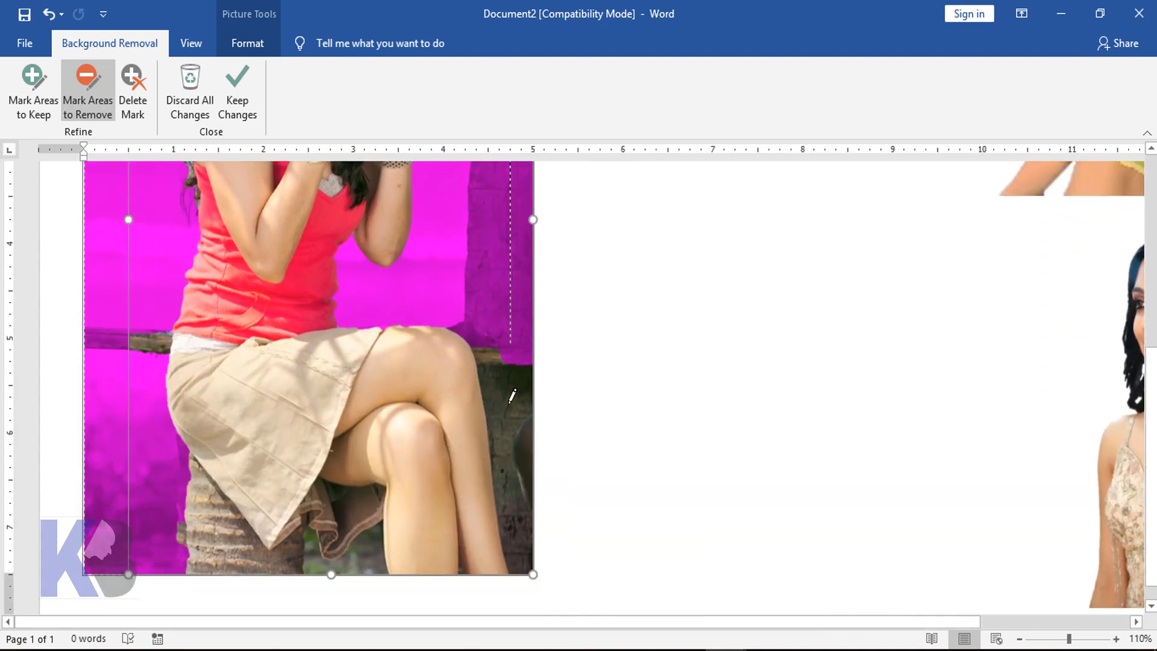
pyautogui.moveTo(509, 414); pyautogui.dragTo(532, 533)
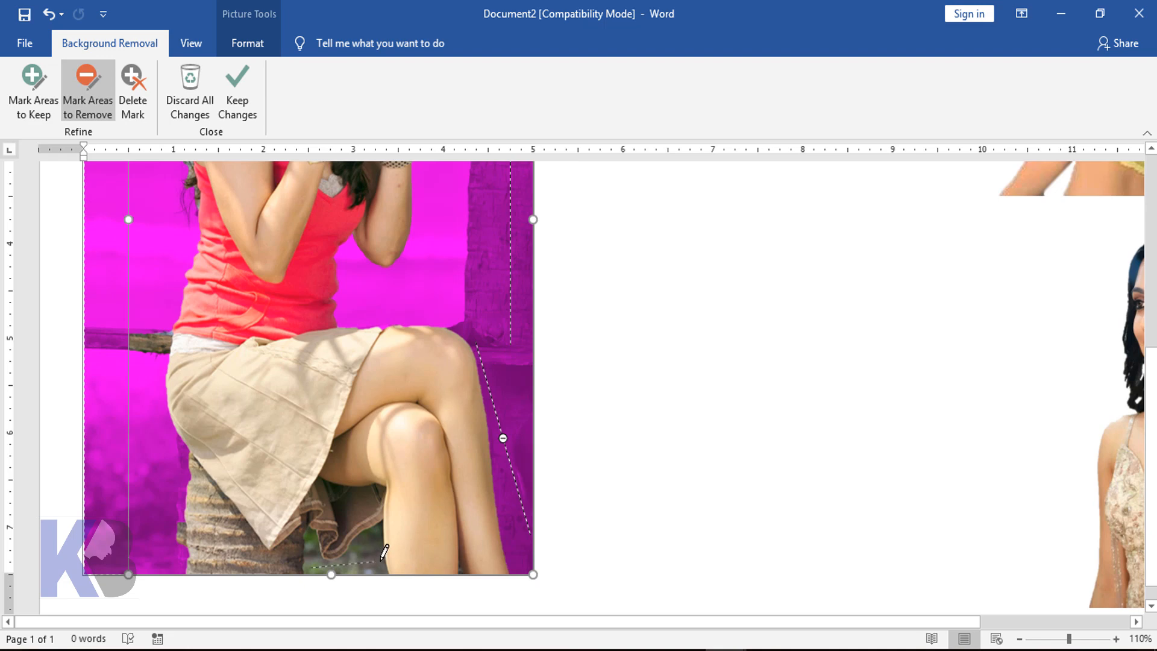
# Mark the background gap between the stump and the front leg for removal, and the skirt's lower hem as an area to keep
pyautogui.moveTo(383, 558); pyautogui.dragTo(384, 560)
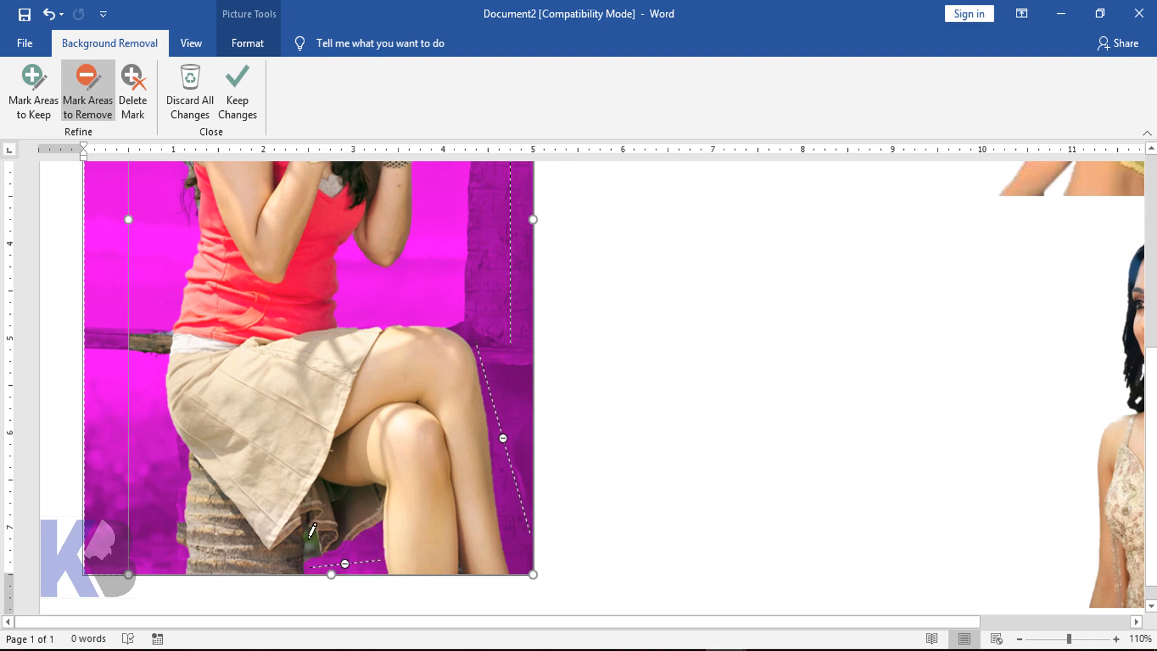
pyautogui.moveTo(316, 587); pyautogui.dragTo(318, 593)
pyautogui.keyDown('ctrl'); pyautogui.scroll(6, 337, 538); pyautogui.keyUp('ctrl')
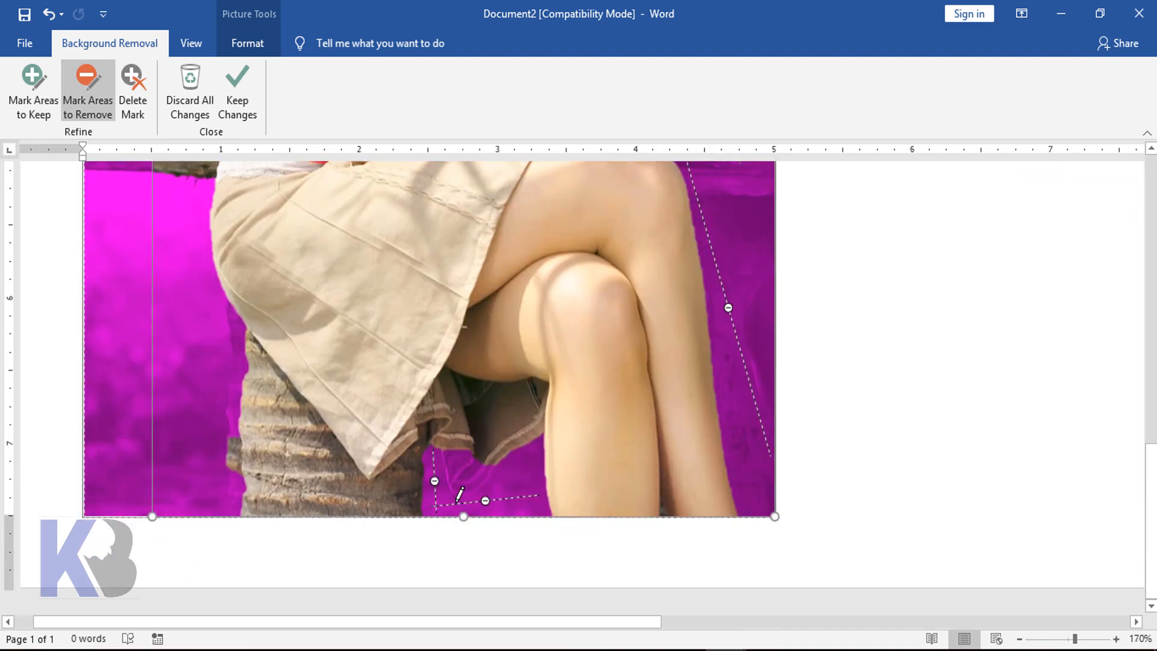
pyautogui.click(33, 90)
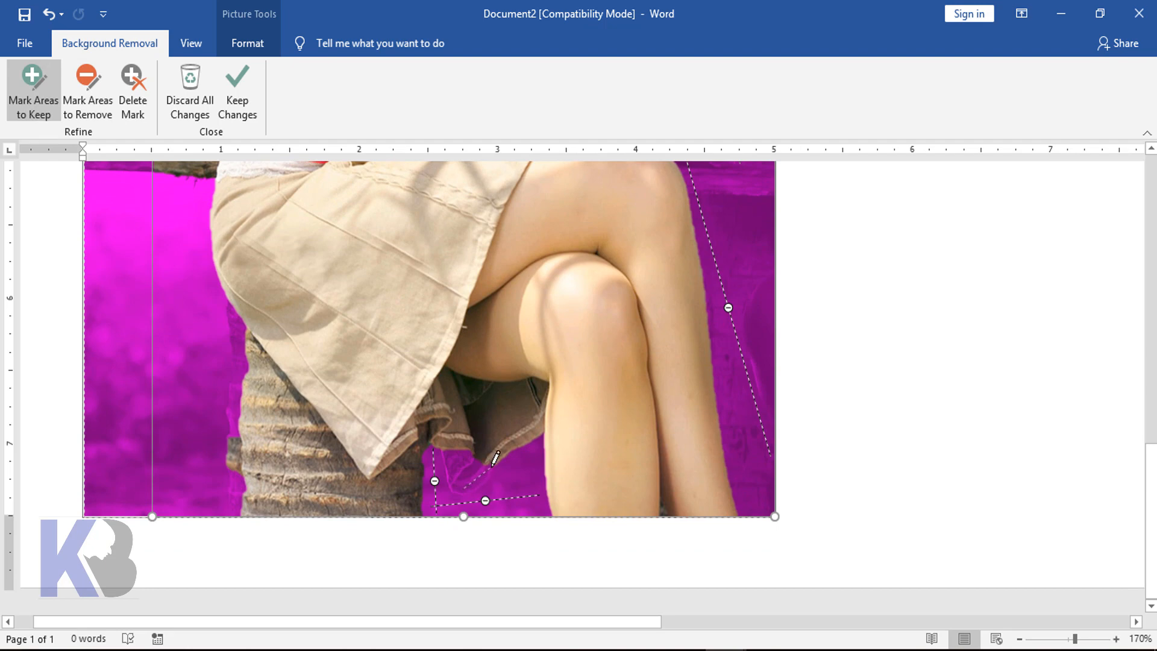
pyautogui.moveTo(492, 464); pyautogui.dragTo(492, 465)
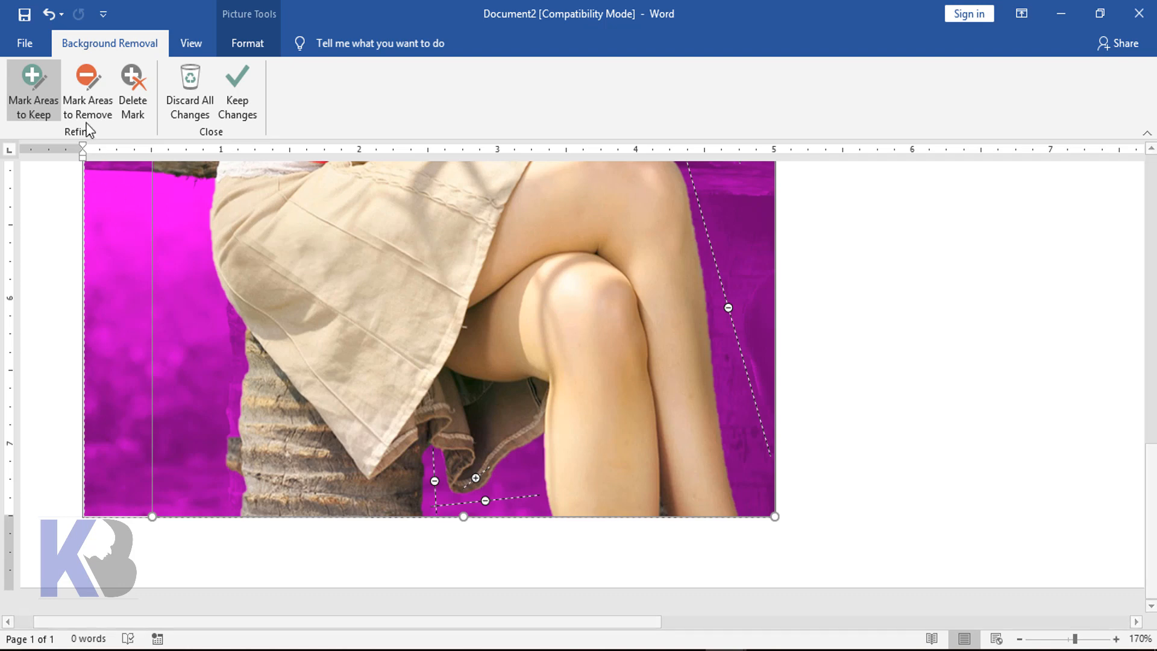
# Mark the tree stump under the skirt and the wooden rail behind the woman's waist as areas to remove
pyautogui.click(88, 90)
pyautogui.moveTo(267, 410); pyautogui.dragTo(296, 517)
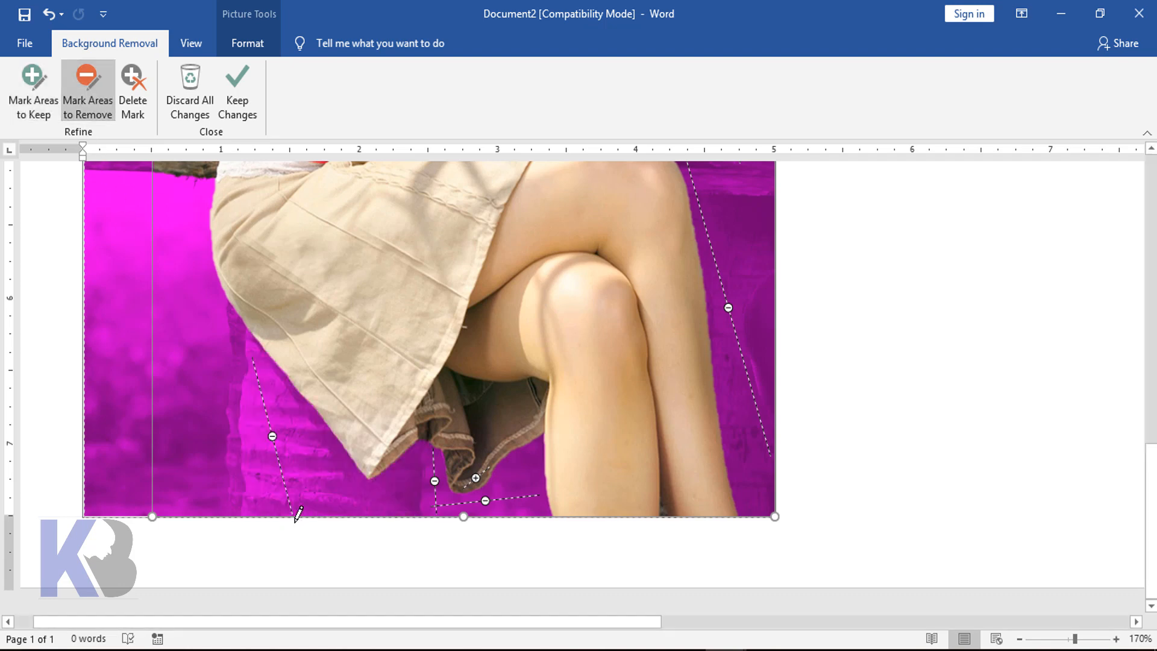
pyautogui.click(664, 511)
pyautogui.scroll(5, 363, 511)
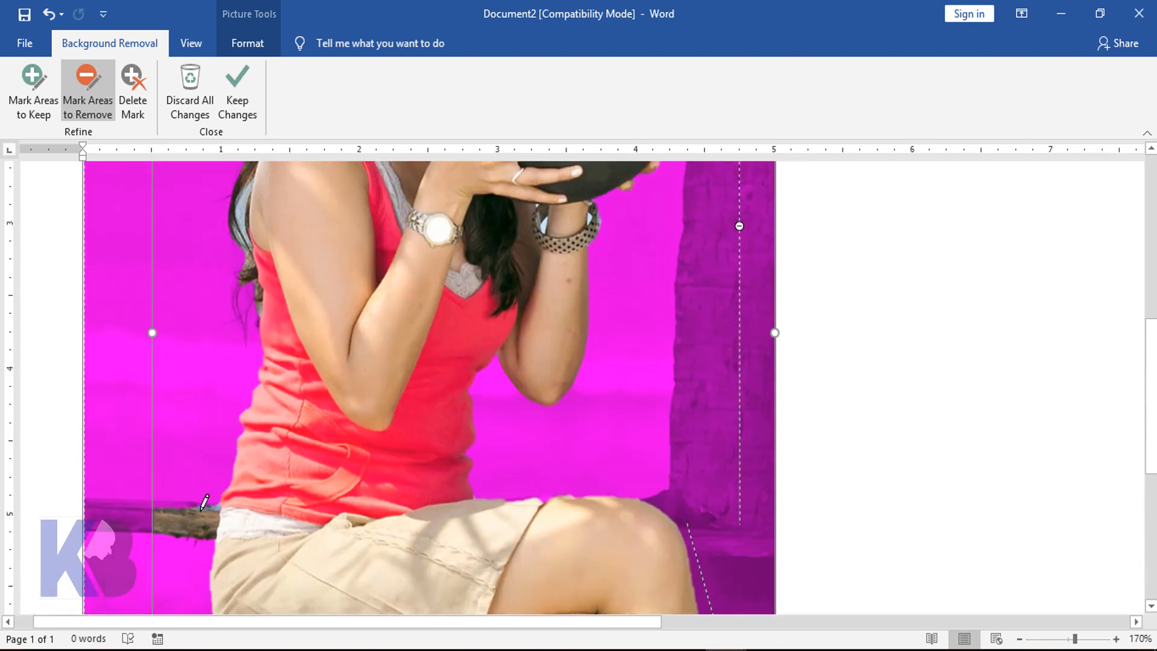
pyautogui.moveTo(180, 523); pyautogui.dragTo(218, 519)
# Mark the background patches between the woman's hair and her upper arm and shoulder as areas to remove
pyautogui.scroll(3, 211, 538)
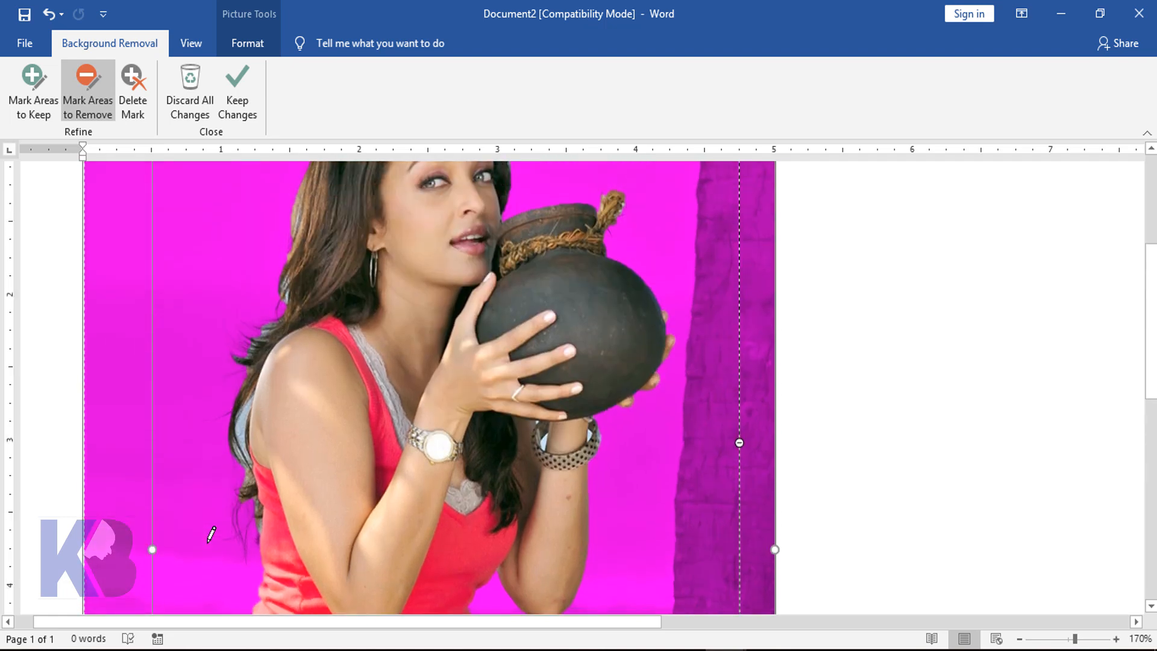
pyautogui.moveTo(243, 417)
pyautogui.mouseDown()
pyautogui.moveTo(234, 459)
pyautogui.moveTo(258, 523)
pyautogui.moveTo(247, 549)
pyautogui.mouseUp()
pyautogui.scroll(3, 254, 502)
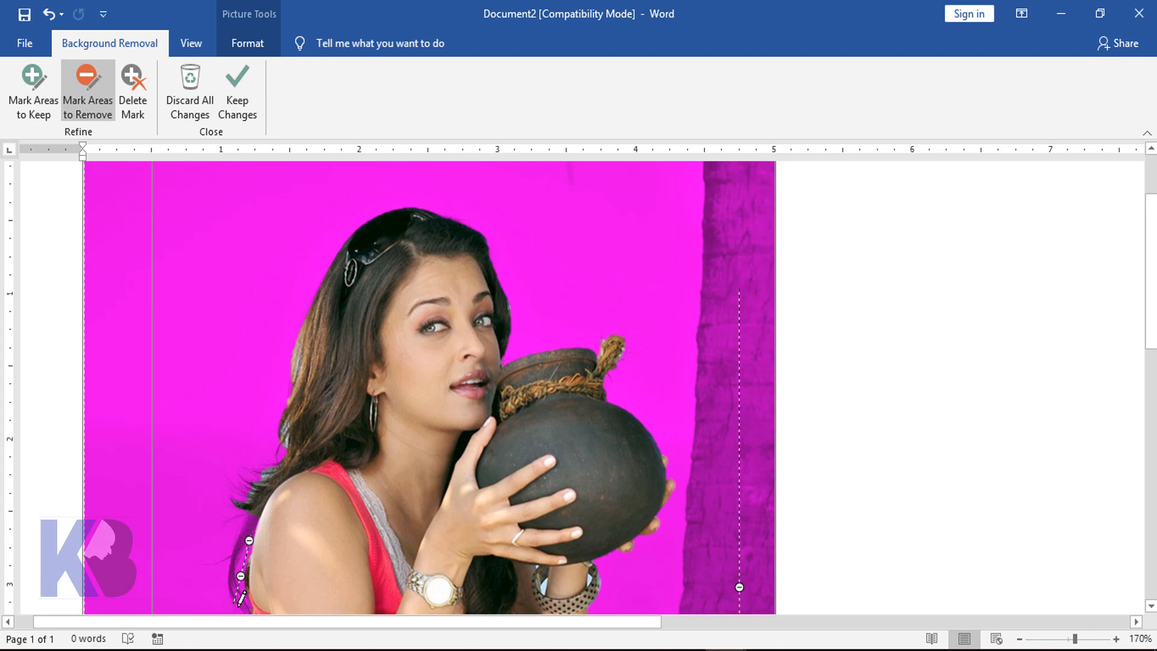
pyautogui.moveTo(269, 471); pyautogui.dragTo(236, 519)
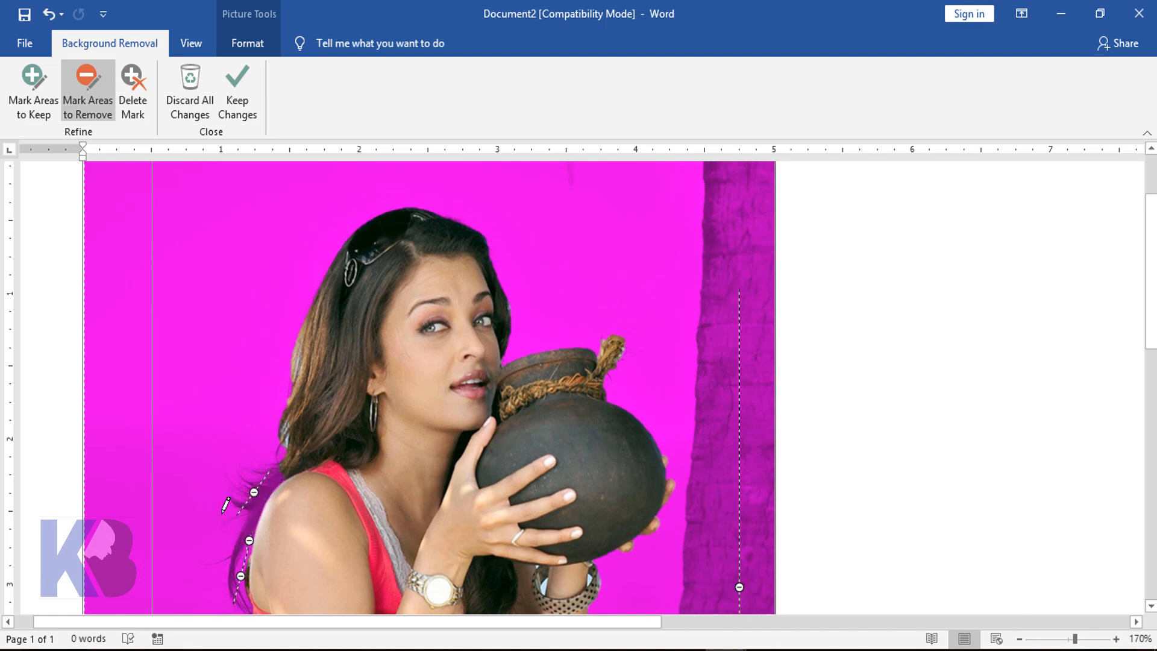
# Mark the hair strand above the woman's shoulder as an area to keep and the background patch just below it for removal
pyautogui.click(37, 95)
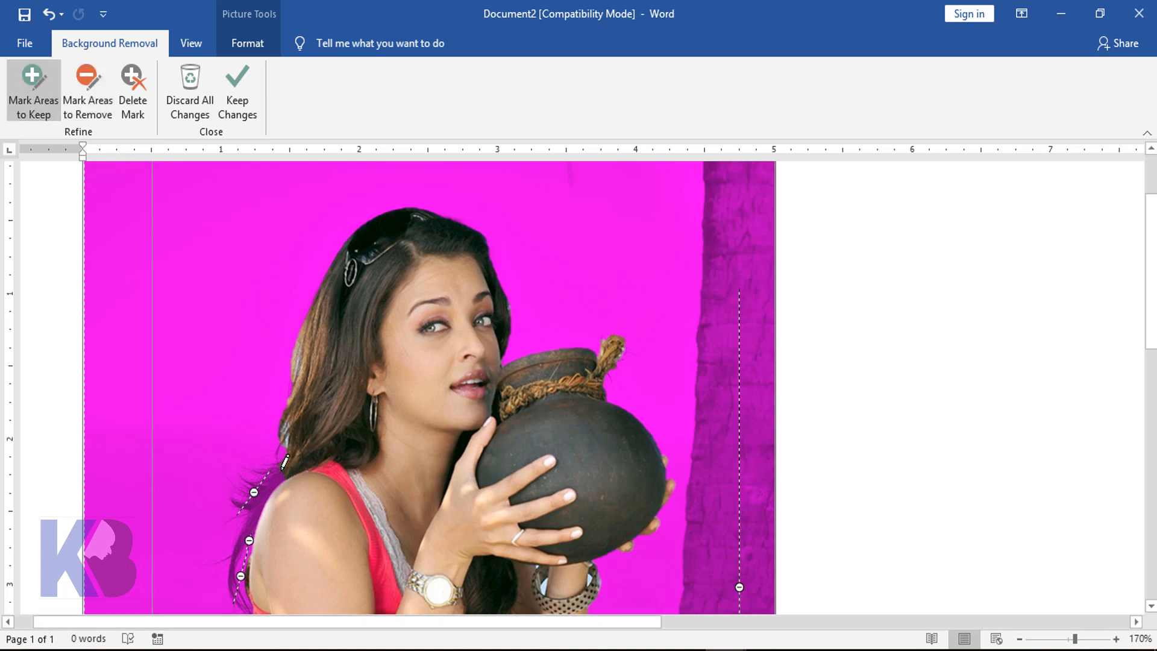
pyautogui.moveTo(263, 493); pyautogui.dragTo(279, 476)
pyautogui.click(88, 90)
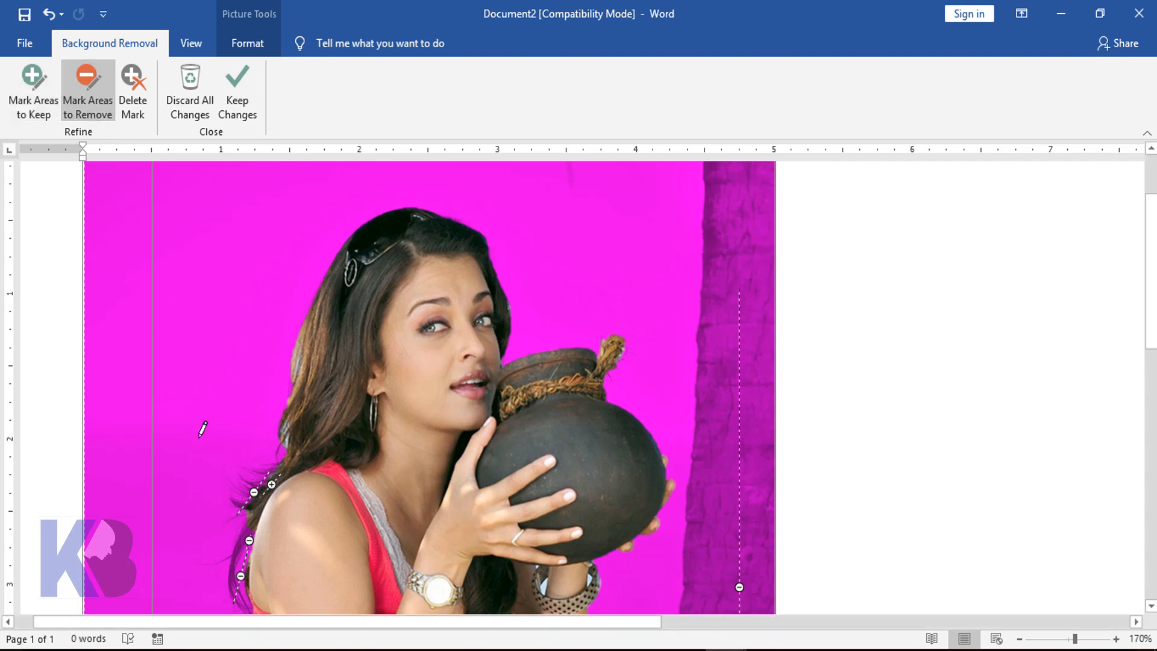
pyautogui.moveTo(254, 510); pyautogui.dragTo(235, 515)
# Mark the background fringe along the outer edge of the woman's hair for removal and keep the background removal changes
pyautogui.scroll(2, 338, 441)
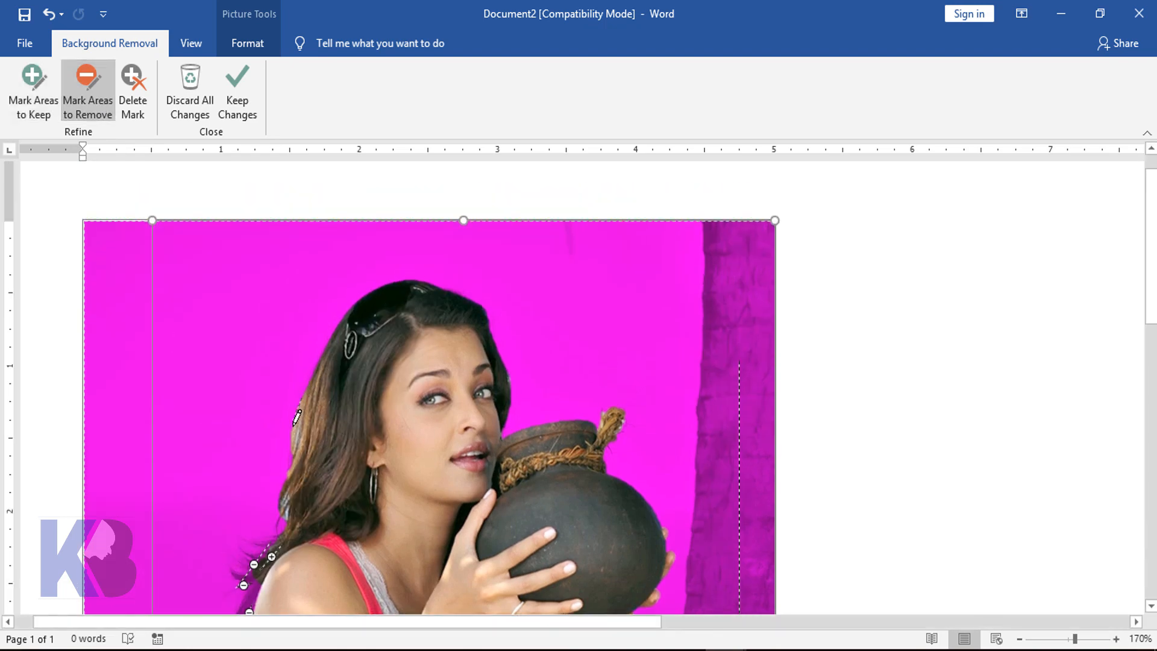
pyautogui.moveTo(302, 397); pyautogui.dragTo(290, 446)
pyautogui.moveTo(287, 501); pyautogui.dragTo(281, 516)
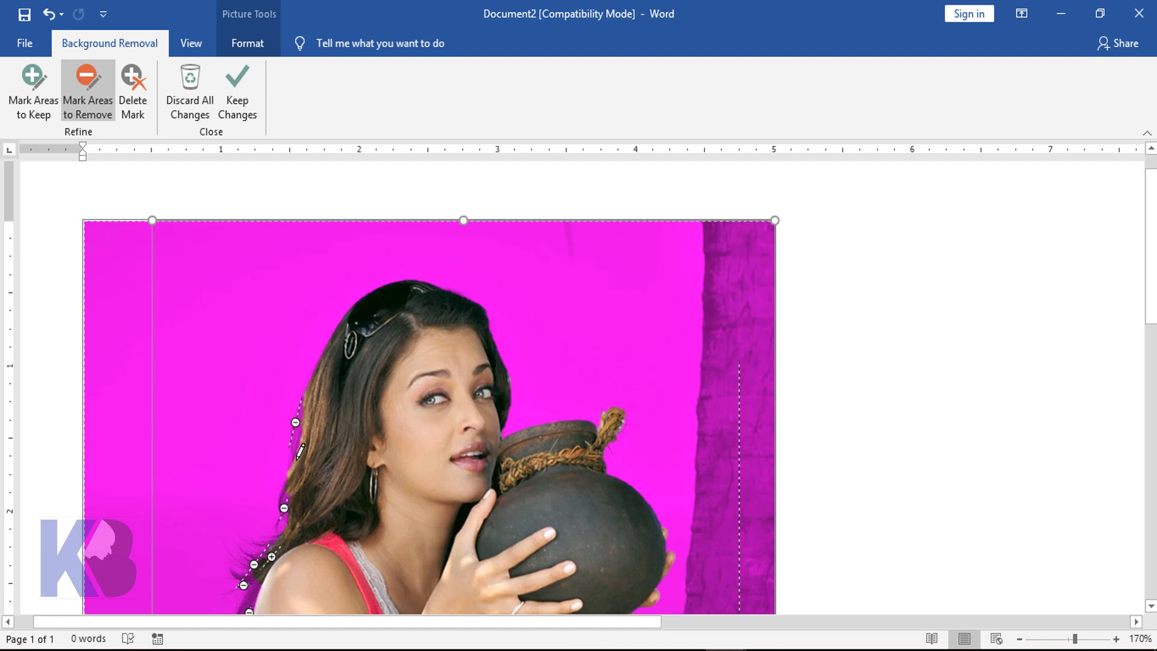
pyautogui.moveTo(288, 473); pyautogui.dragTo(291, 463)
pyautogui.keyDown('ctrl'); pyautogui.scroll(-13, 437, 430); pyautogui.keyUp('ctrl')
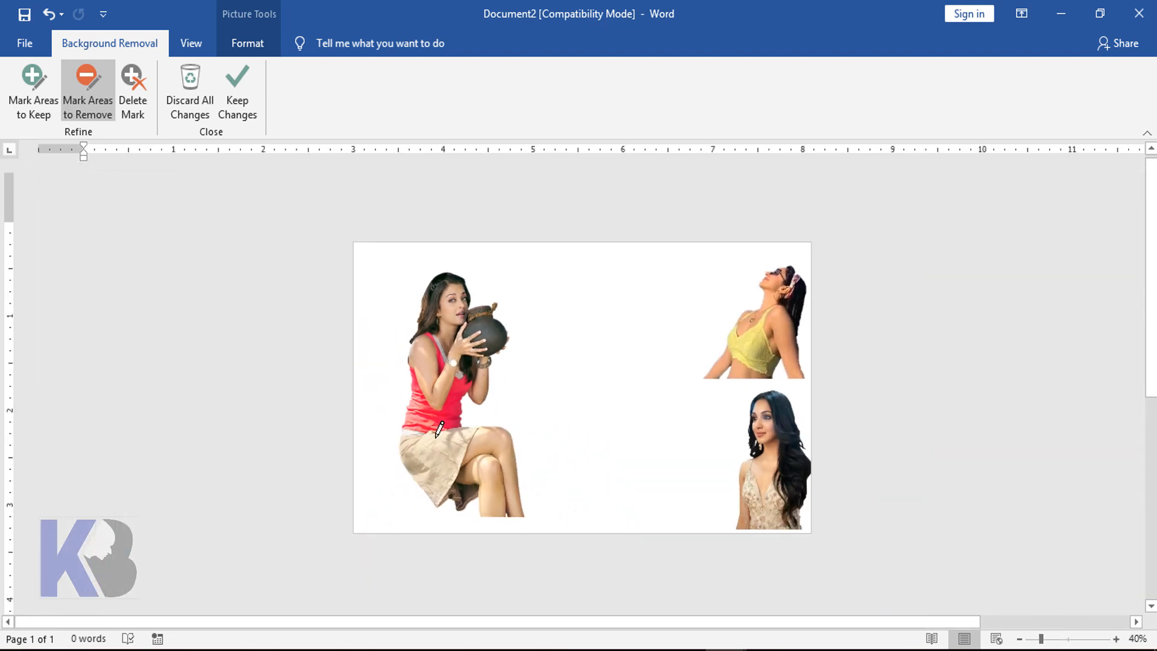
pyautogui.click(239, 84)
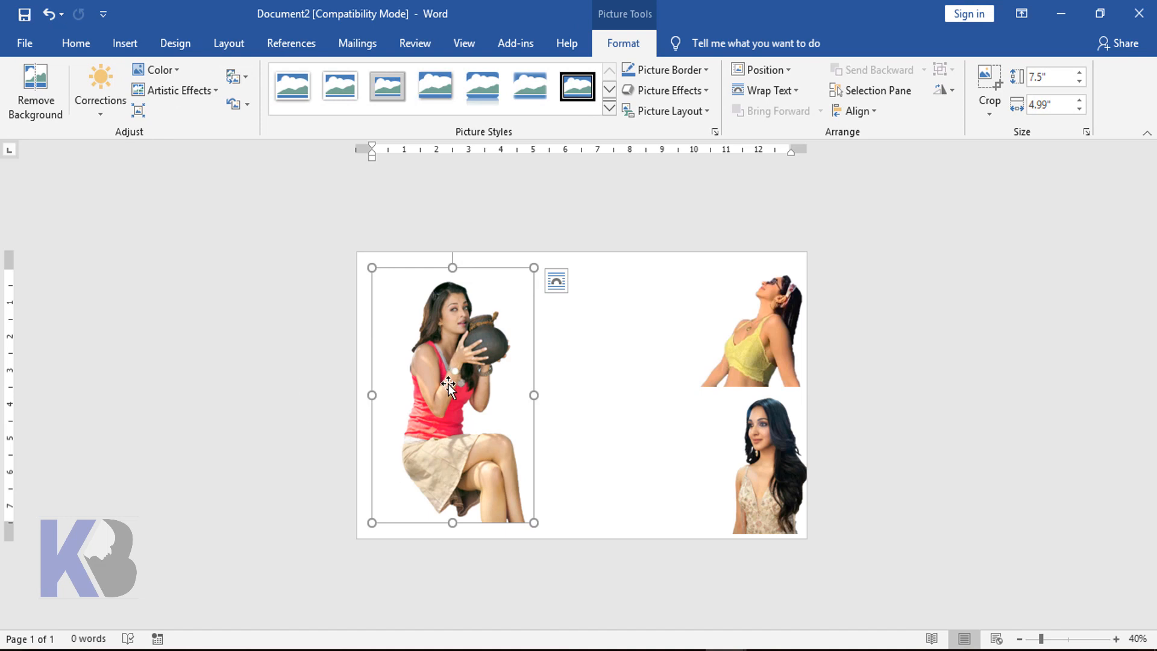
# Set the pot cut-out's text wrapping to In Front of Text, shrink it and place it at the page's lower edge, left of the portrait
pyautogui.click(793, 91)
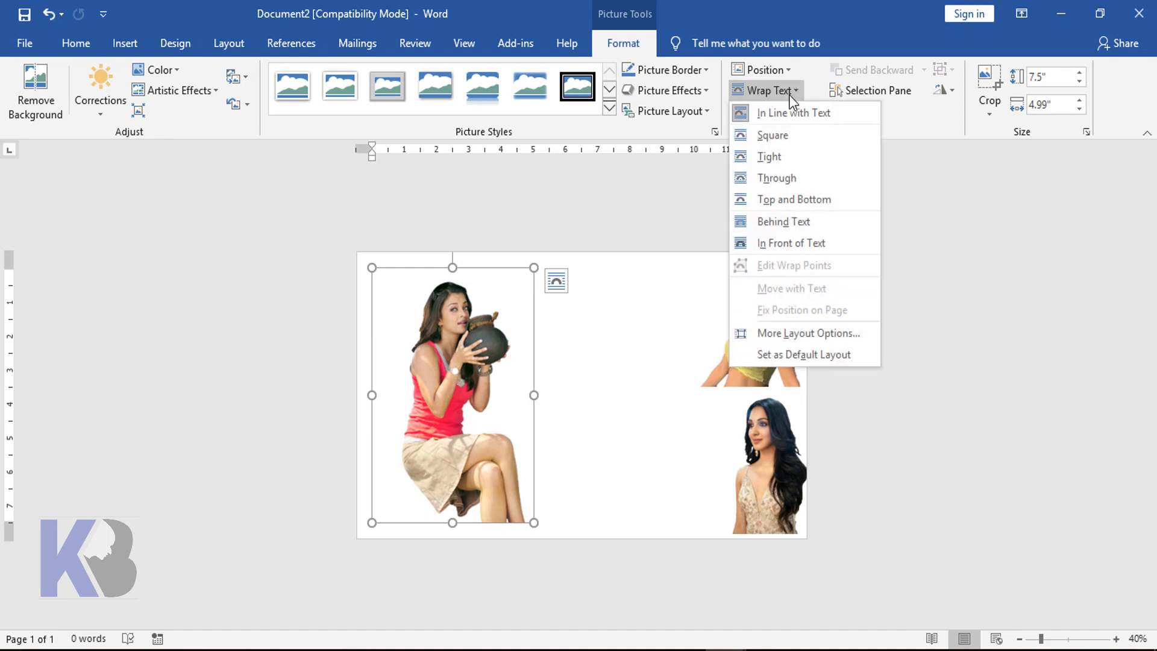
pyautogui.click(817, 245)
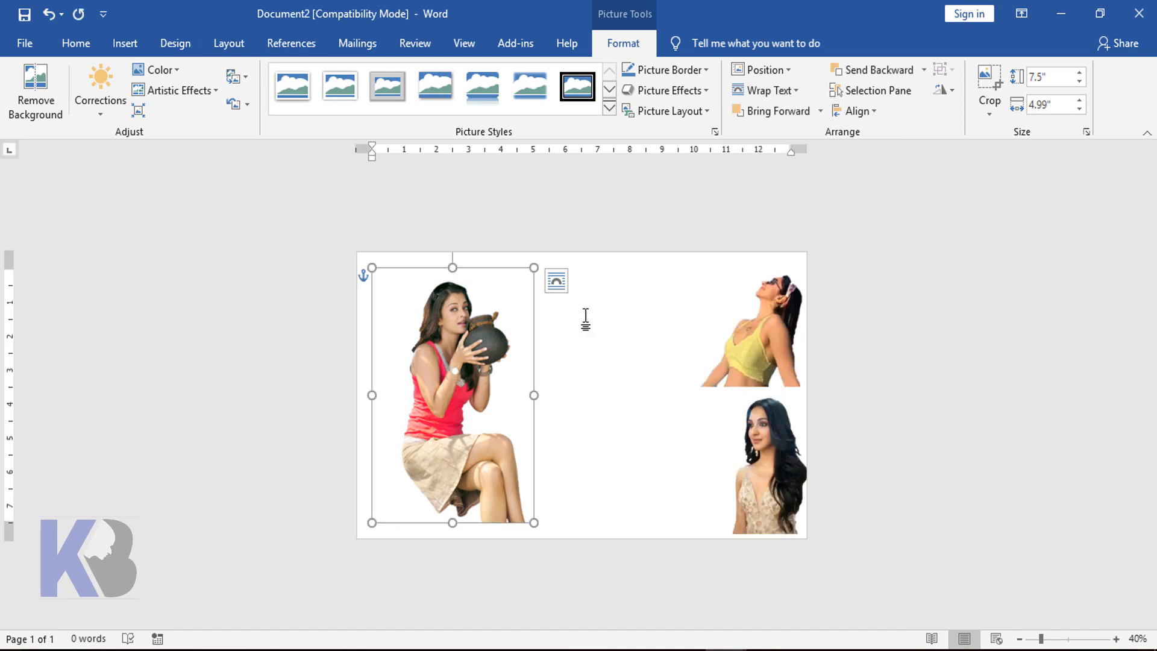
pyautogui.moveTo(534, 267); pyautogui.dragTo(679, 490)
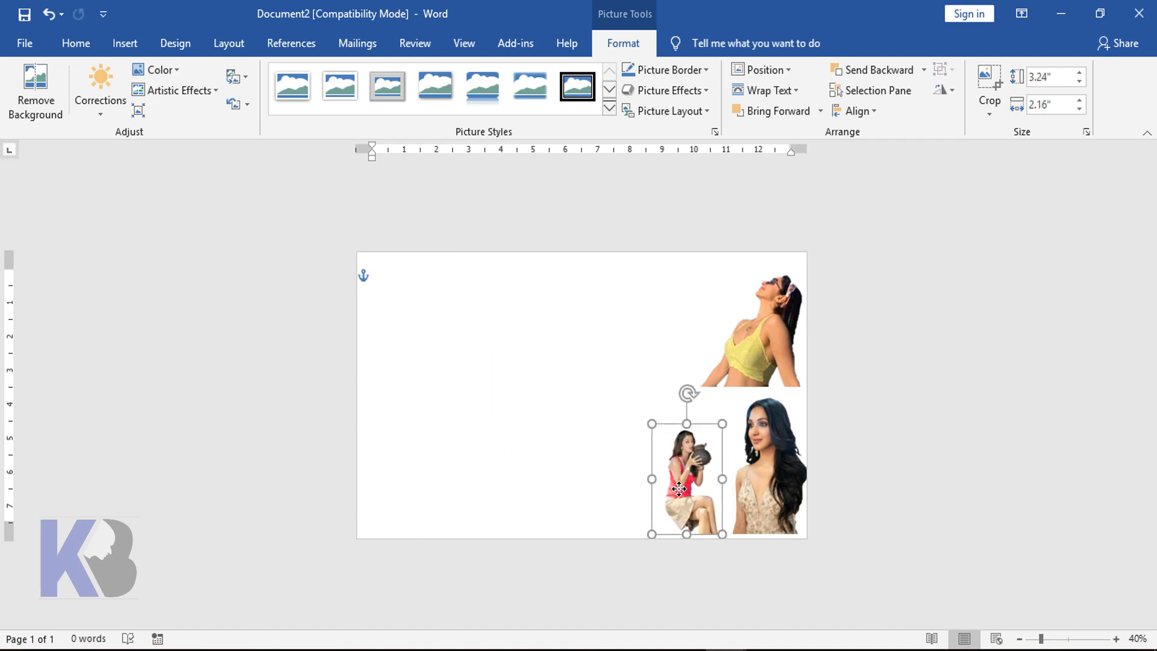
pyautogui.moveTo(652, 423); pyautogui.dragTo(637, 400)
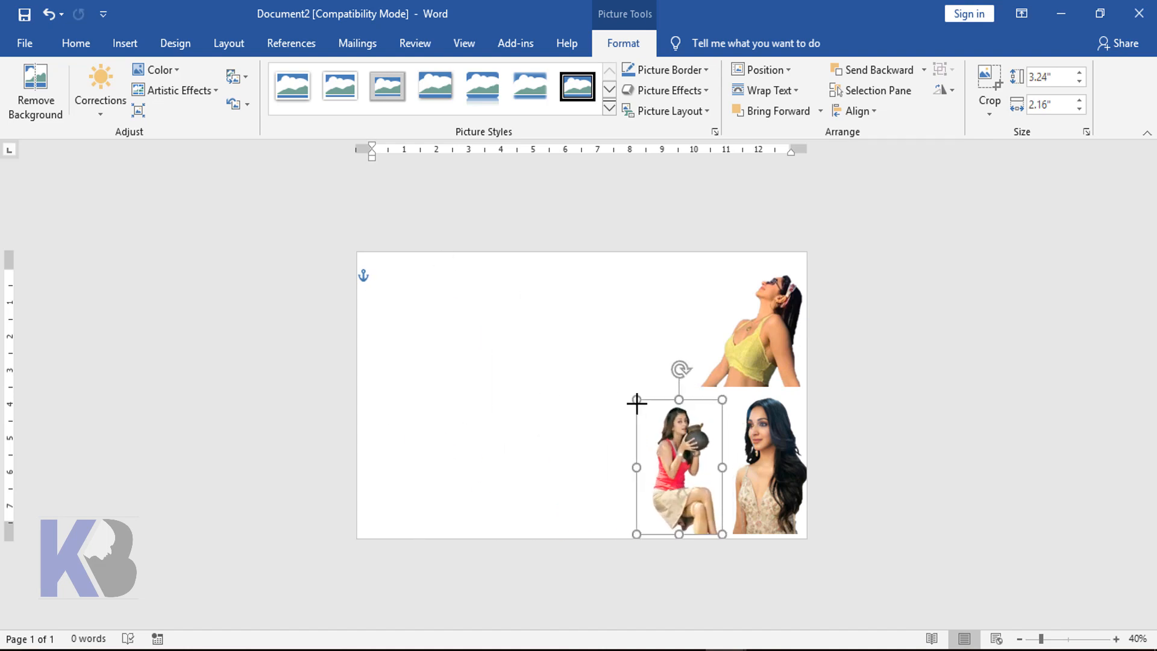
pyautogui.moveTo(665, 461); pyautogui.dragTo(645, 468)
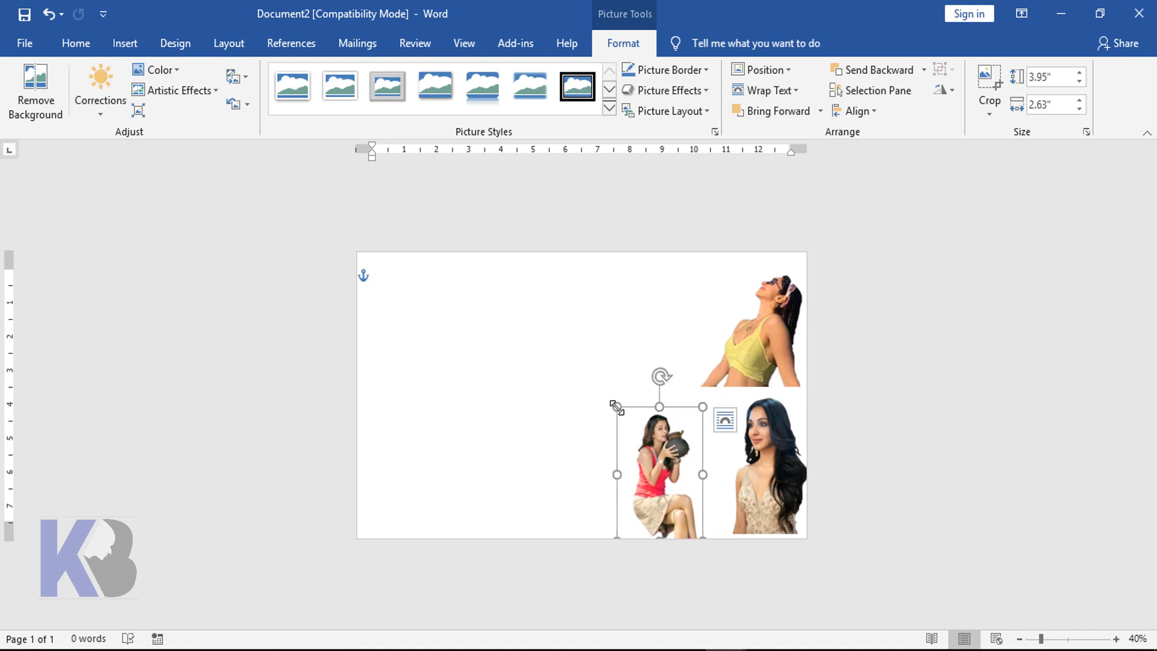
pyautogui.moveTo(616, 406); pyautogui.dragTo(592, 413)
pyautogui.click(417, 289)
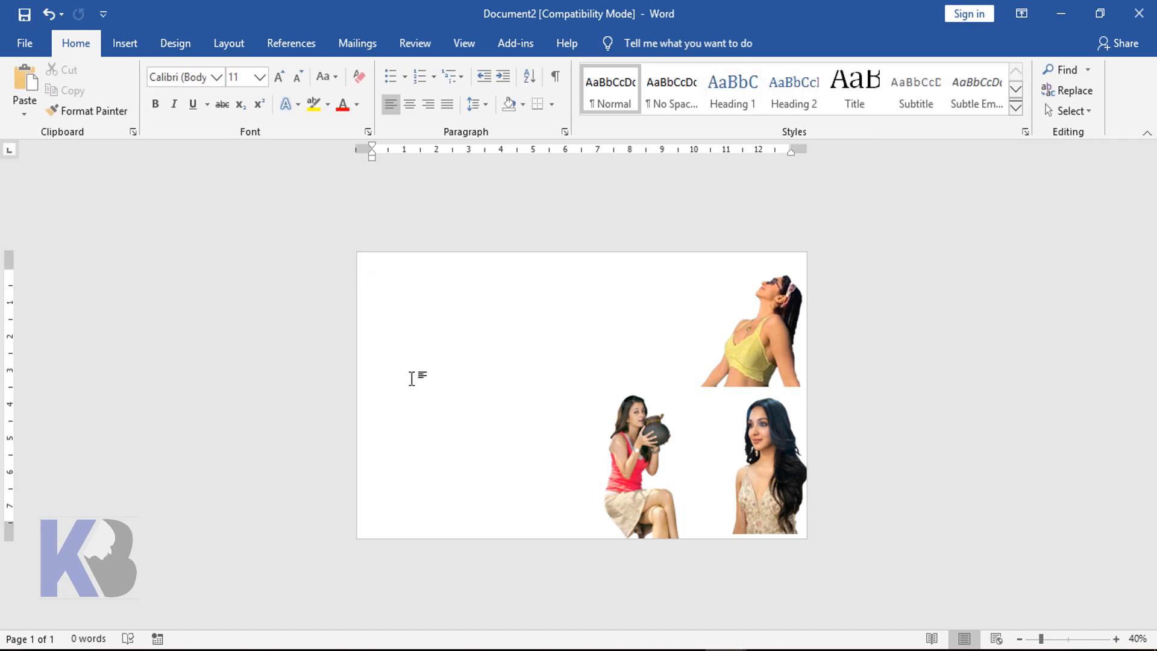
pyautogui.click(128, 44)
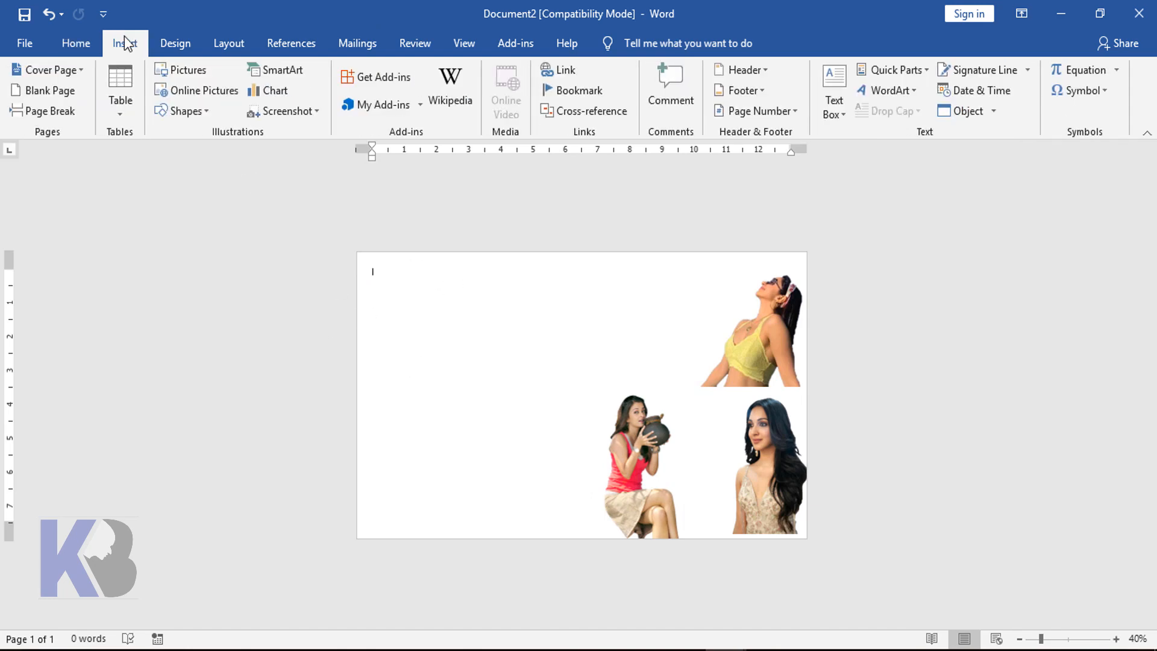
pyautogui.click(199, 75)
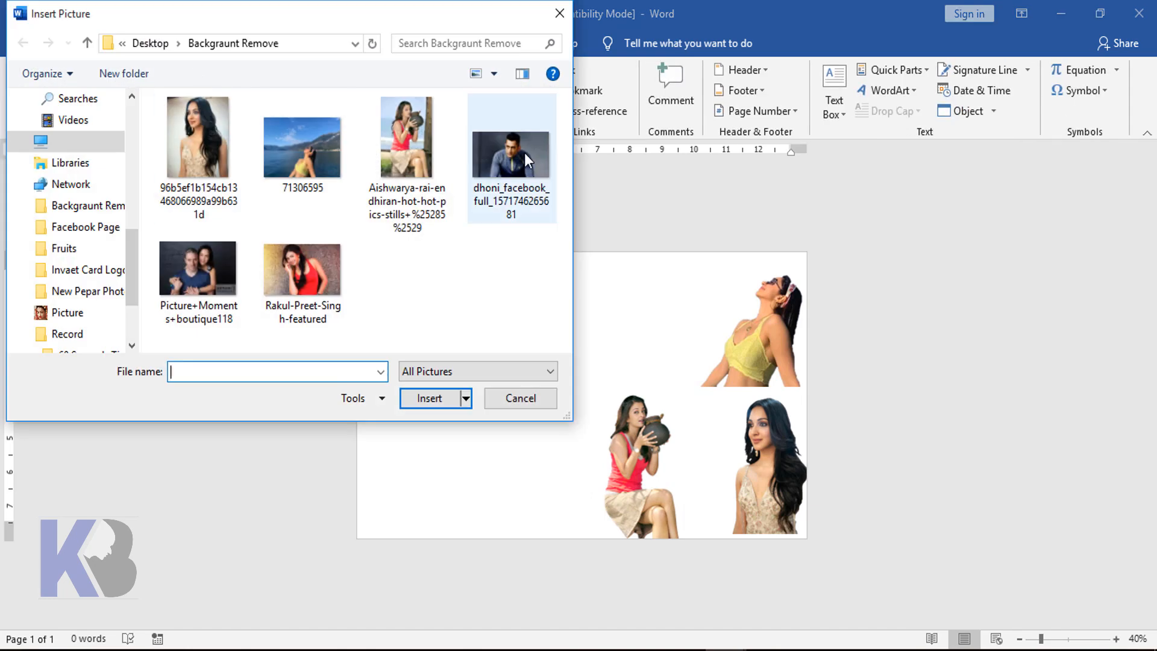
pyautogui.click(515, 163)
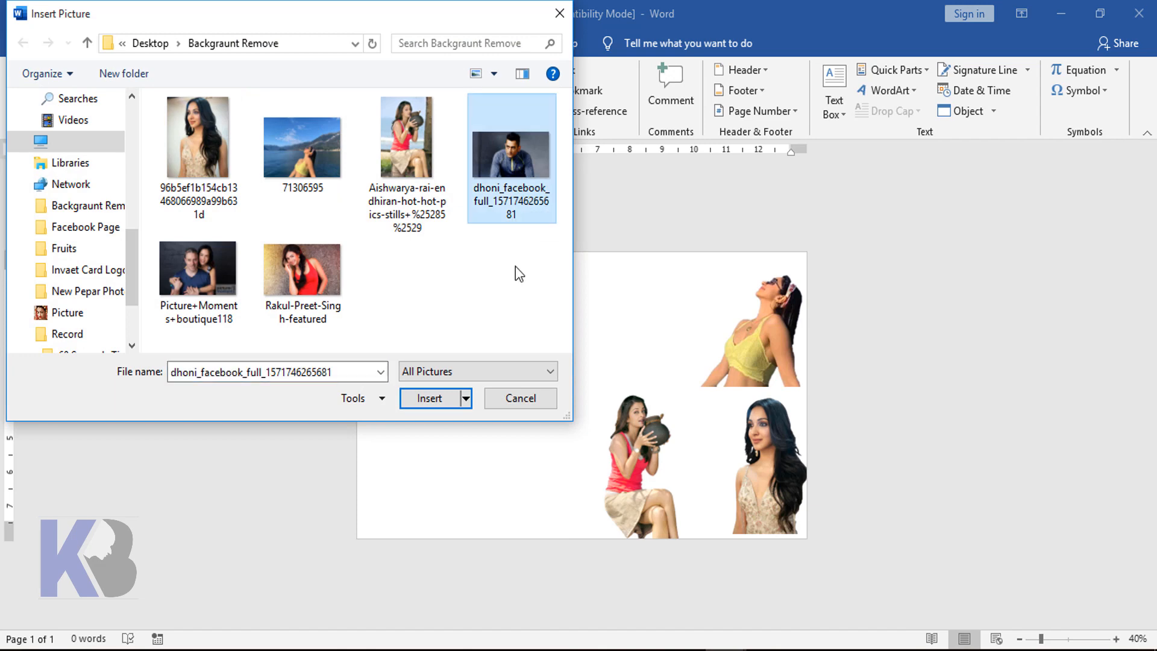
pyautogui.click(441, 406)
pyautogui.scroll(8, 511, 426)
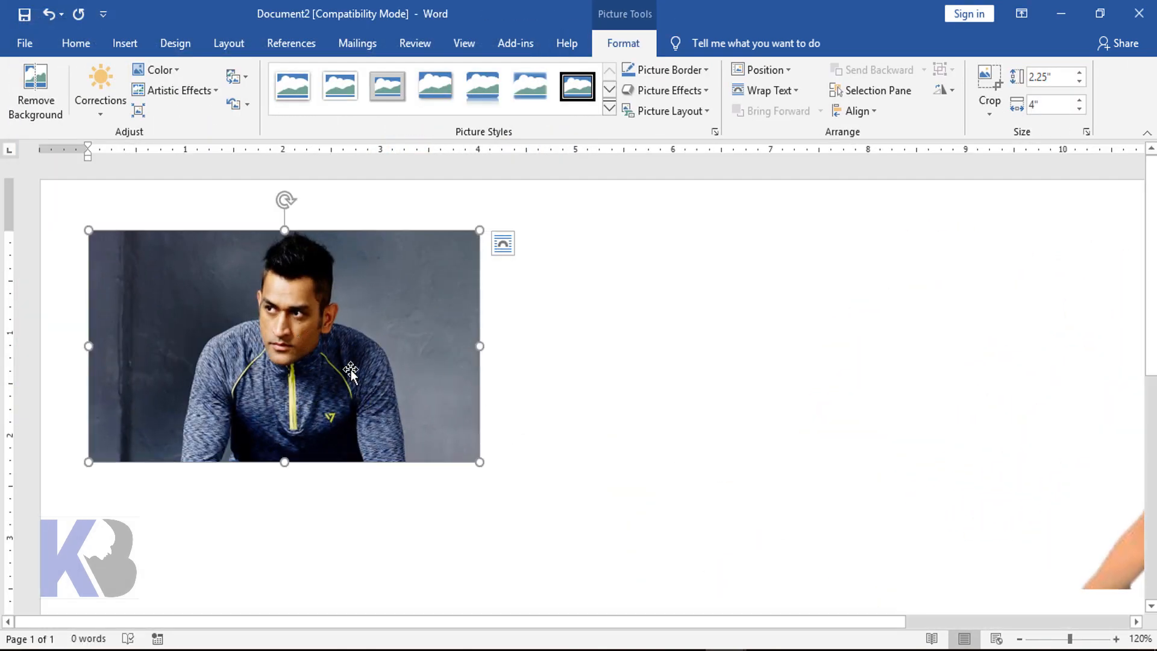
pyautogui.click(794, 94)
pyautogui.click(805, 244)
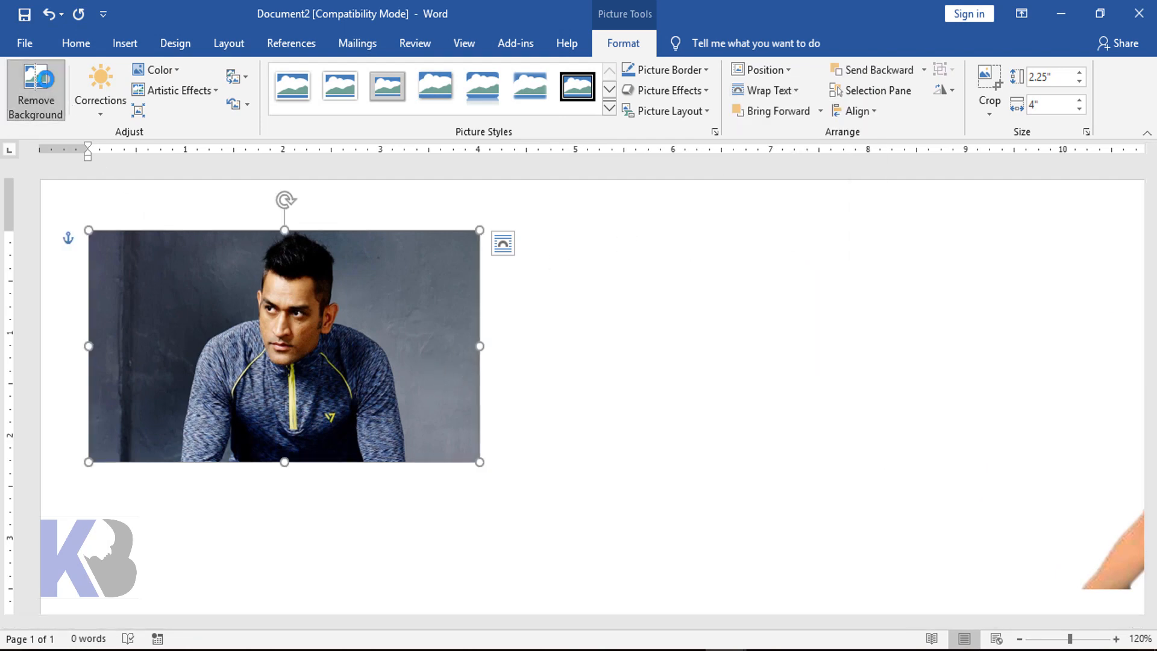
# Start background removal on the man's photo and extend the selection area to the photo's upper and lower edges
pyautogui.click(36, 88)
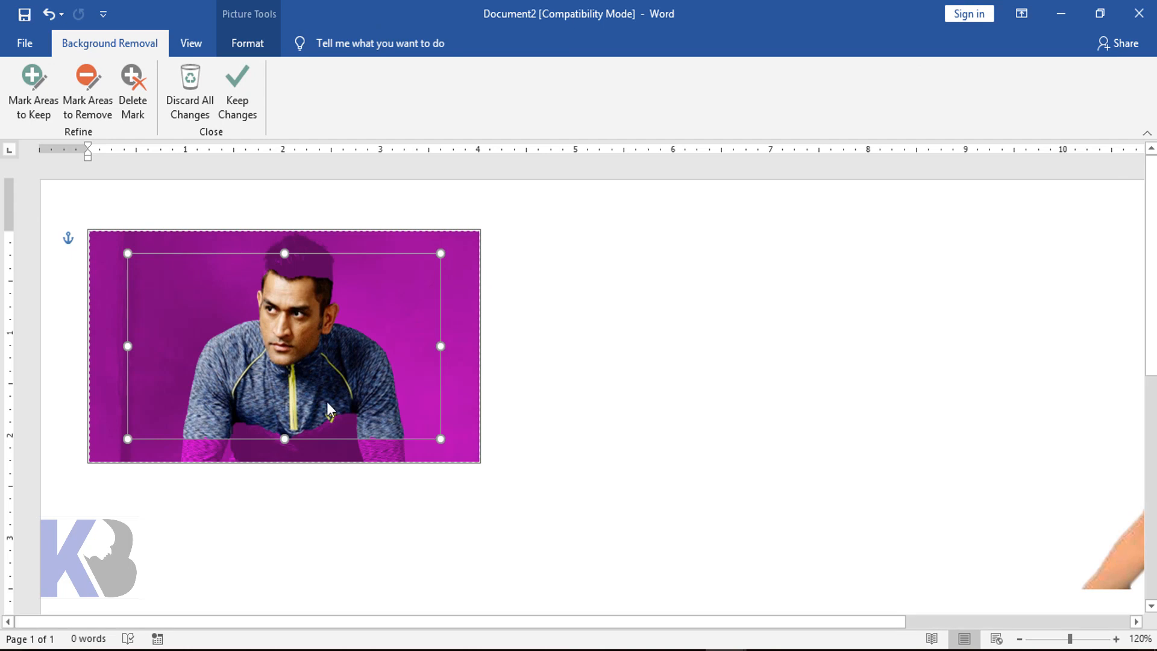
pyautogui.keyDown('ctrl'); pyautogui.scroll(5, 327, 401); pyautogui.keyUp('ctrl')
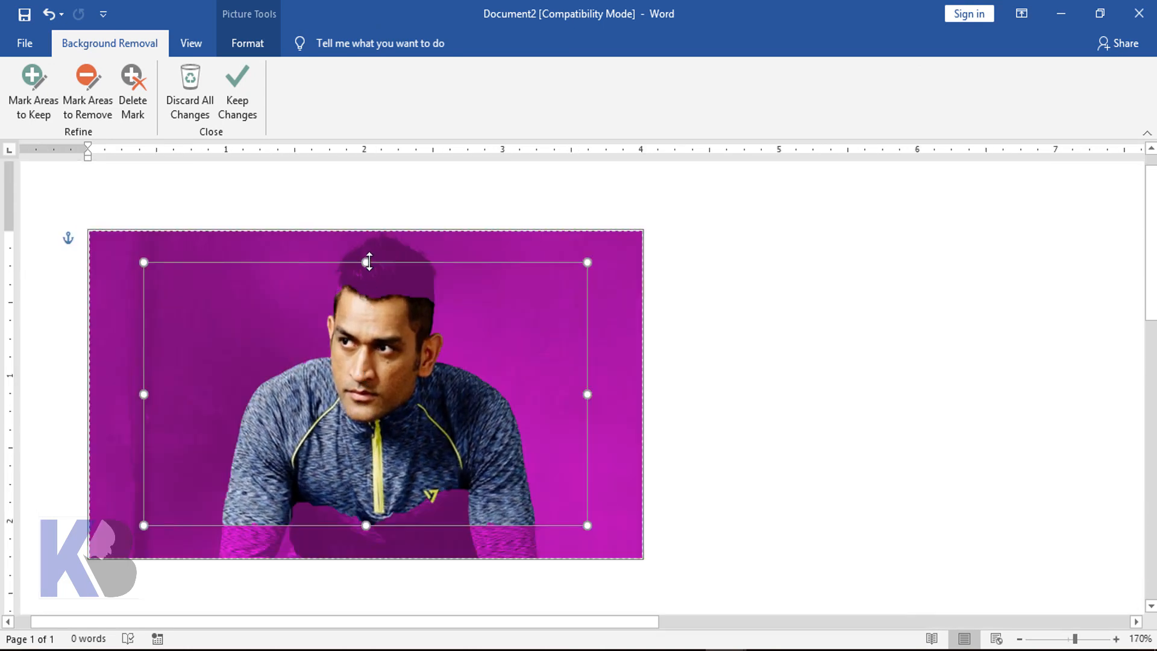
pyautogui.moveTo(366, 260); pyautogui.dragTo(366, 229)
pyautogui.moveTo(364, 526); pyautogui.dragTo(363, 559)
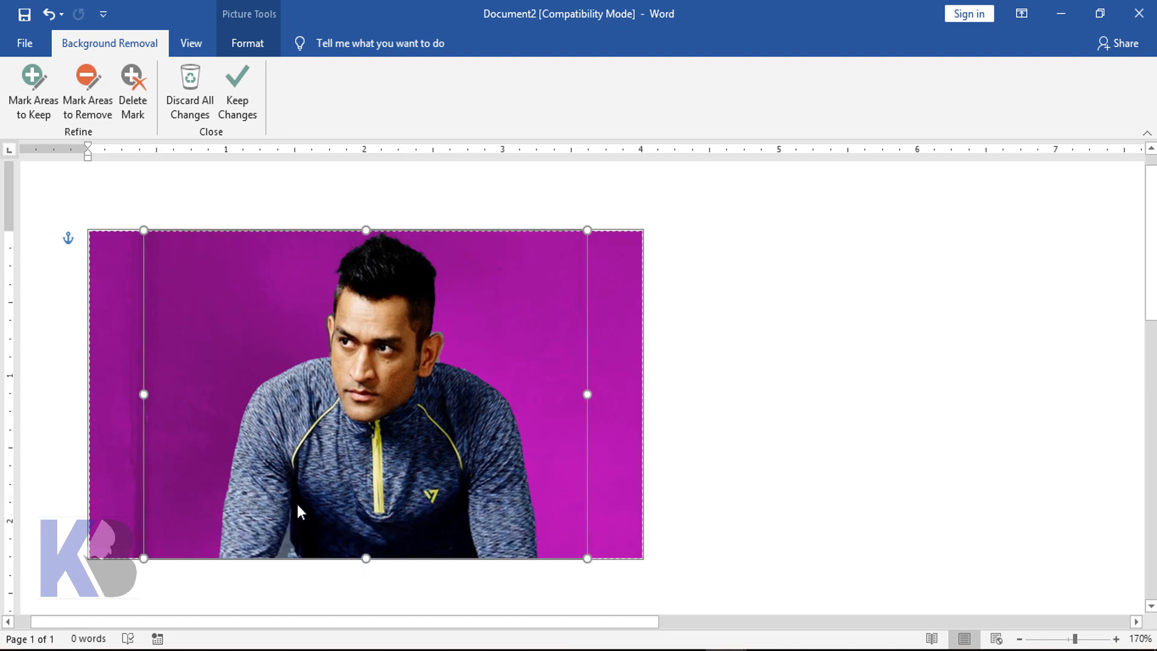
# Mark the small background gap between the man's arm and torso at the photo's lower edge as an area to remove
pyautogui.scroll(7, 381, 468)
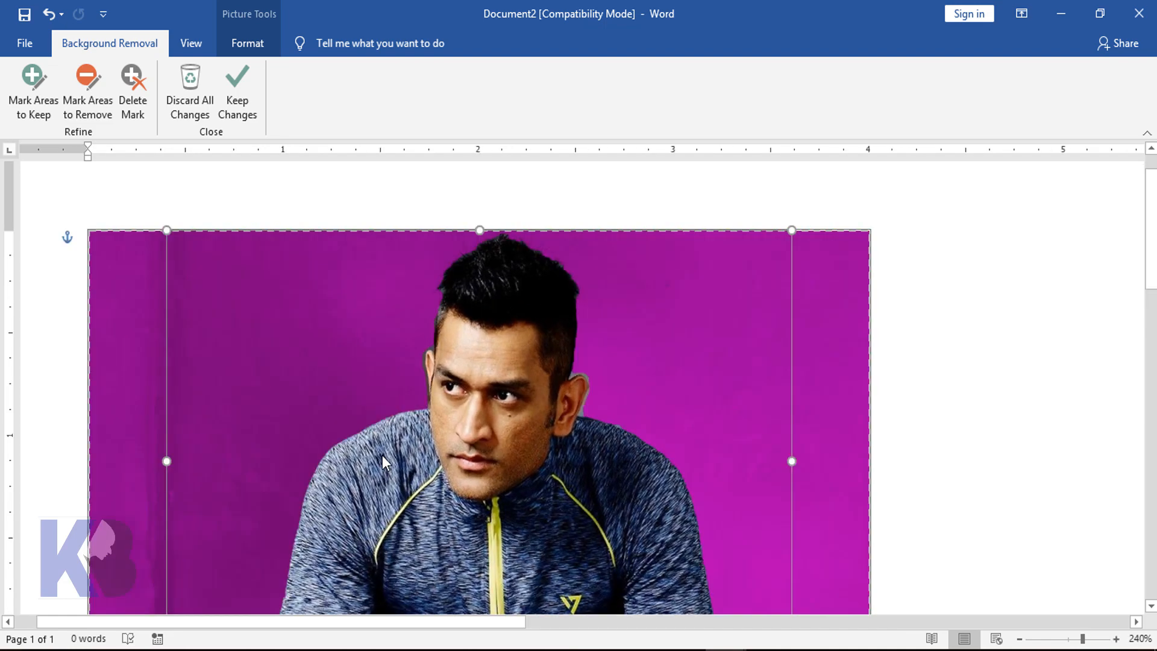
pyautogui.scroll(-5, 382, 455)
pyautogui.scroll(1, 382, 452)
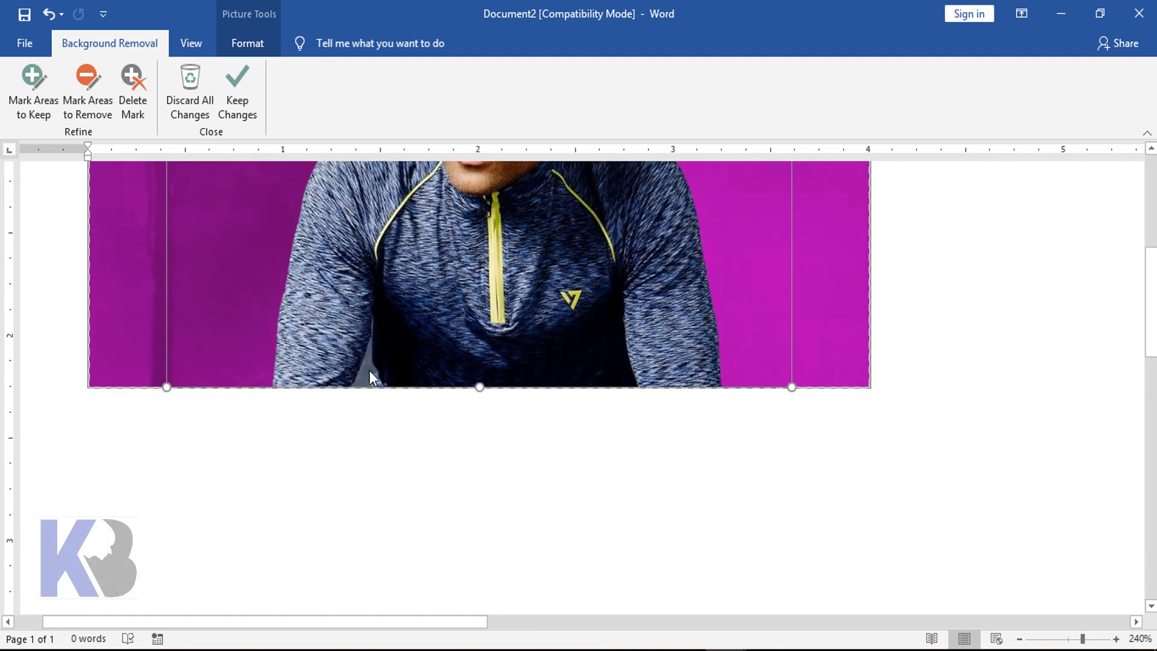
pyautogui.click(87, 90)
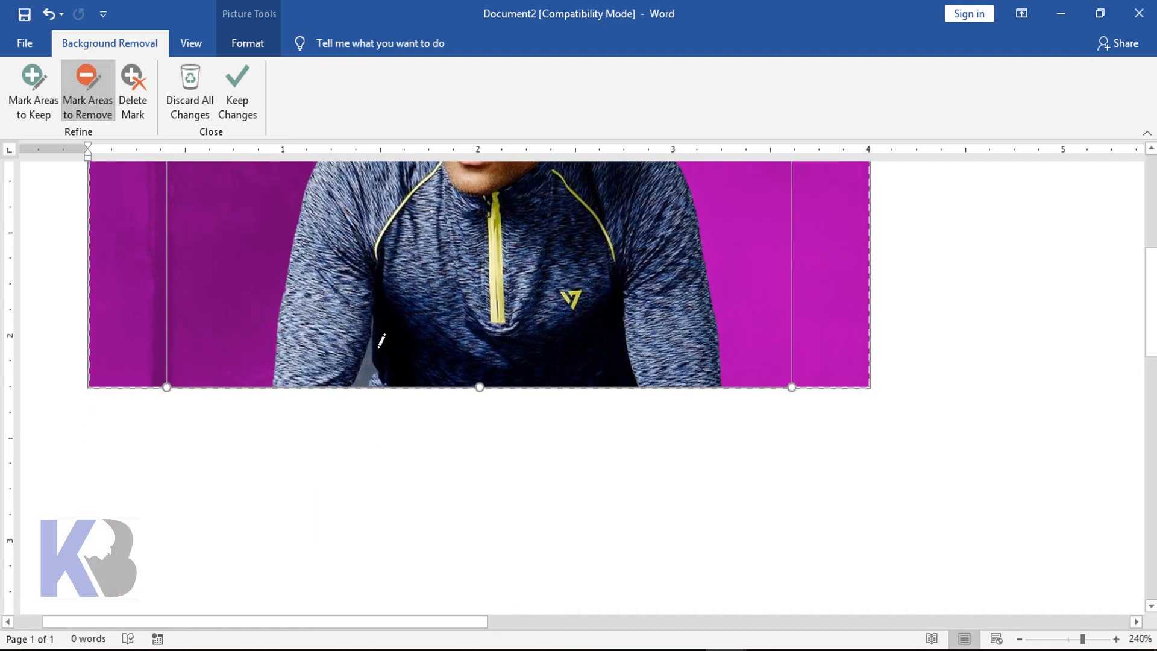
pyautogui.moveTo(370, 342); pyautogui.dragTo(373, 387)
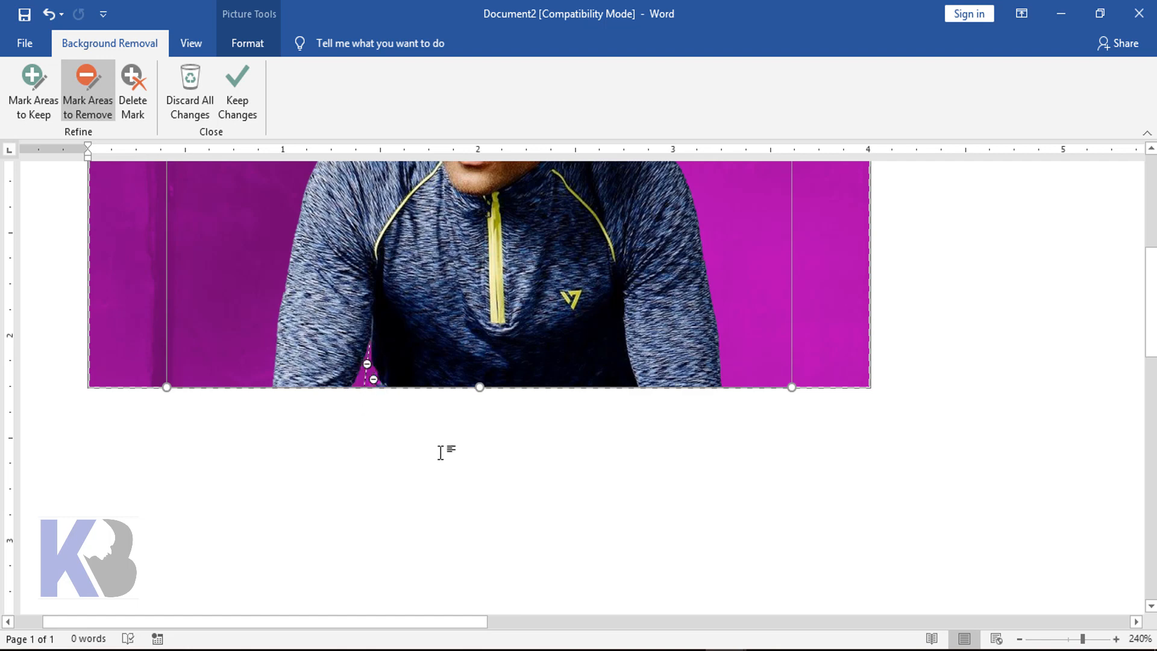
# Mark the background fringe along both of the man's ears for removal and keep the background removal changes
pyautogui.scroll(5, 397, 395)
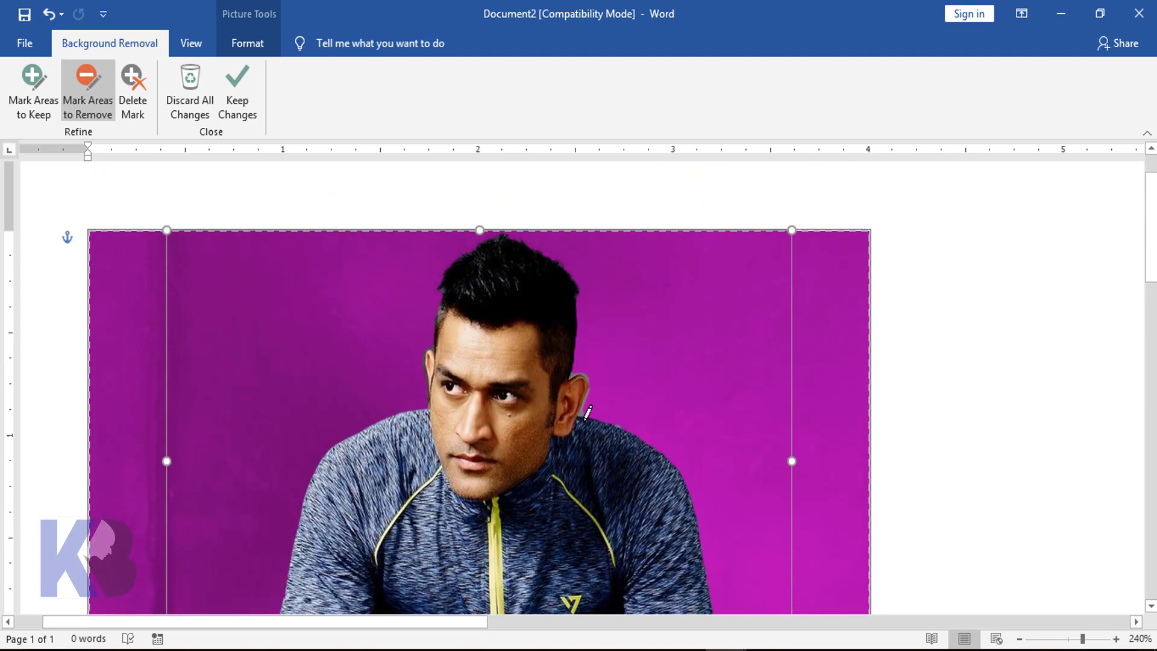
pyautogui.scroll(8, 650, 447)
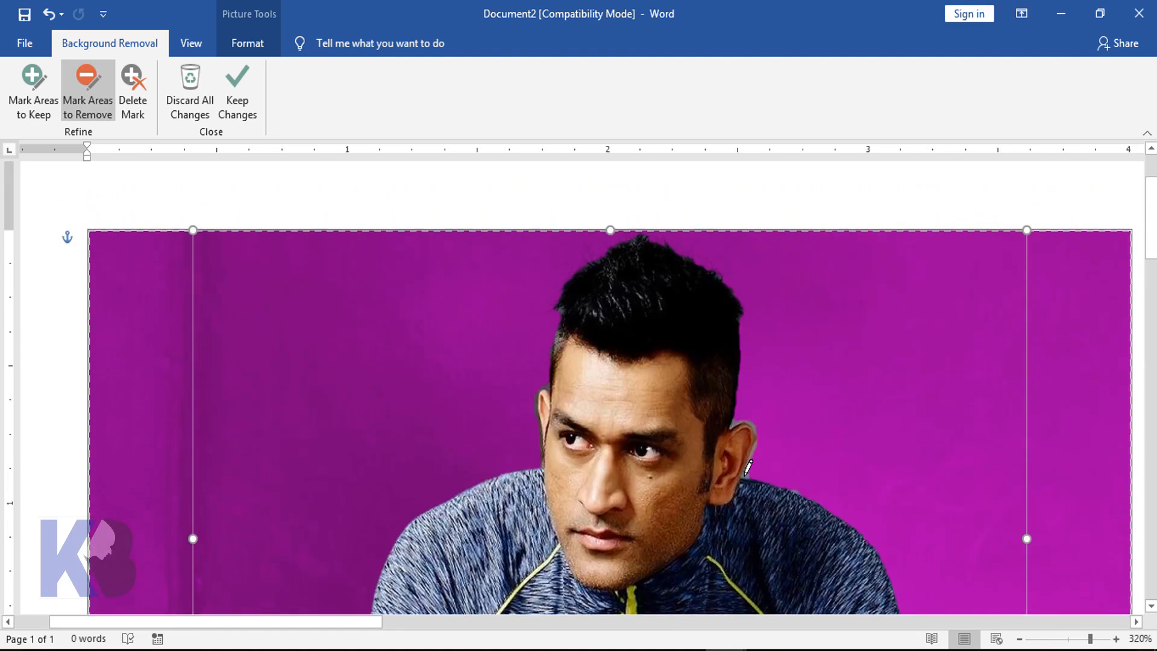
pyautogui.moveTo(757, 437); pyautogui.dragTo(746, 477)
pyautogui.scroll(4, 574, 443)
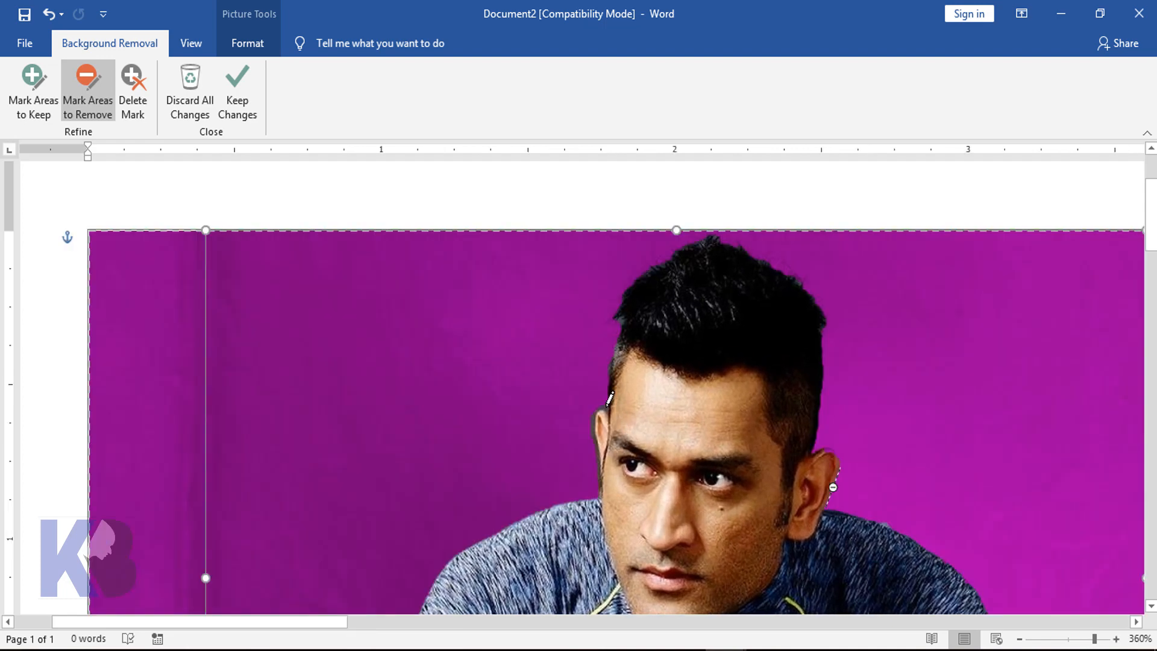
pyautogui.moveTo(599, 400)
pyautogui.mouseDown()
pyautogui.moveTo(608, 408)
pyautogui.moveTo(594, 445)
pyautogui.mouseUp()
pyautogui.click(886, 524)
pyautogui.scroll(-20, 846, 409)
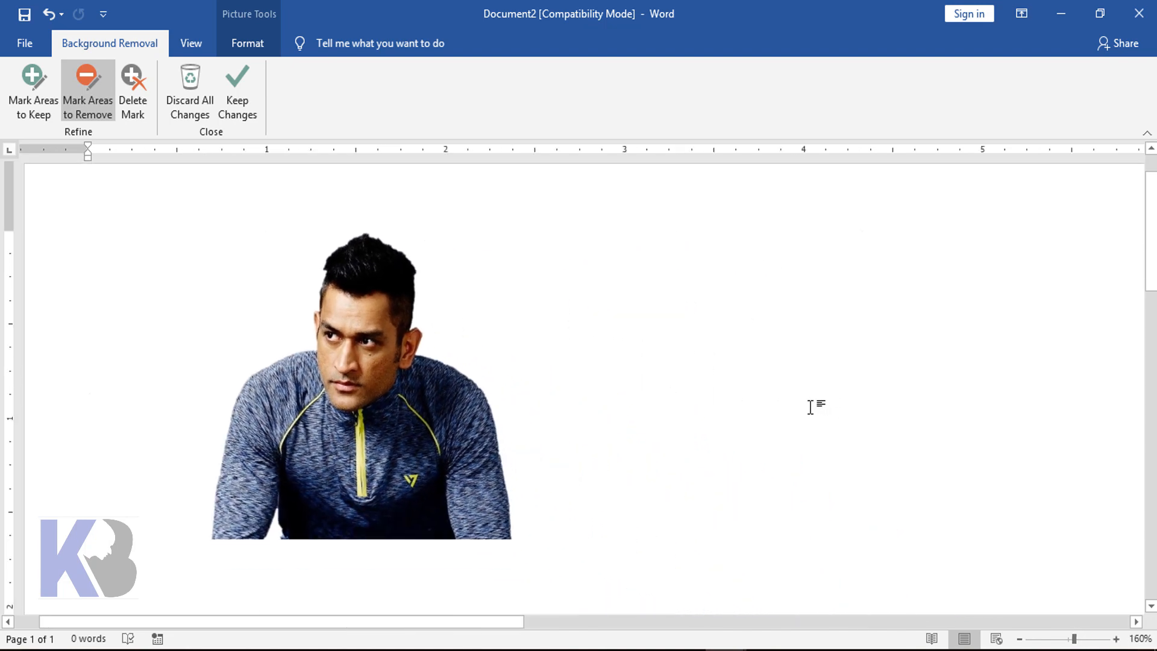
pyautogui.click(238, 96)
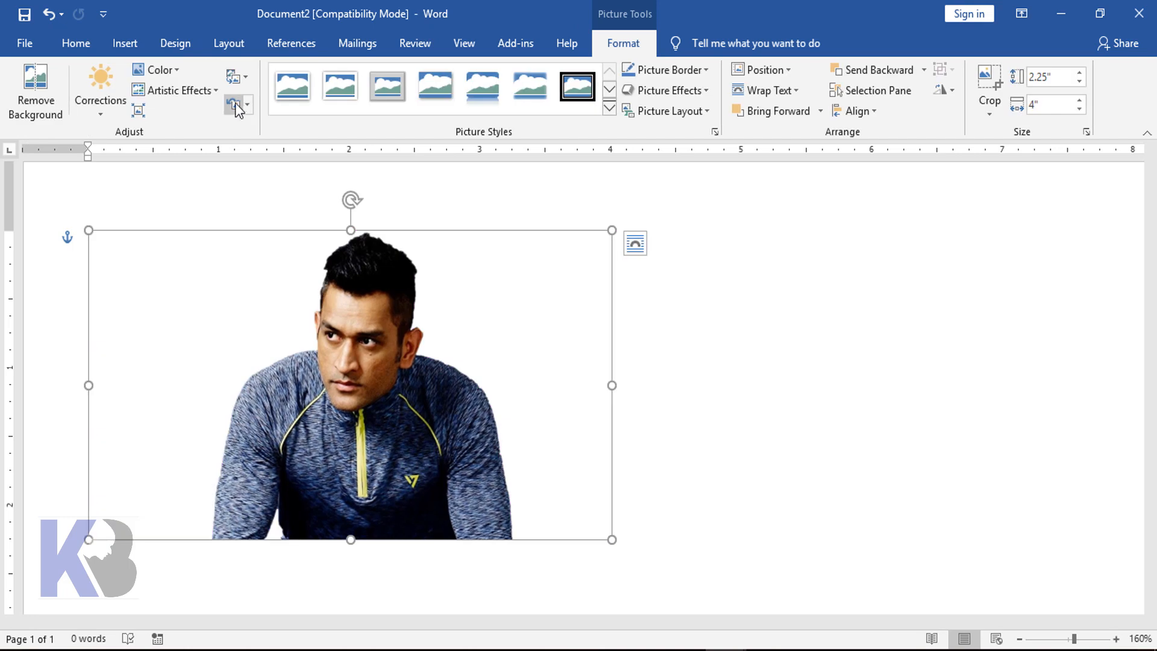
# Enlarge the man's cut-out to about 3.21" high by 5.7" wide and place it in the page's lower-left corner
pyautogui.scroll(-8, 392, 358)
pyautogui.moveTo(298, 292); pyautogui.dragTo(695, 322)
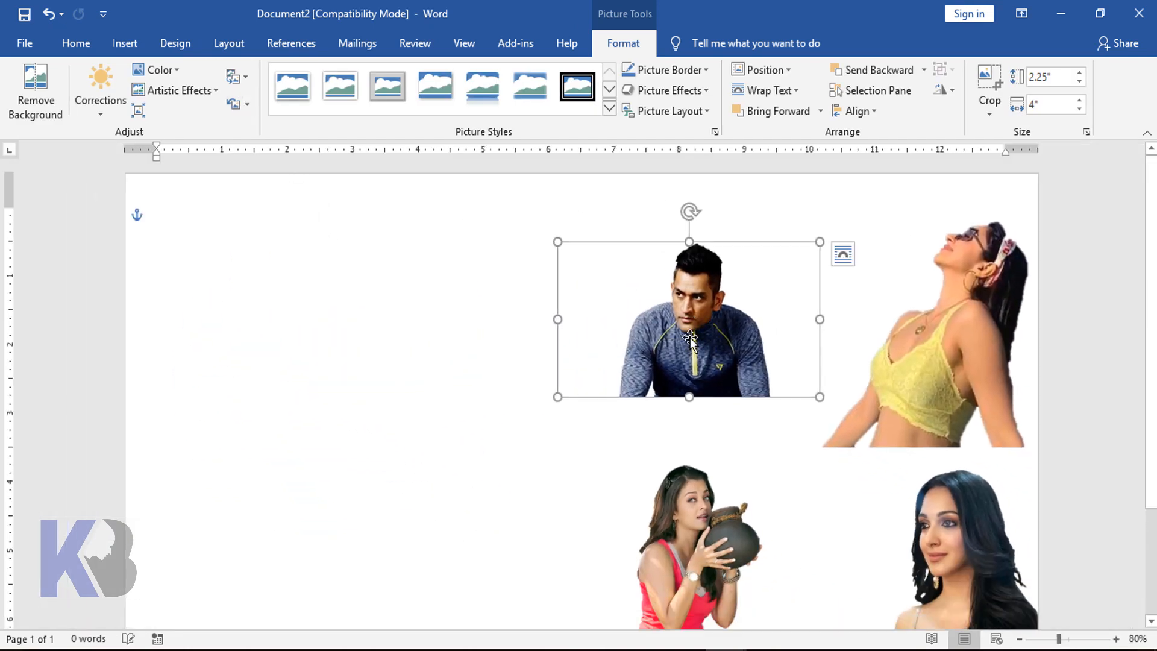
pyautogui.moveTo(557, 398); pyautogui.dragTo(415, 482)
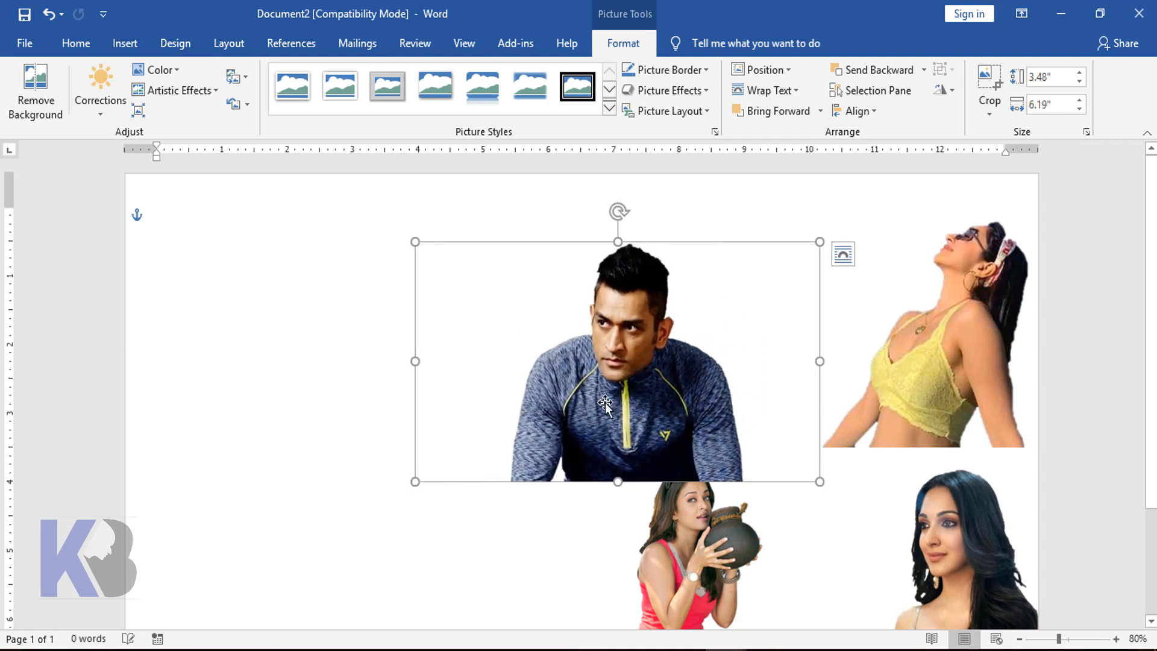
pyautogui.scroll(-1, 618, 386)
pyautogui.moveTo(630, 338); pyautogui.dragTo(373, 514)
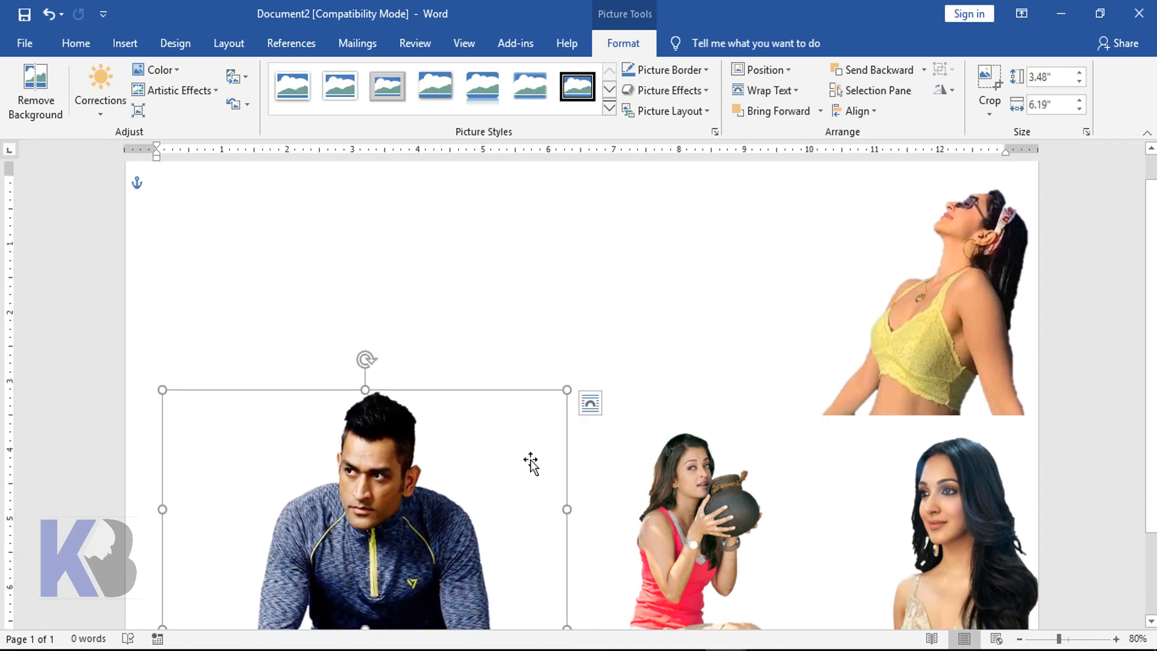
pyautogui.moveTo(558, 392); pyautogui.dragTo(520, 425)
pyautogui.moveTo(431, 522); pyautogui.dragTo(409, 531)
pyautogui.scroll(2, 398, 501)
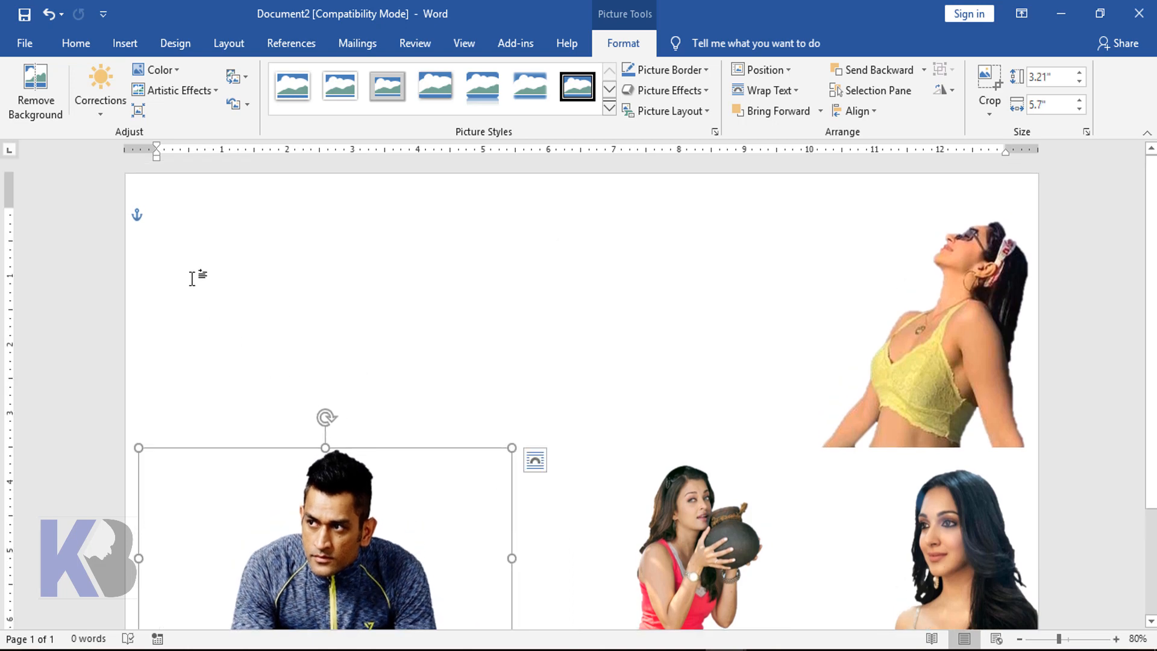
# Insert the picture Picture+Moments+boutique118 into the document and set its text wrapping to In Front of Text
pyautogui.click(199, 246)
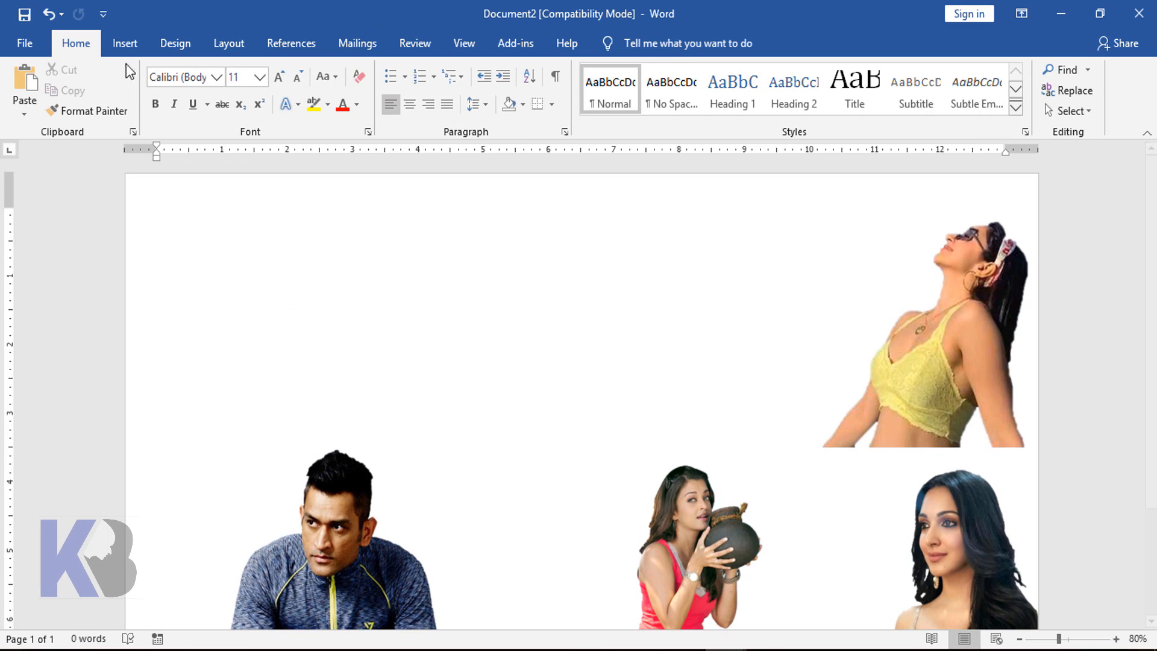
pyautogui.click(123, 45)
pyautogui.click(182, 71)
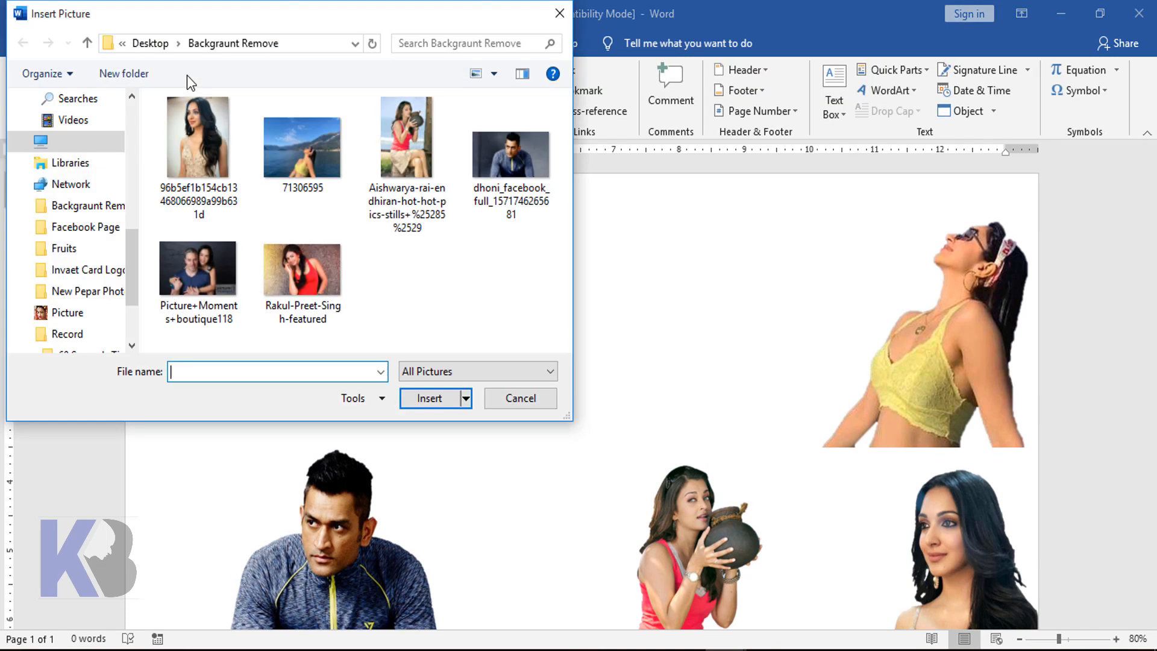
pyautogui.click(202, 278)
pyautogui.click(445, 400)
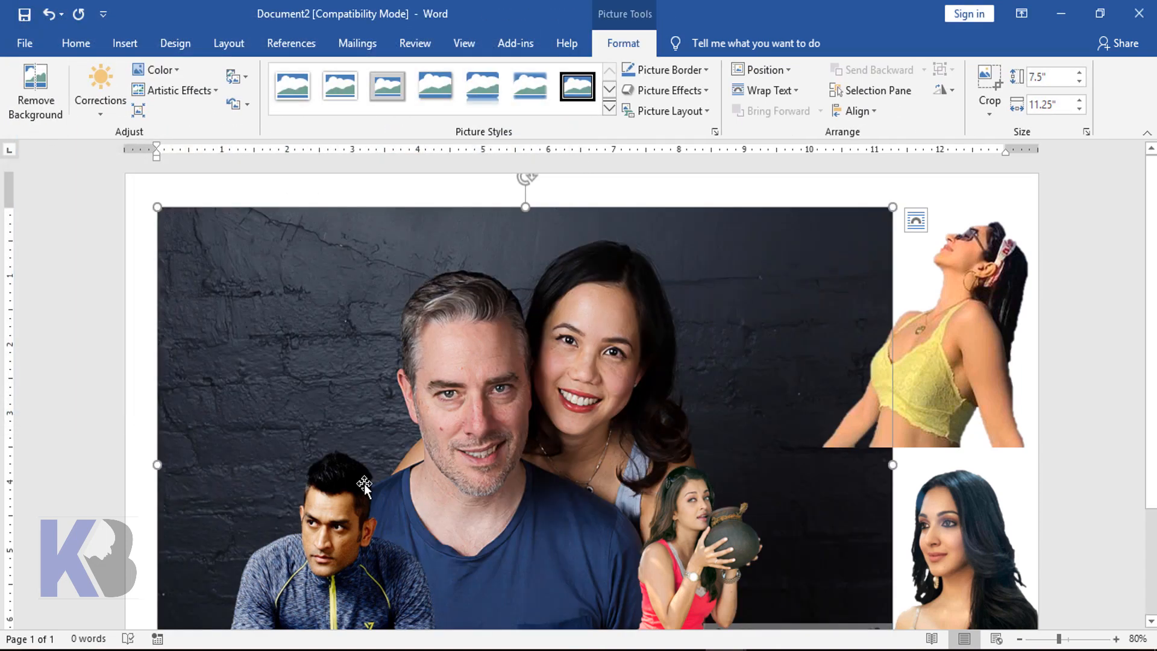
pyautogui.click(765, 91)
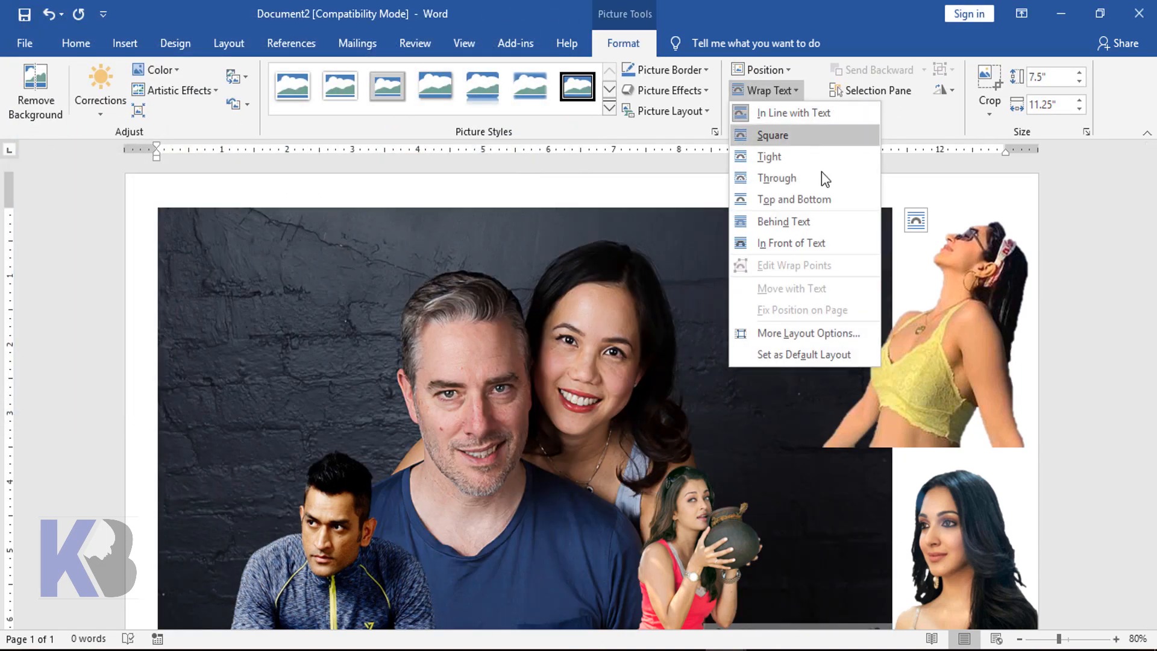
pyautogui.click(809, 243)
# Start background removal on the couple's photo and extend the selection area to the photo's lower and upper edges
pyautogui.scroll(-1, 692, 314)
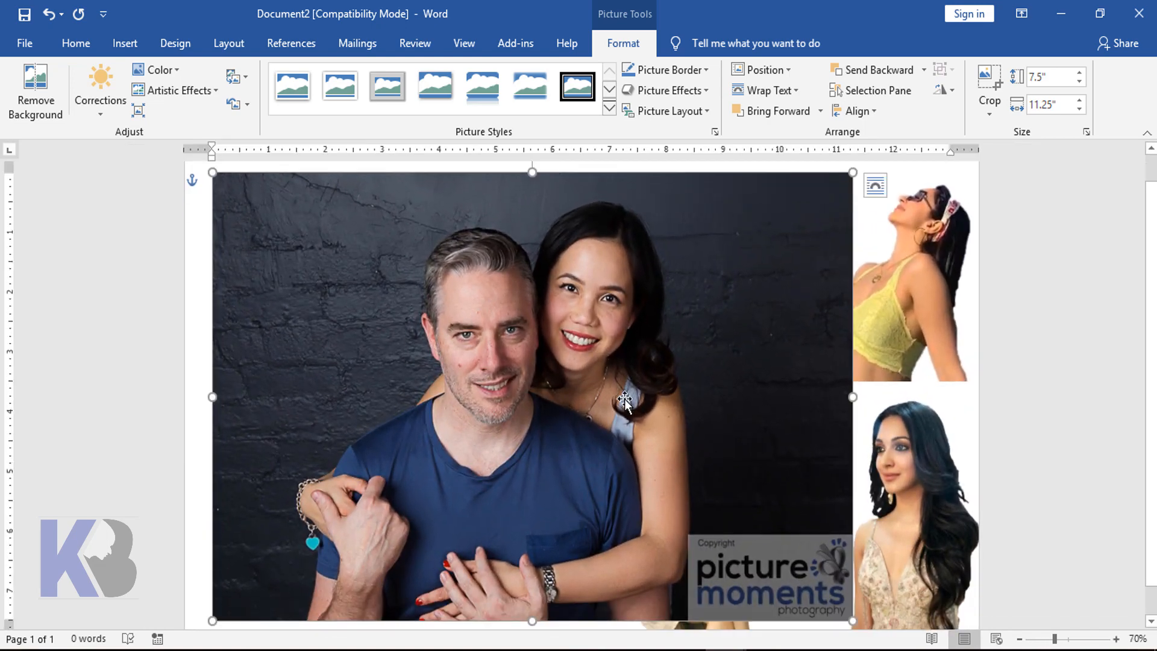
pyautogui.click(37, 84)
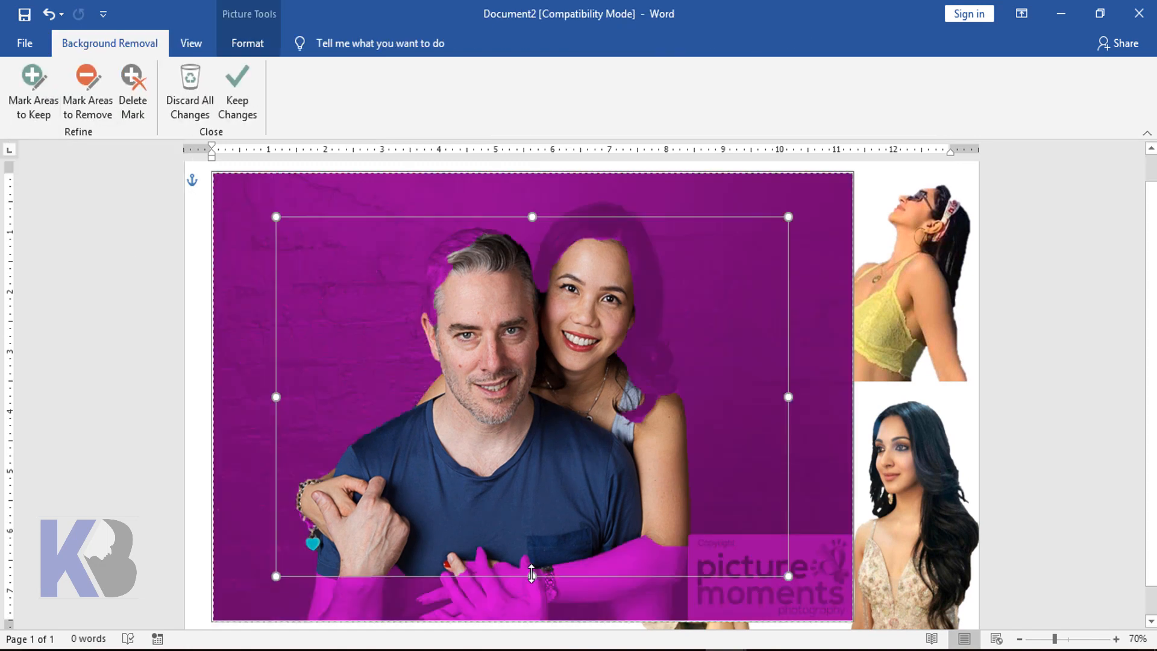
pyautogui.moveTo(531, 574); pyautogui.dragTo(529, 627)
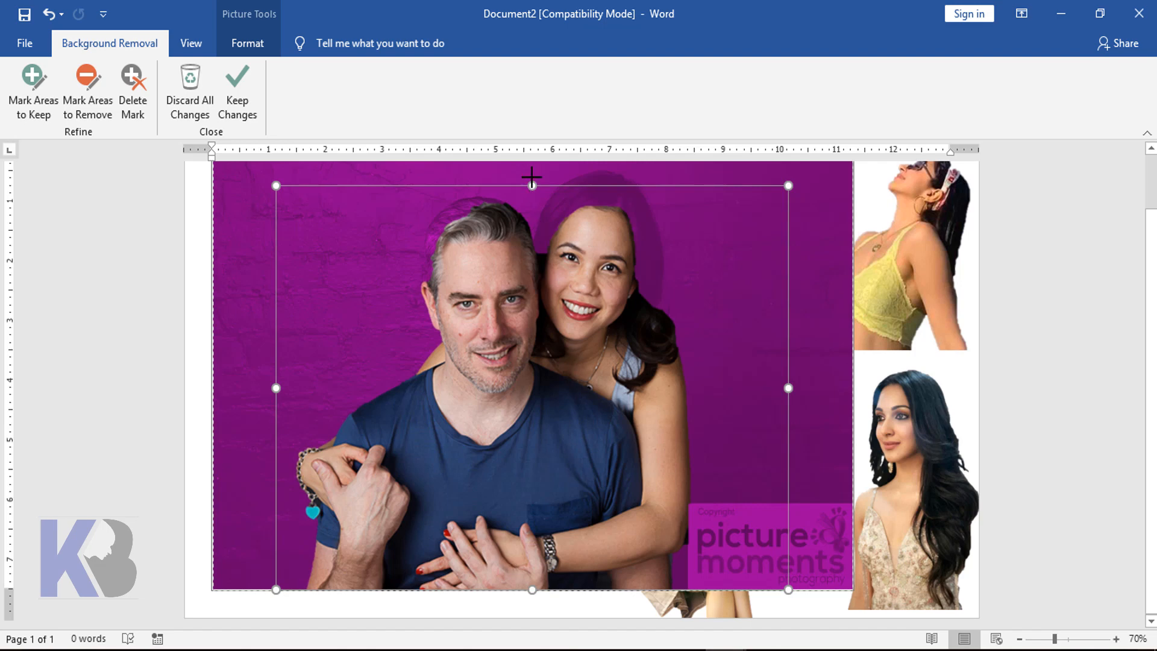
pyautogui.moveTo(531, 176); pyautogui.dragTo(530, 155)
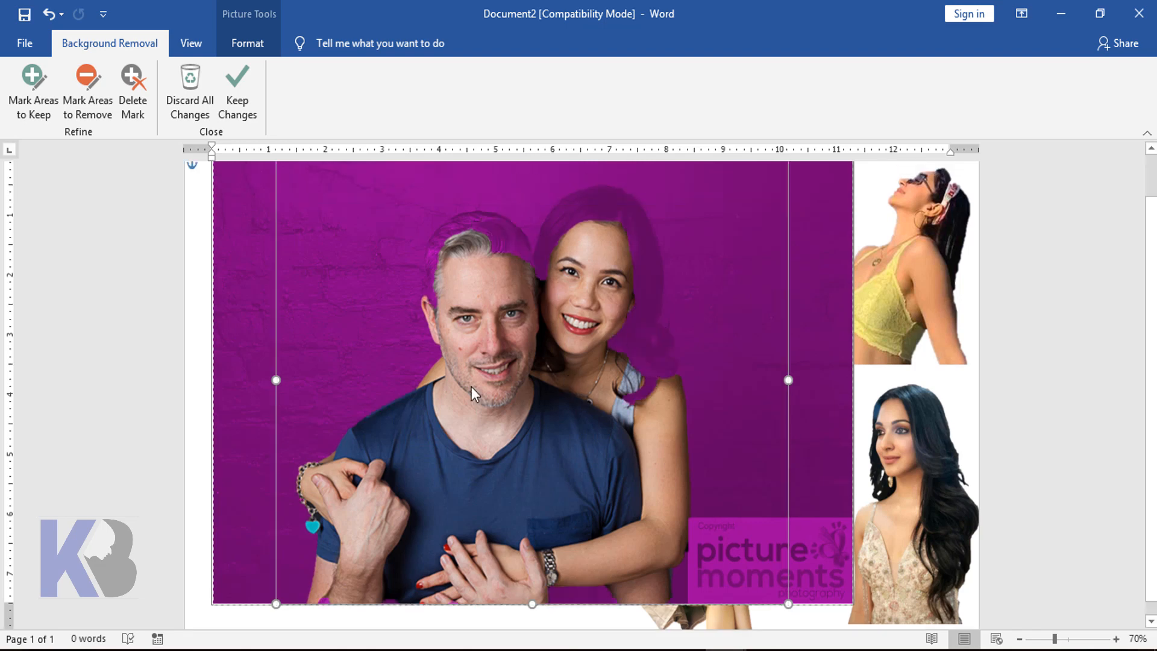
# Mark the woman's hair beside the man's head, across the crown and down the outer side as areas to keep
pyautogui.click(37, 89)
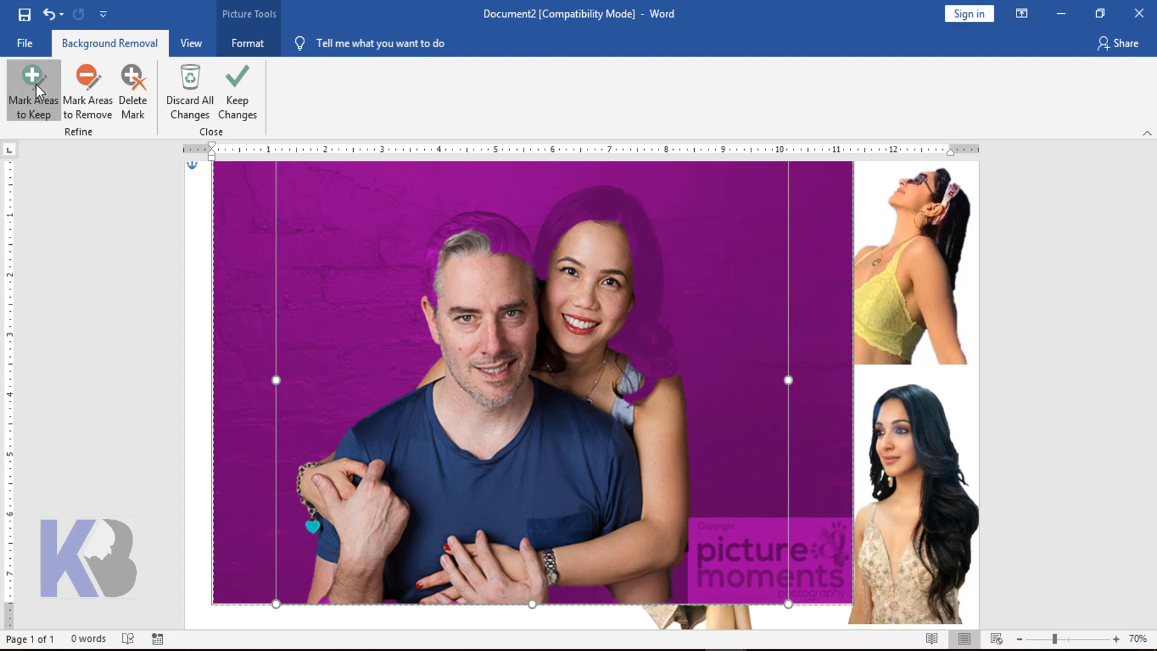
pyautogui.scroll(3, 603, 429)
pyautogui.scroll(1, 605, 422)
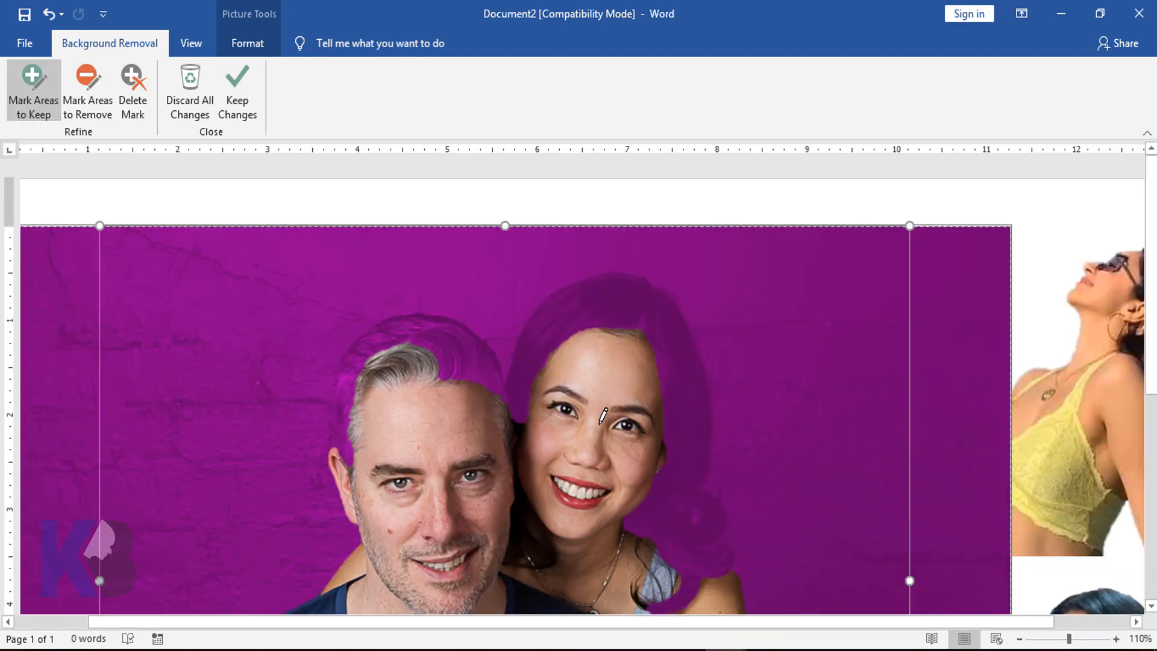
pyautogui.moveTo(516, 405); pyautogui.dragTo(555, 315)
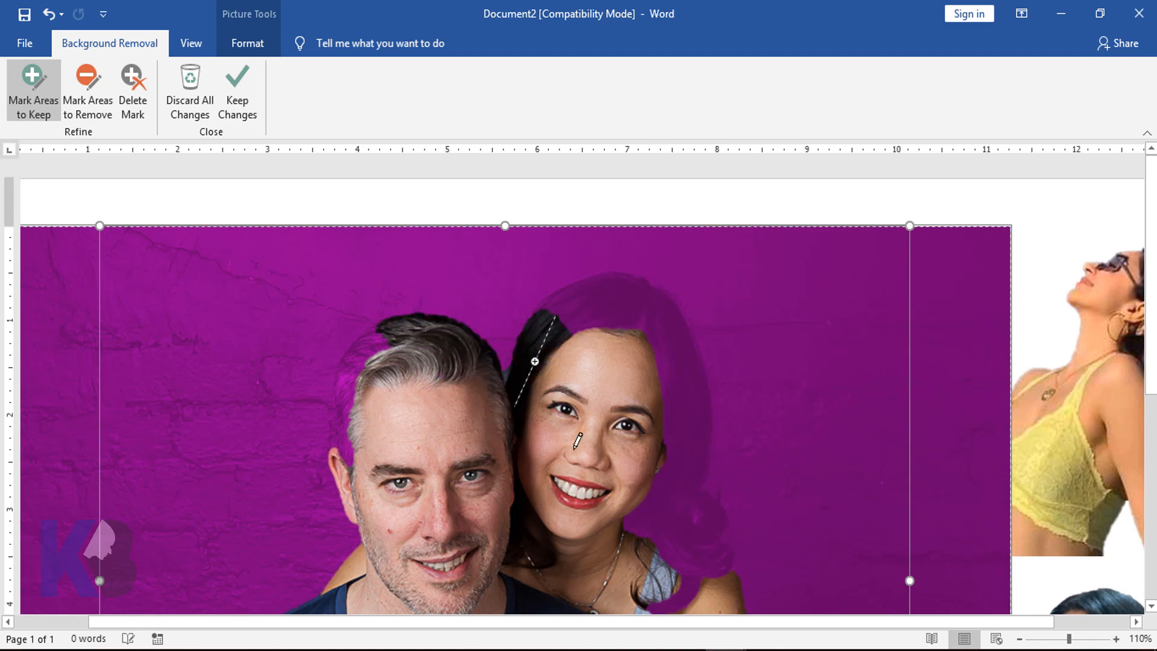
pyautogui.moveTo(636, 294); pyautogui.dragTo(657, 297)
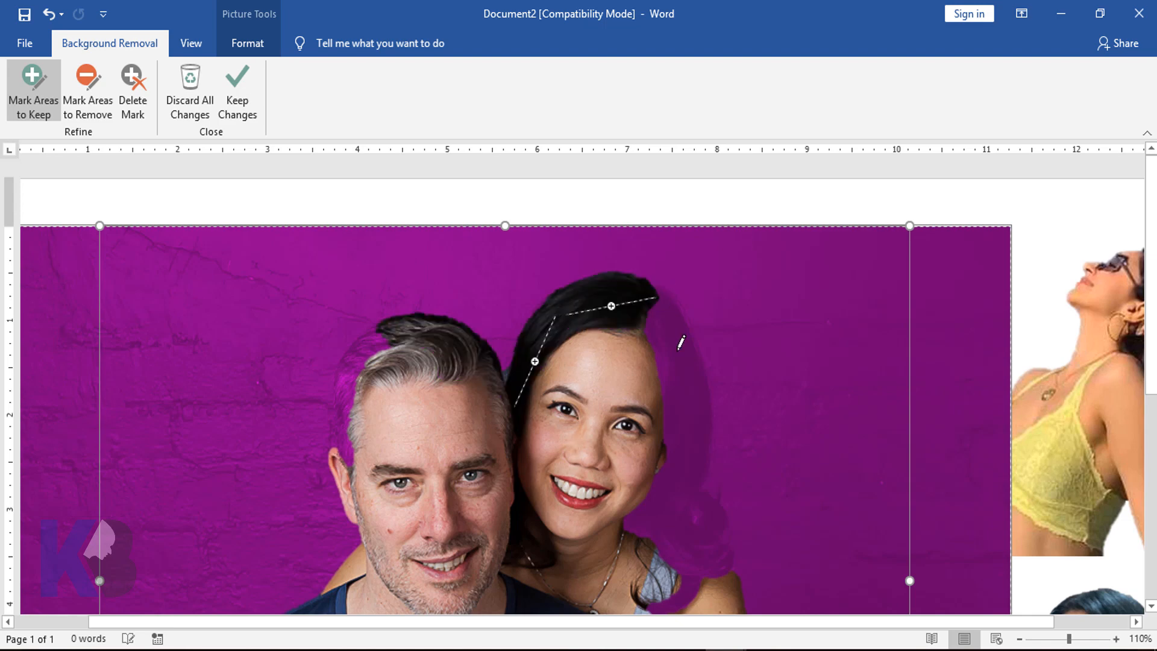
pyautogui.moveTo(669, 350); pyautogui.dragTo(682, 443)
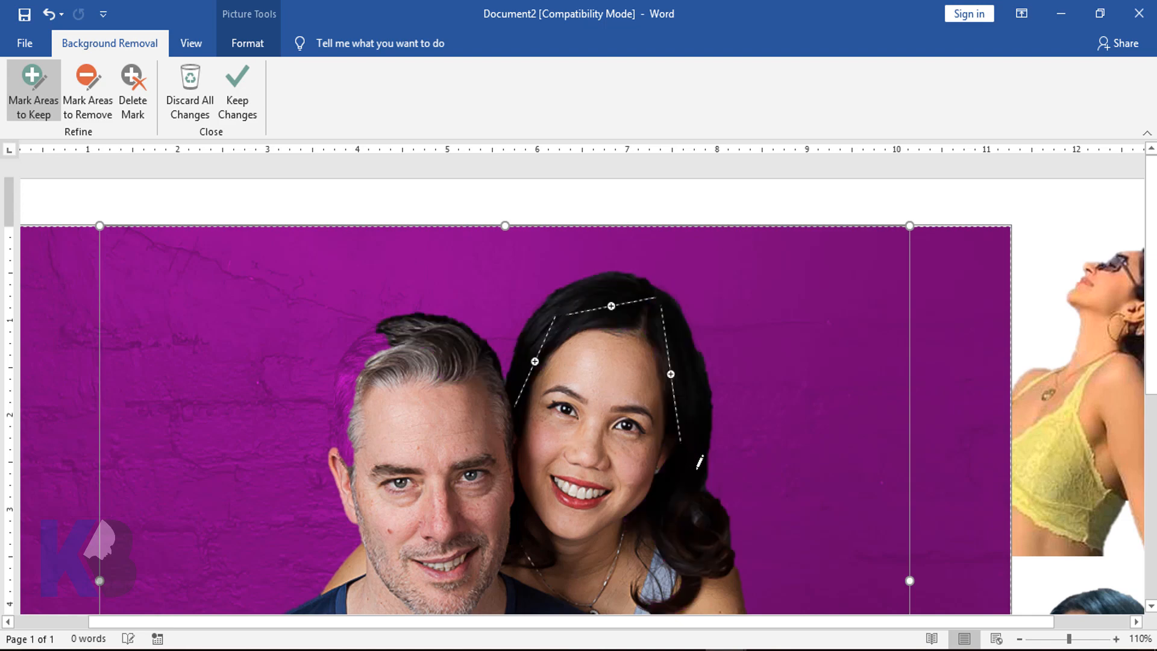
# Mark the hair along the outer side of the man's head as an area to keep and undo the stray extra mark
pyautogui.moveTo(386, 335)
pyautogui.mouseDown()
pyautogui.moveTo(336, 403)
pyautogui.moveTo(341, 457)
pyautogui.mouseUp()
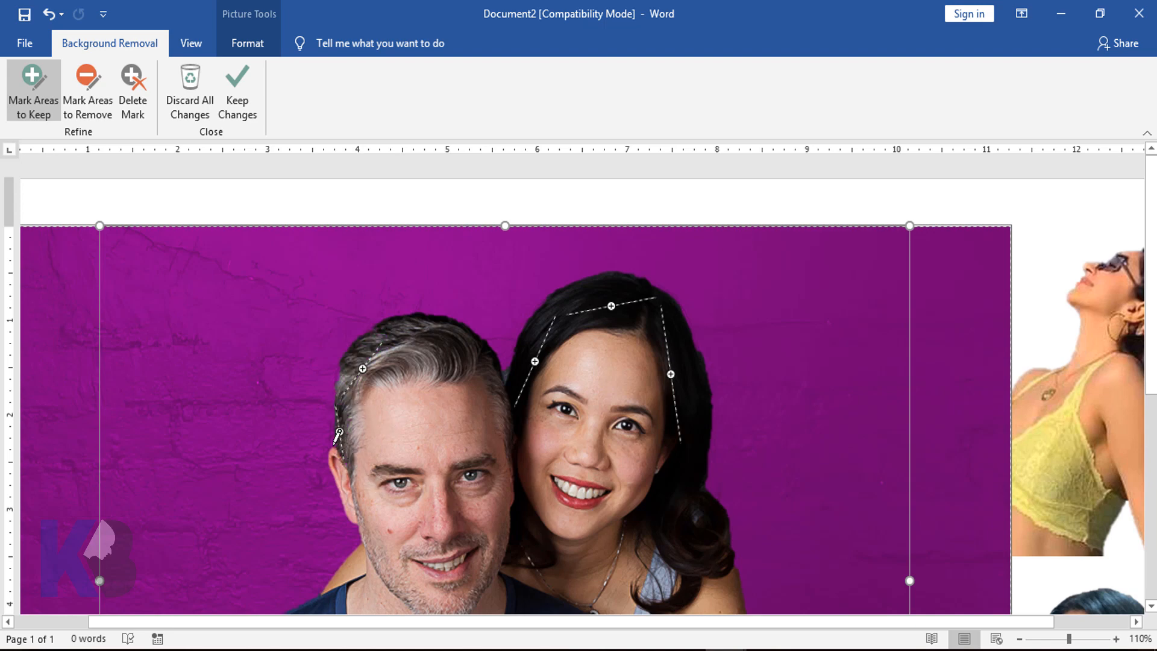
pyautogui.click(335, 437)
pyautogui.hotkey('ctrl', 'z')
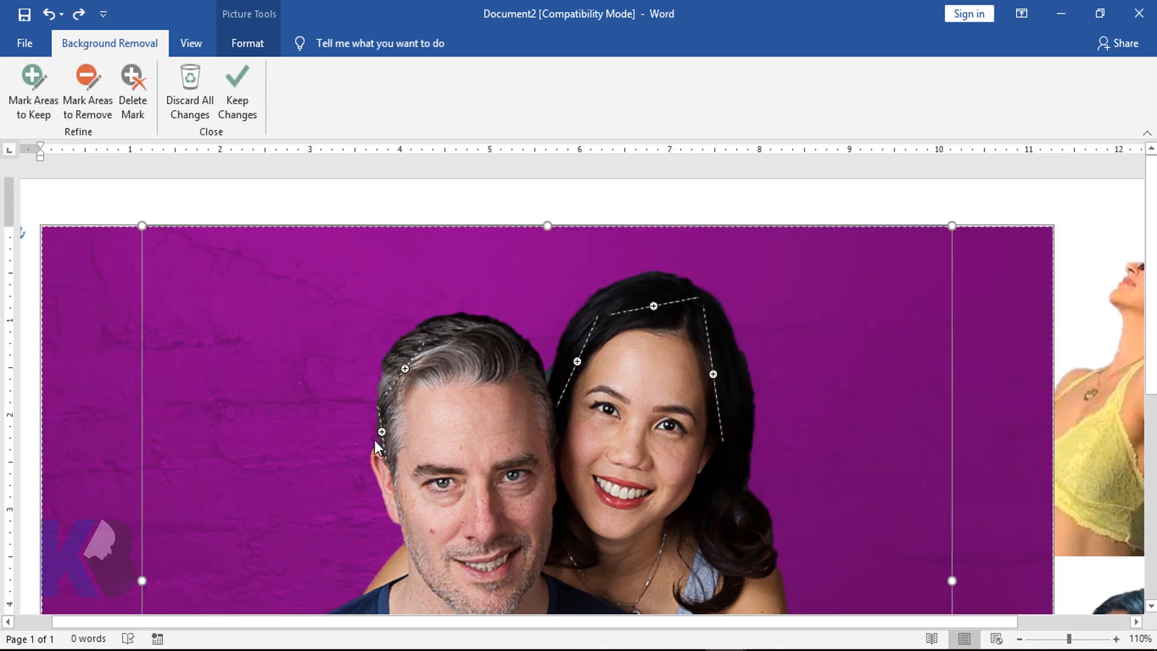
# Mark the gap between the couple's heads and the background below the woman's elbow as areas to remove
pyautogui.scroll(-3, 483, 509)
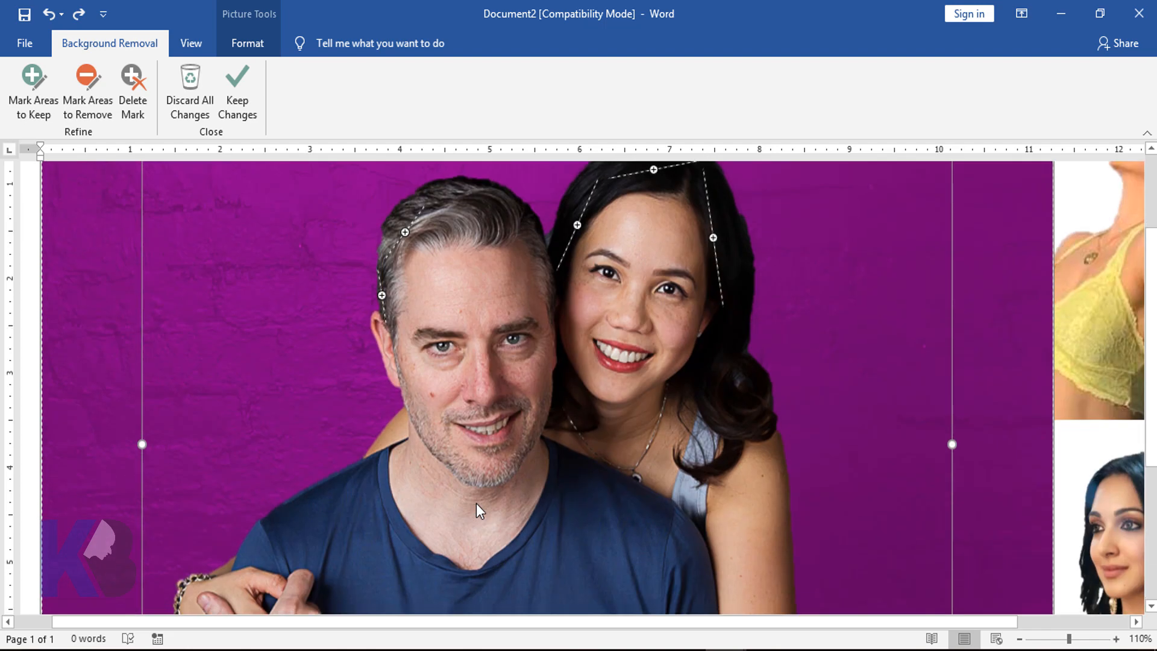
pyautogui.click(88, 90)
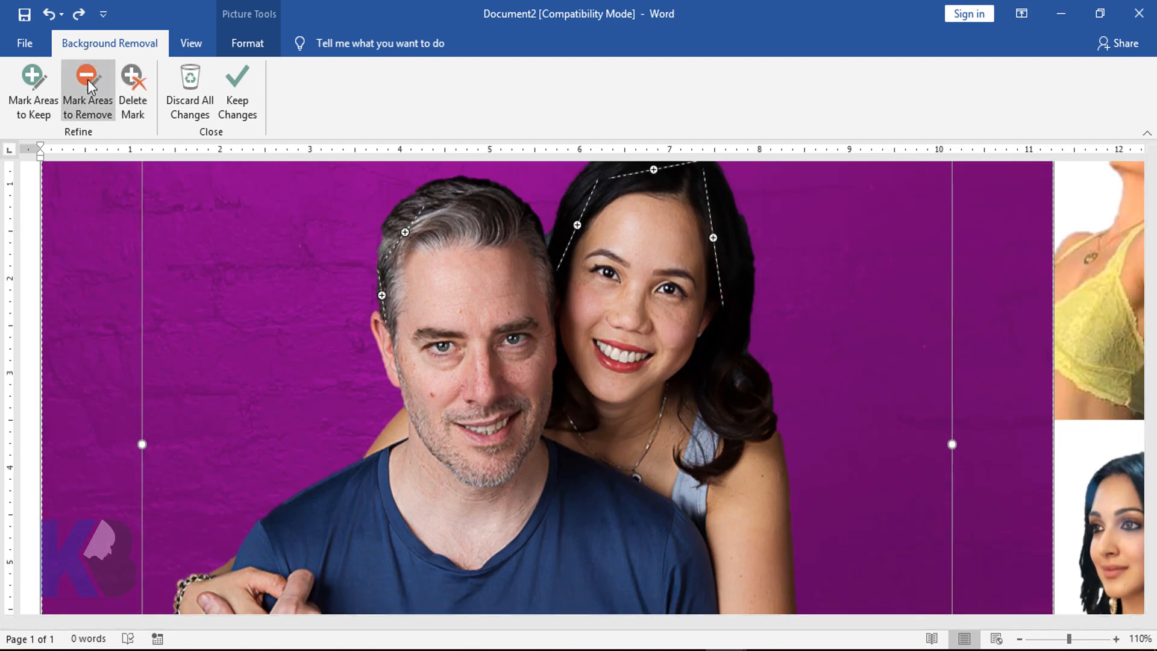
pyautogui.click(548, 236)
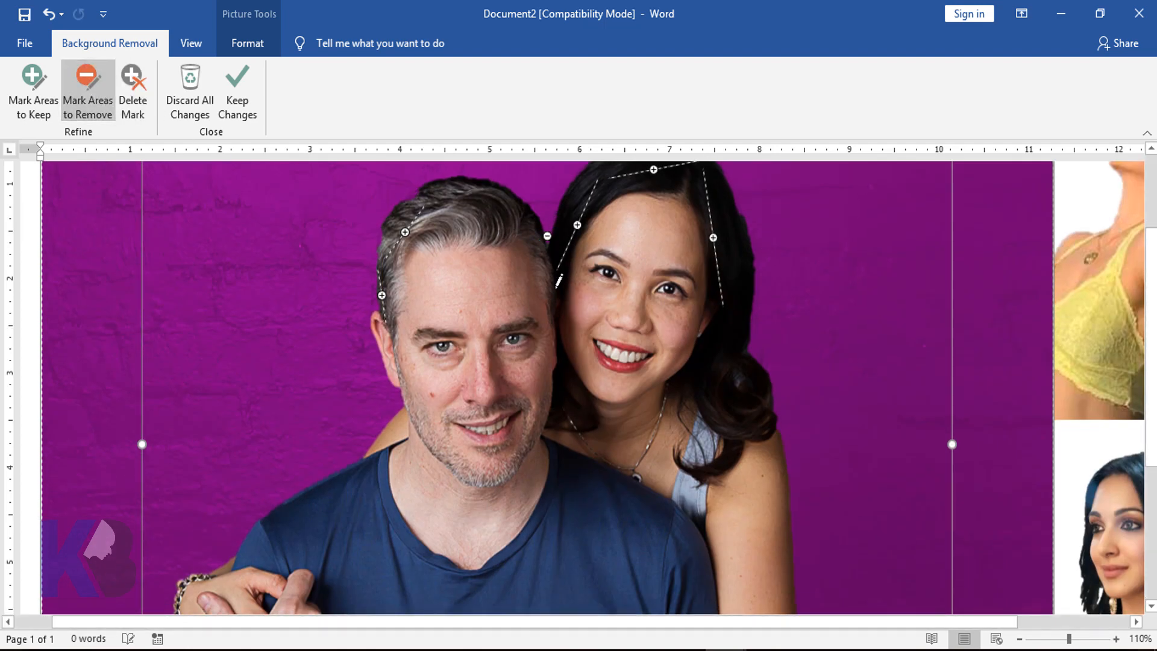
pyautogui.scroll(-4, 618, 430)
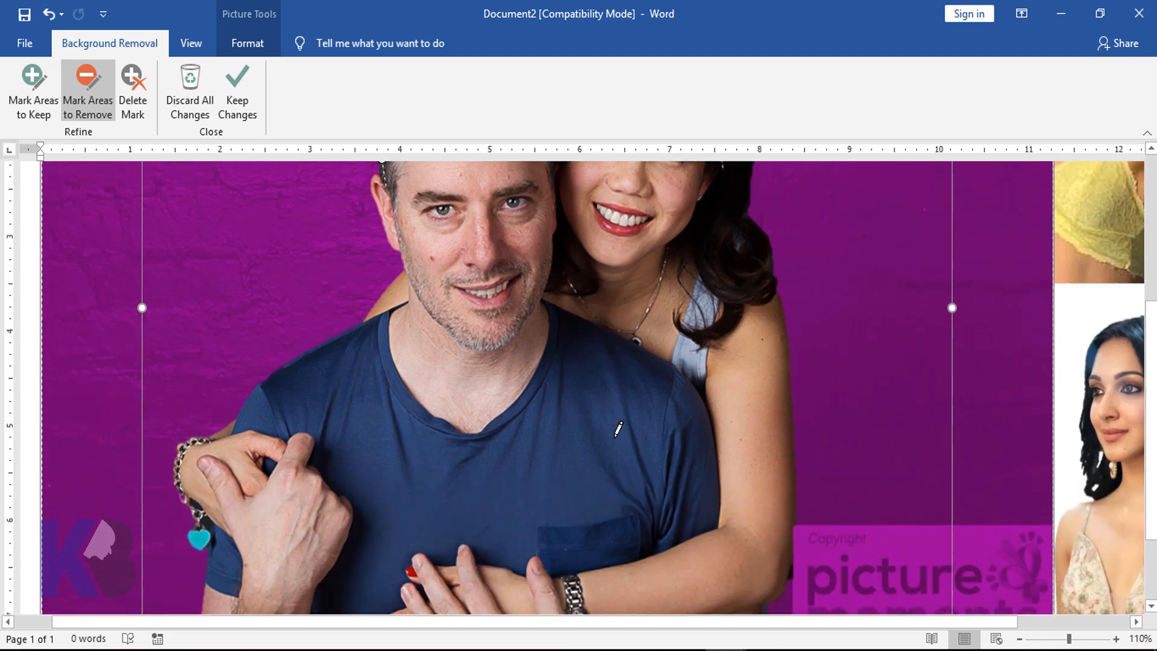
pyautogui.scroll(-1, 619, 429)
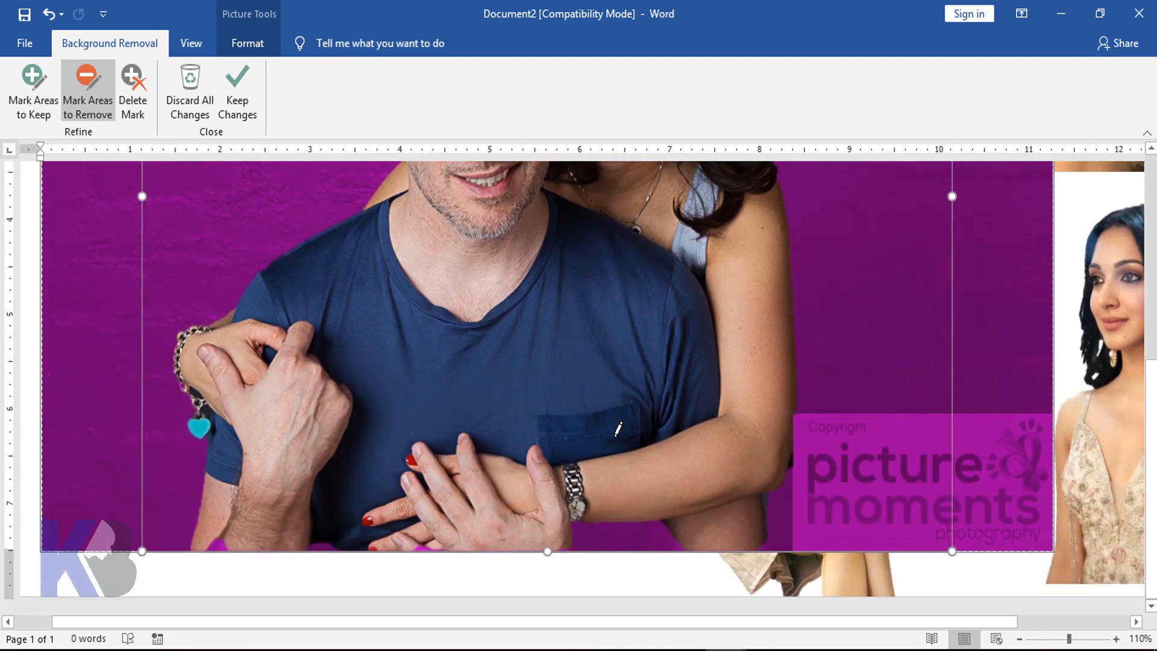
pyautogui.click(766, 506)
pyautogui.moveTo(768, 537); pyautogui.dragTo(765, 531)
# Mark the man's lower arm at the photo's bottom edge to keep, and the background at the woman's elbow and beneath her forearm to remove
pyautogui.click(34, 93)
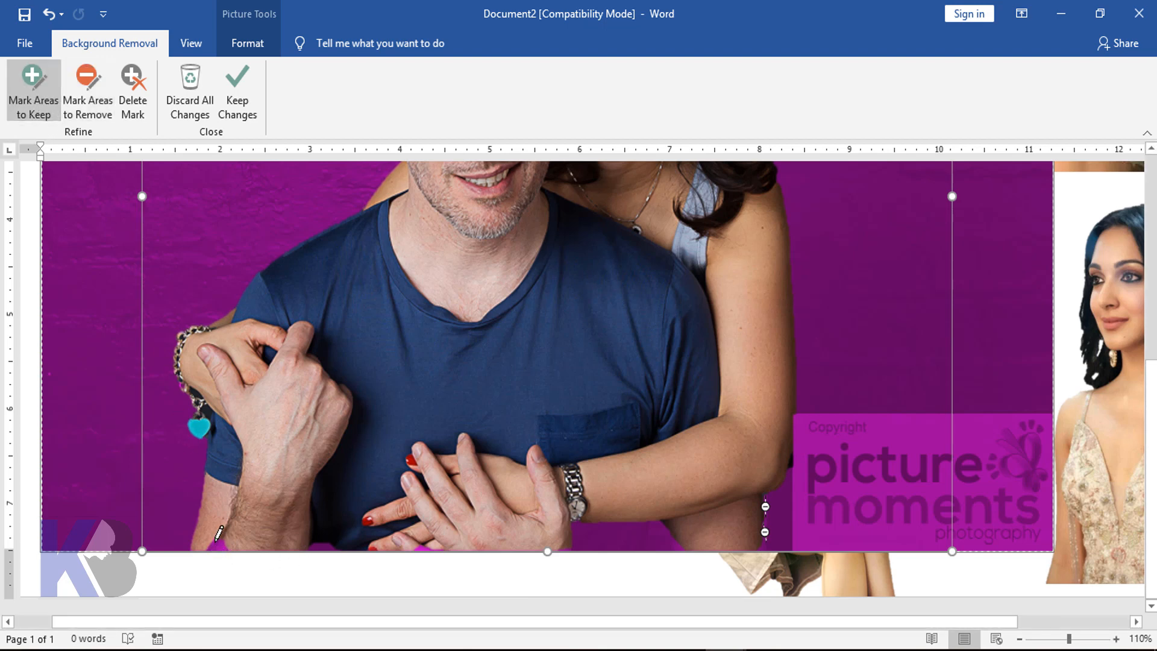
pyautogui.click(213, 544)
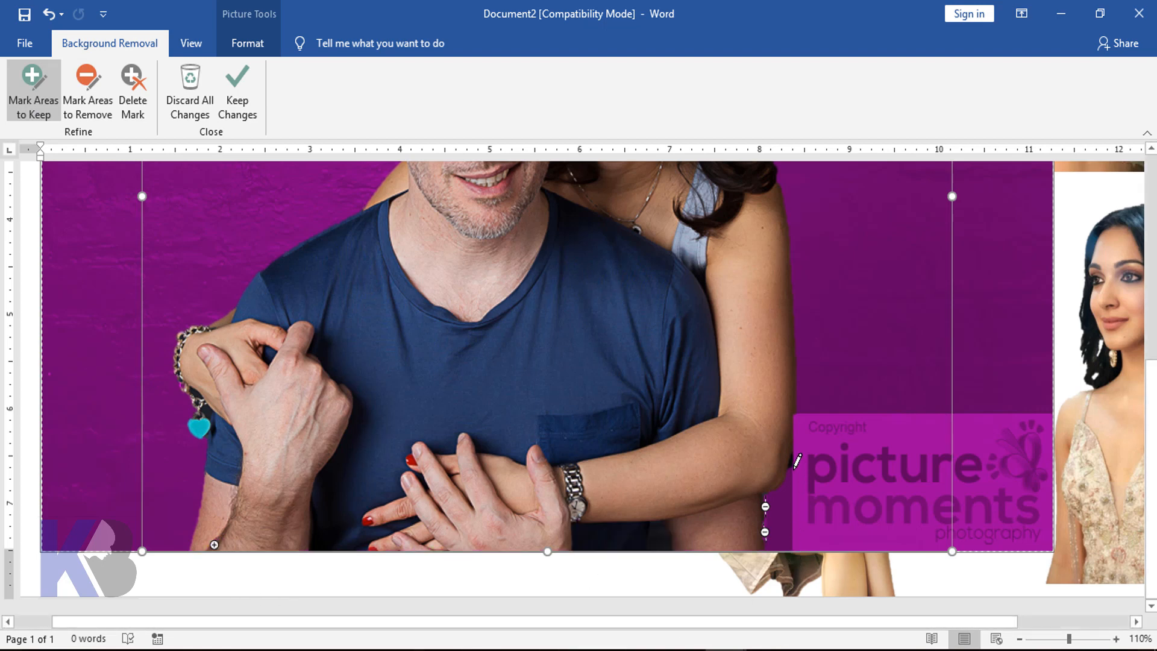
pyautogui.click(88, 90)
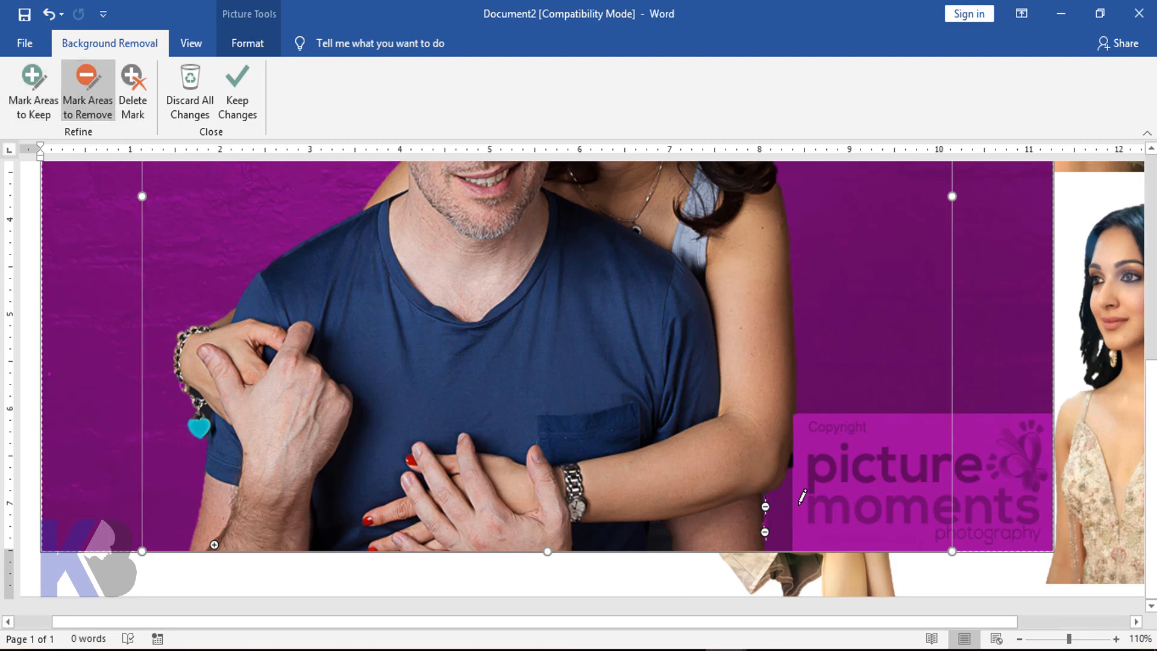
pyautogui.click(791, 464)
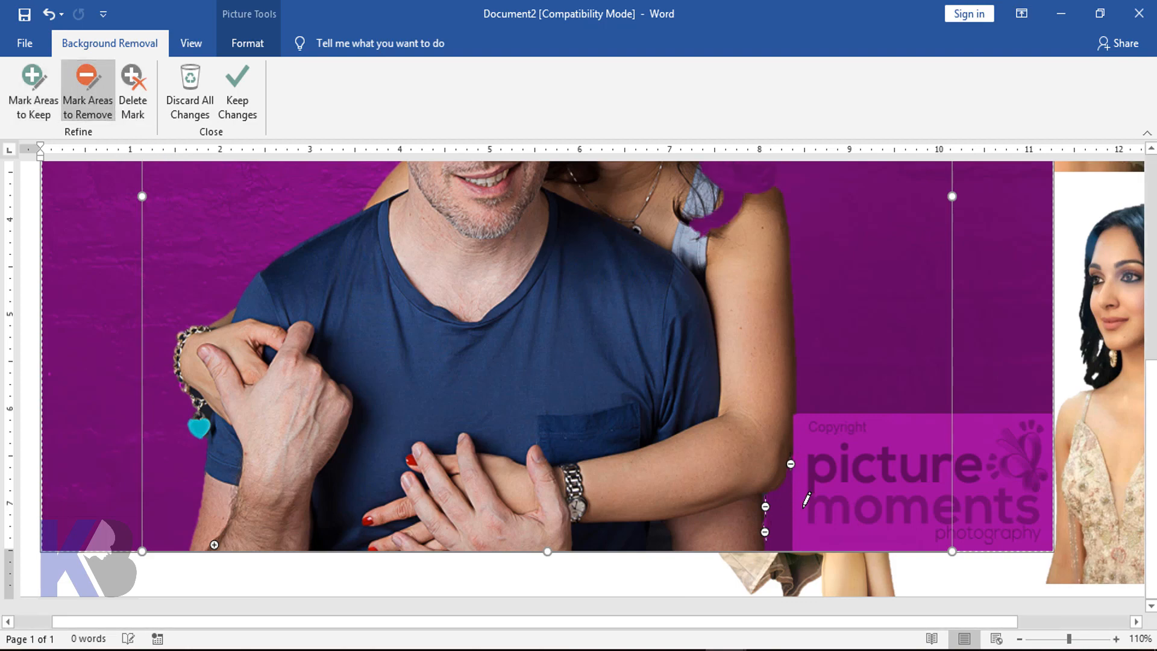
pyautogui.scroll(5, 810, 513)
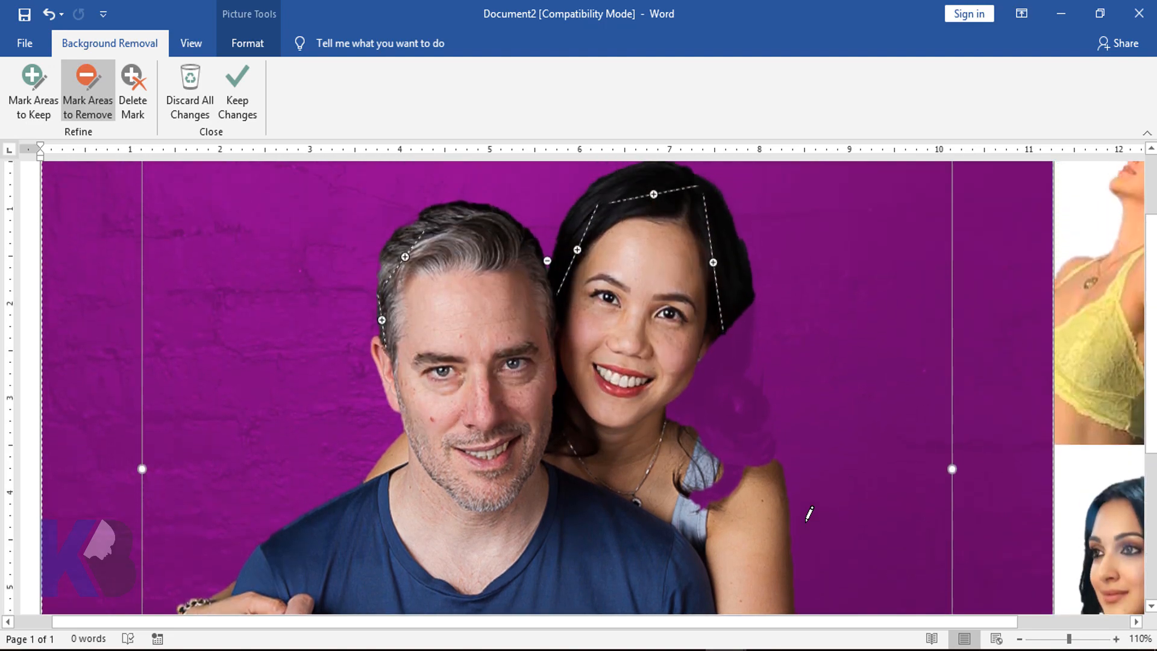
pyautogui.scroll(-5, 808, 516)
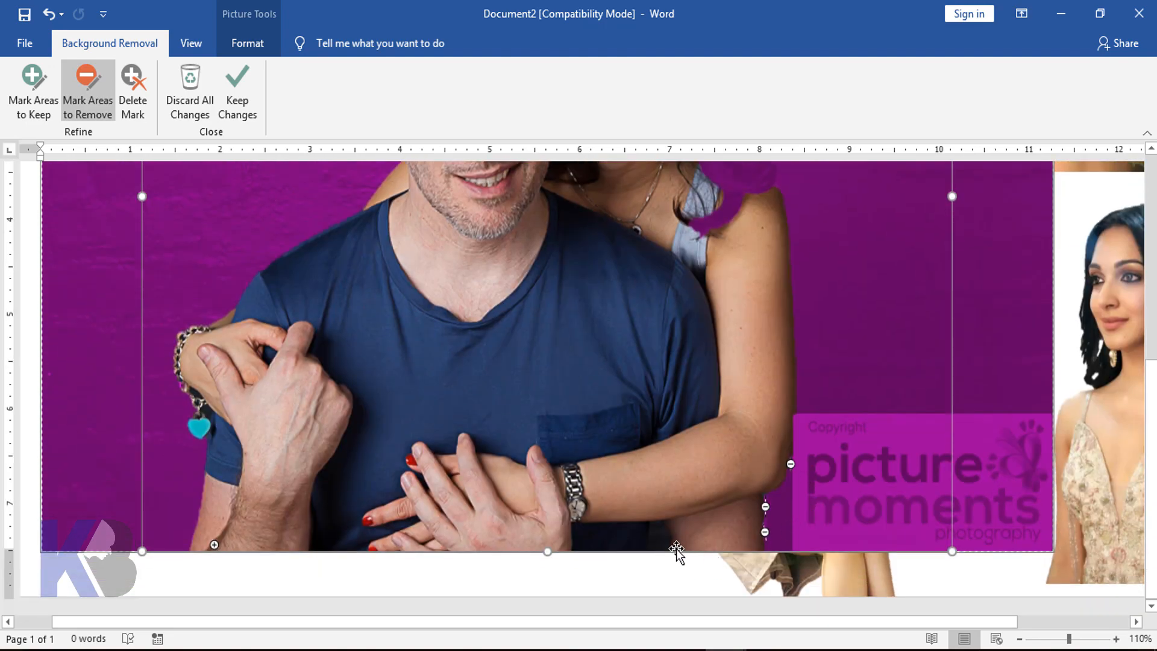
pyautogui.moveTo(655, 522); pyautogui.dragTo(654, 549)
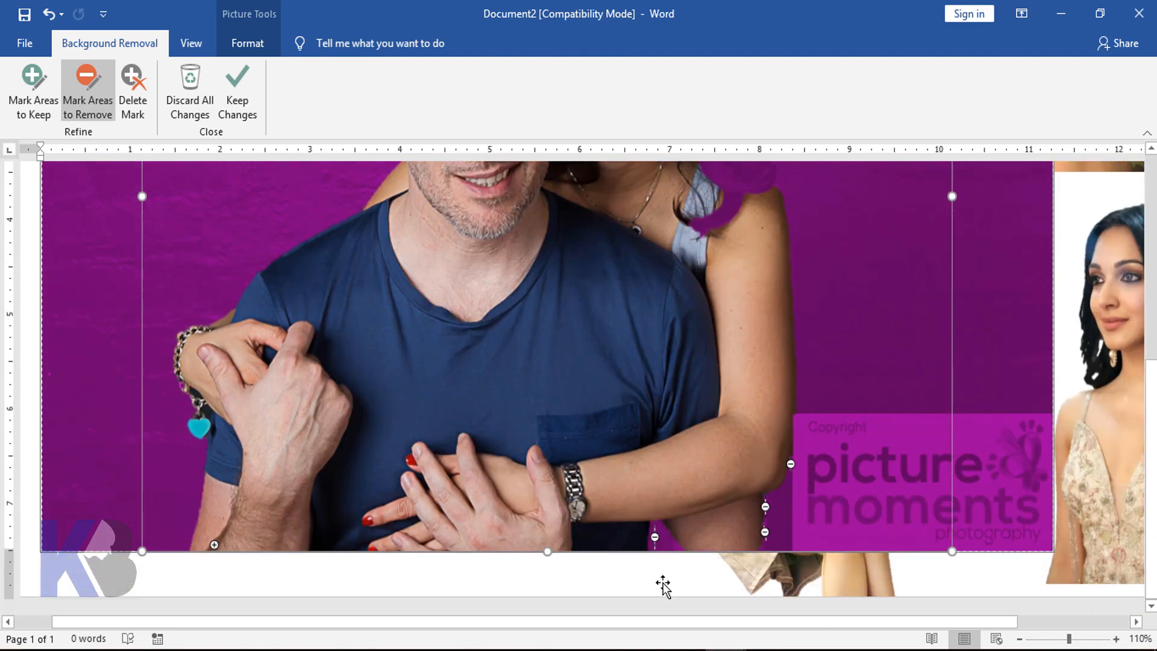
# Mark the woman's curls above her shoulder as an area to keep, and apply the background removal to the couple's photo
pyautogui.scroll(5, 823, 516)
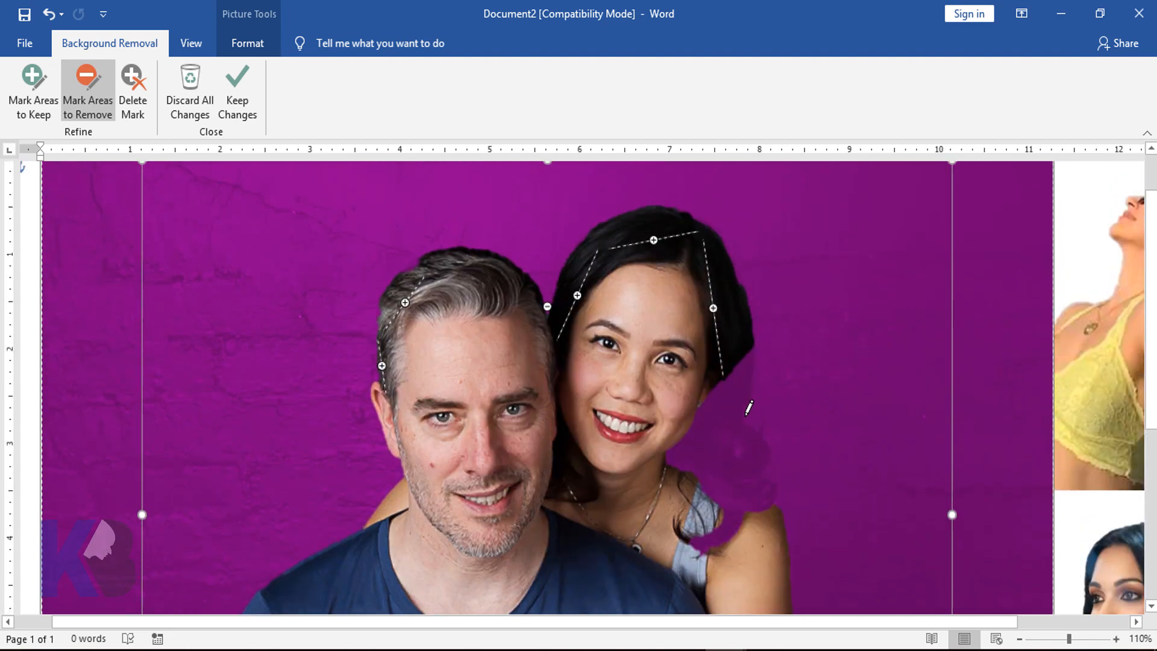
pyautogui.click(33, 90)
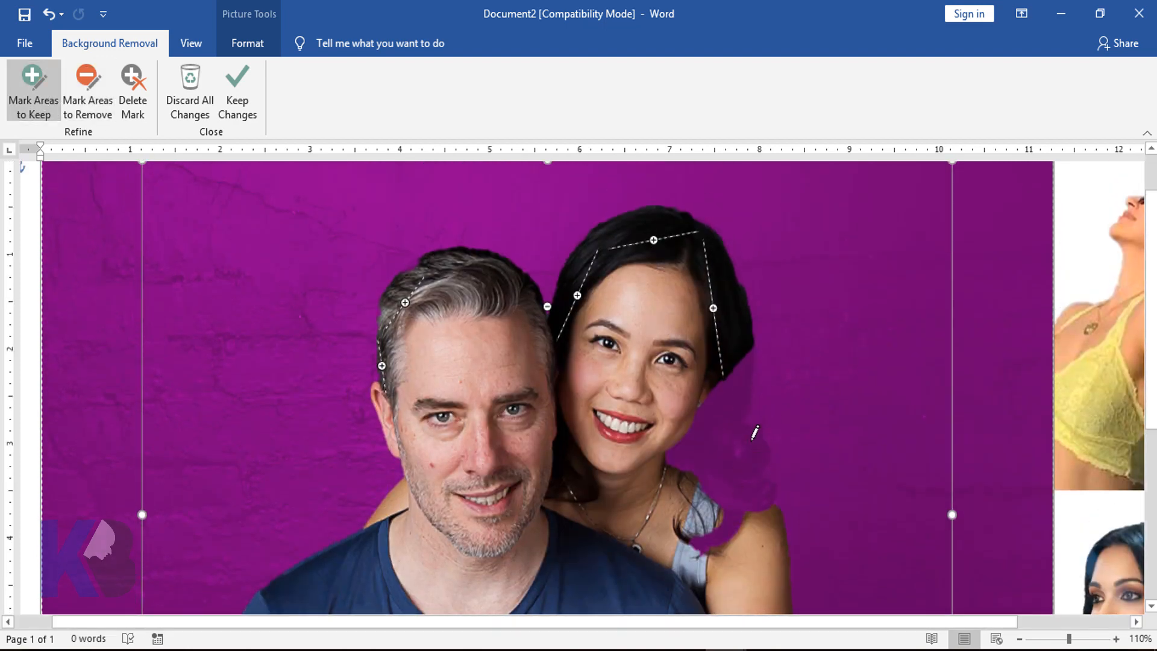
pyautogui.moveTo(733, 363); pyautogui.dragTo(720, 445)
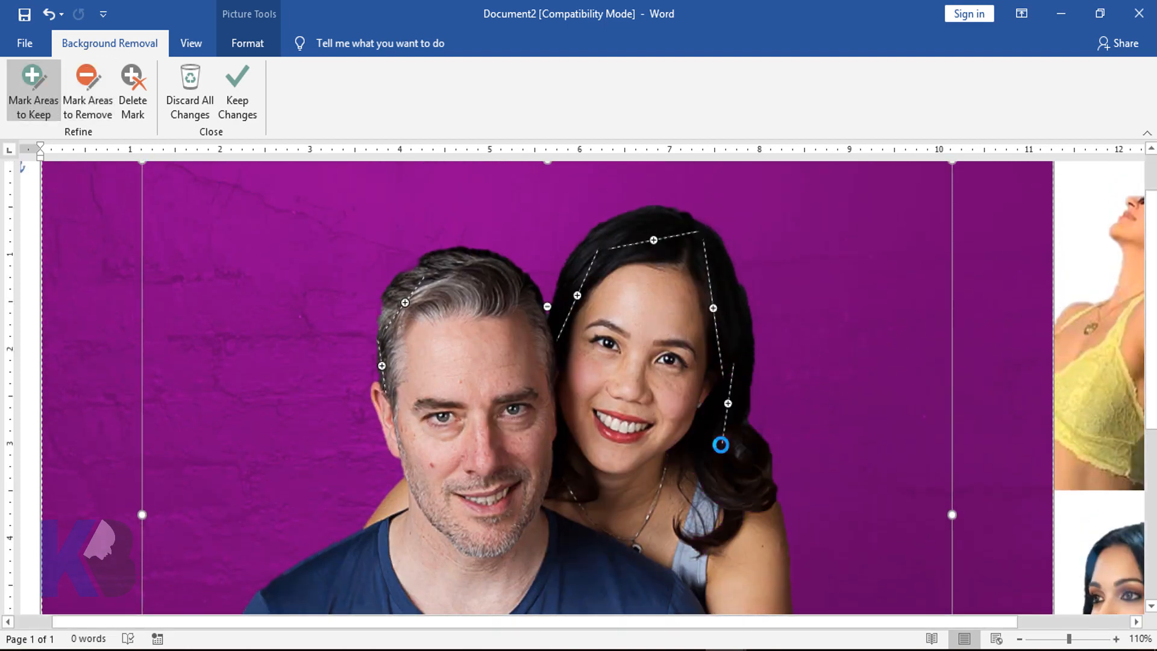
pyautogui.scroll(-8, 720, 445)
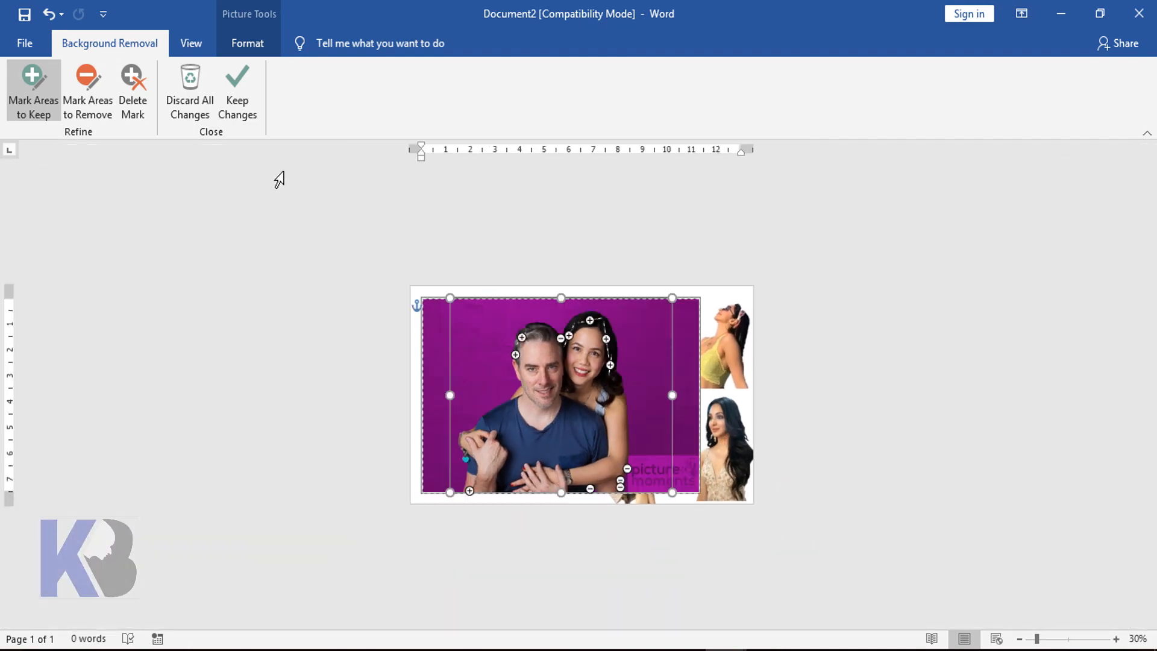
pyautogui.click(248, 90)
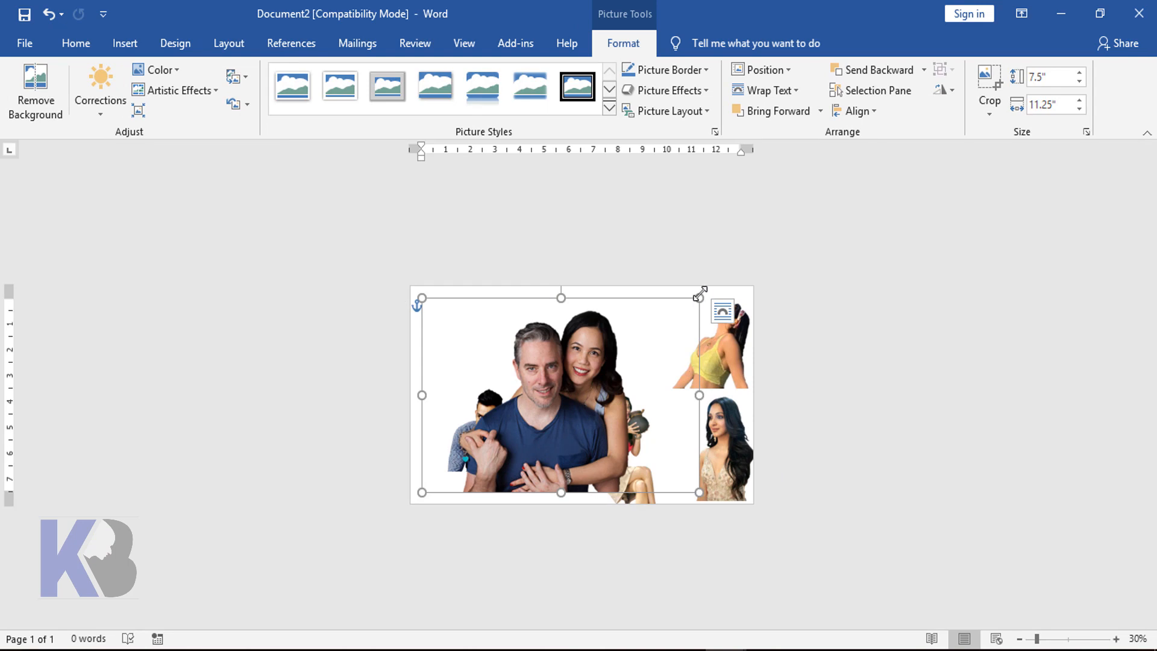
# Shrink the couple's cut-out to about 4.4" high by 6.6" wide and place it at the page's upper edge beside the woman in yellow
pyautogui.moveTo(696, 298); pyautogui.dragTo(618, 355)
pyautogui.moveTo(550, 414); pyautogui.dragTo(642, 326)
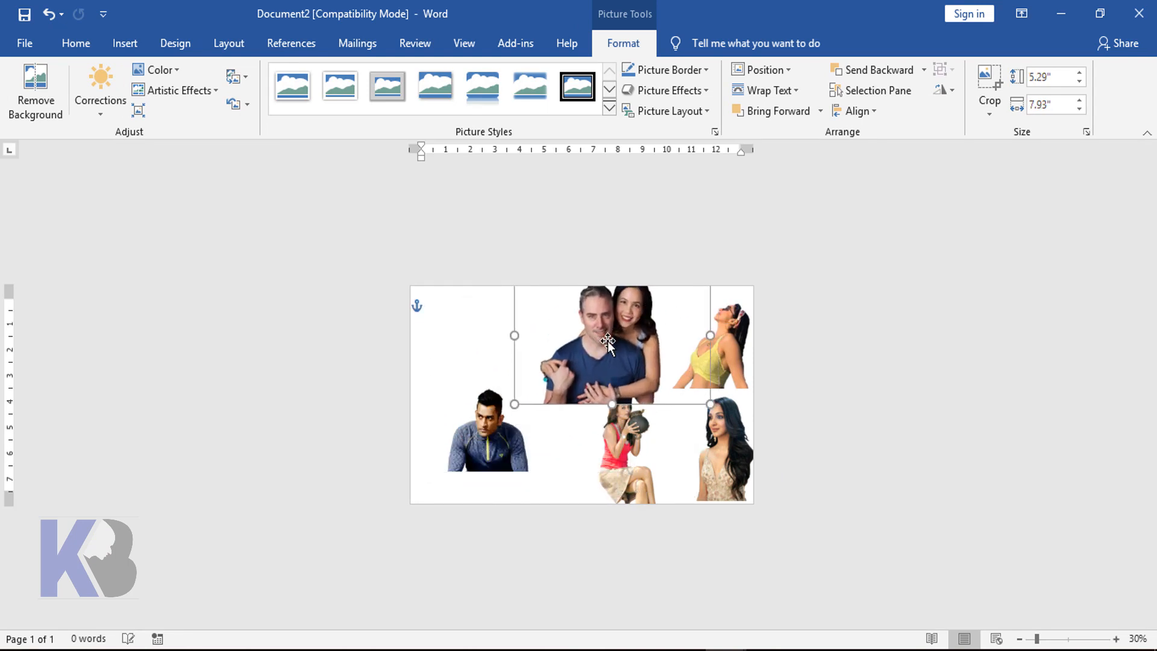
pyautogui.scroll(6, 651, 429)
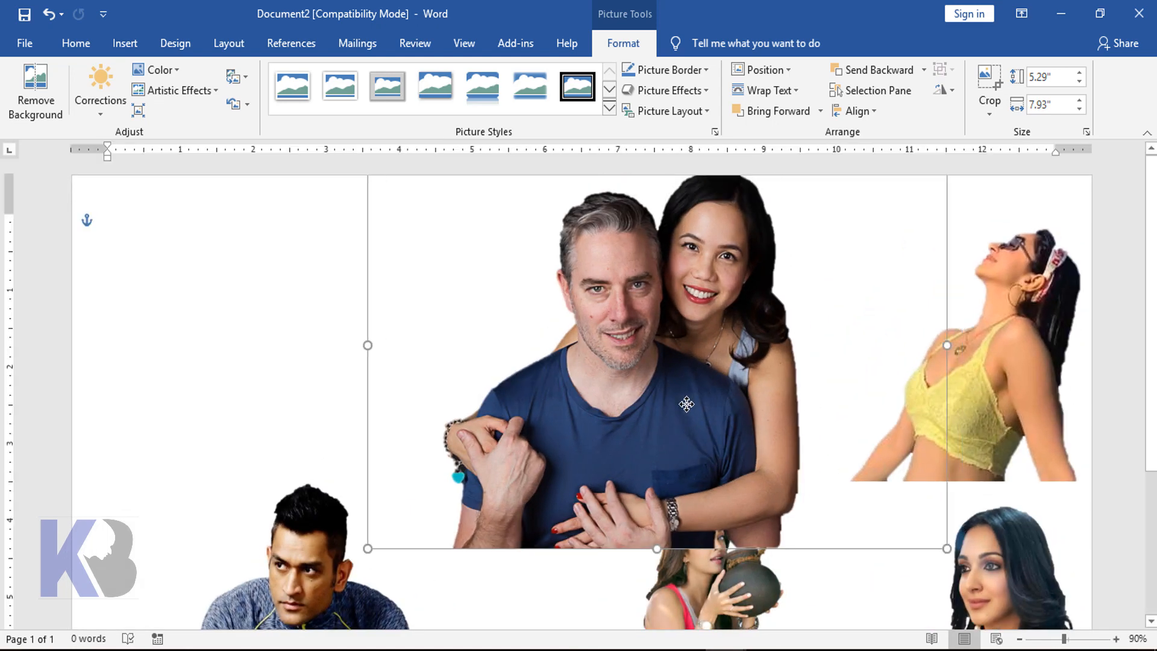
pyautogui.moveTo(917, 177); pyautogui.dragTo(821, 243)
pyautogui.moveTo(590, 455); pyautogui.dragTo(725, 363)
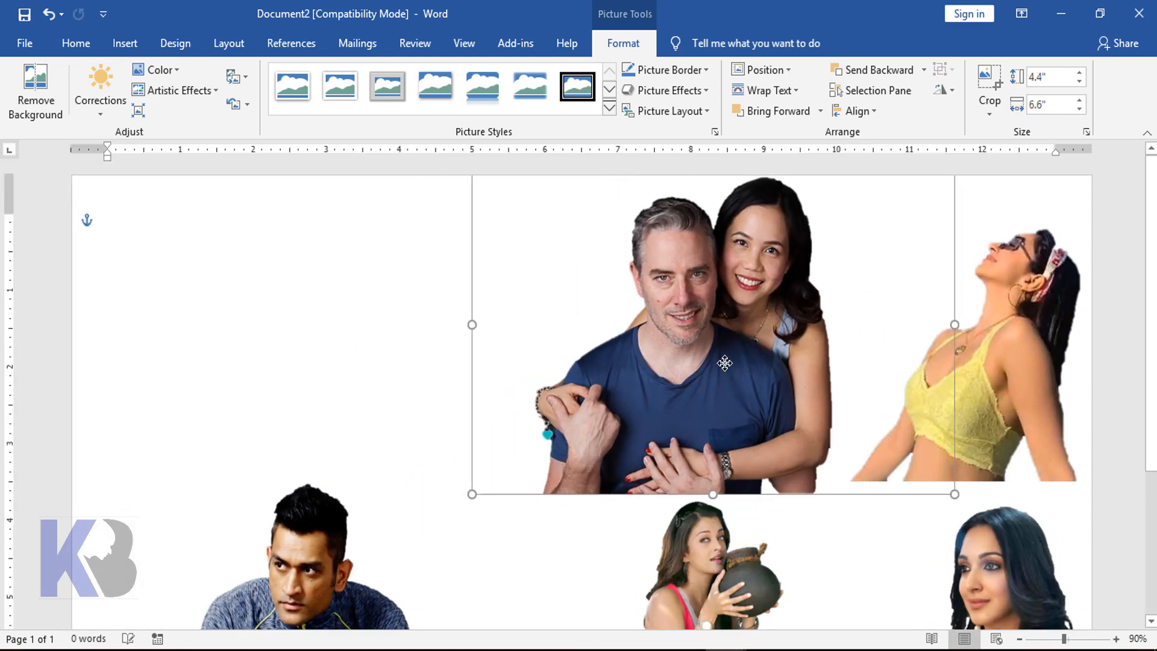
pyautogui.click(324, 348)
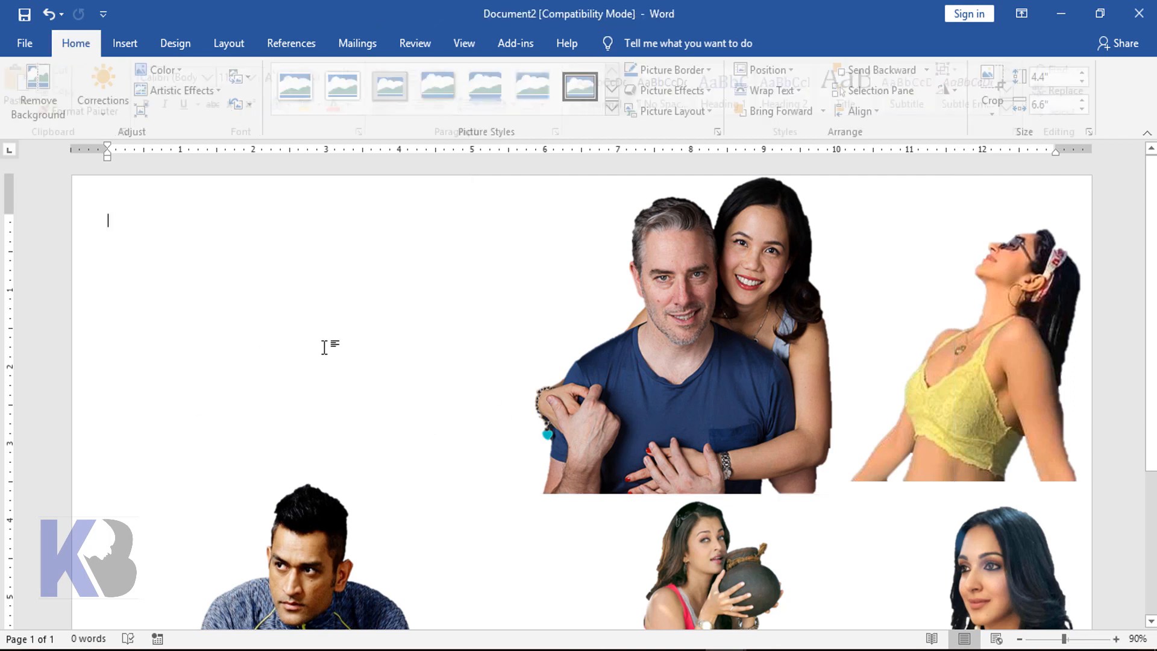
# Insert the picture Rakul-Preet-Singh-featured into the document and set its text wrapping to In Front of Text
pyautogui.scroll(-1, 323, 348)
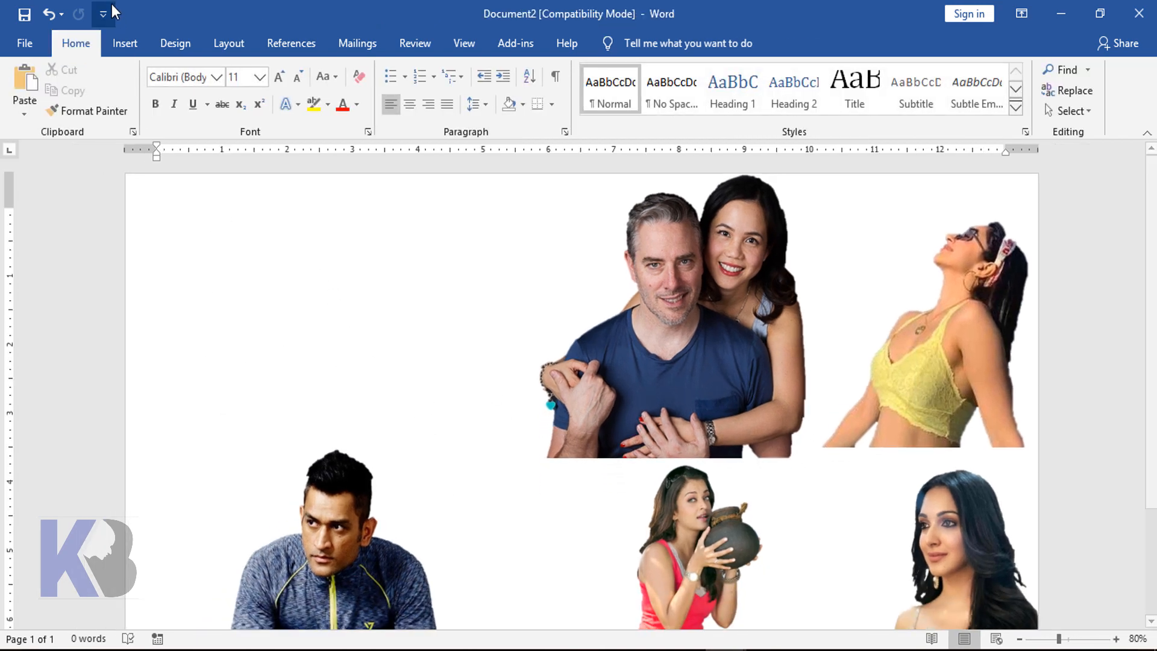
pyautogui.click(125, 43)
pyautogui.click(181, 71)
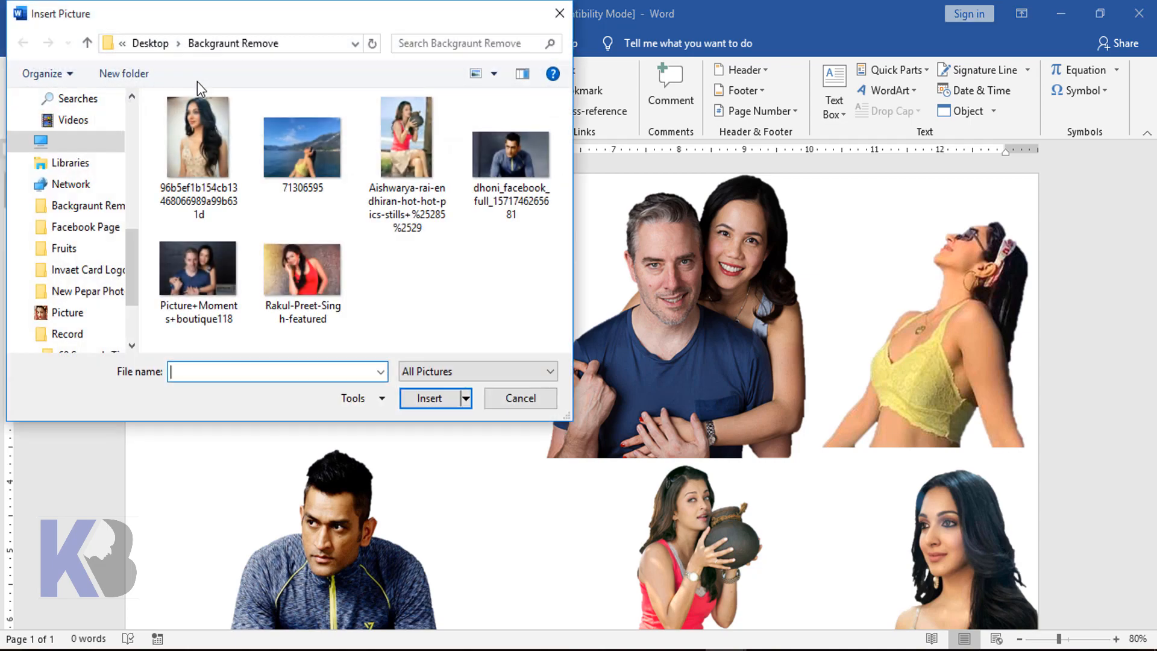
pyautogui.click(327, 270)
pyautogui.click(429, 399)
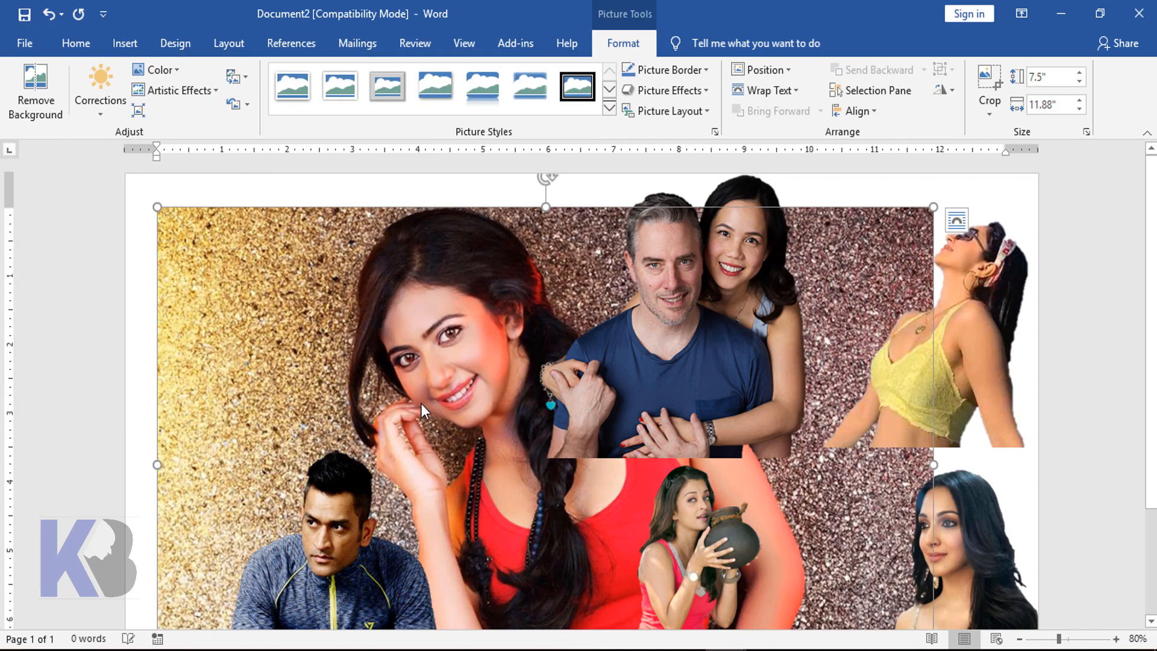
pyautogui.click(784, 91)
pyautogui.click(796, 243)
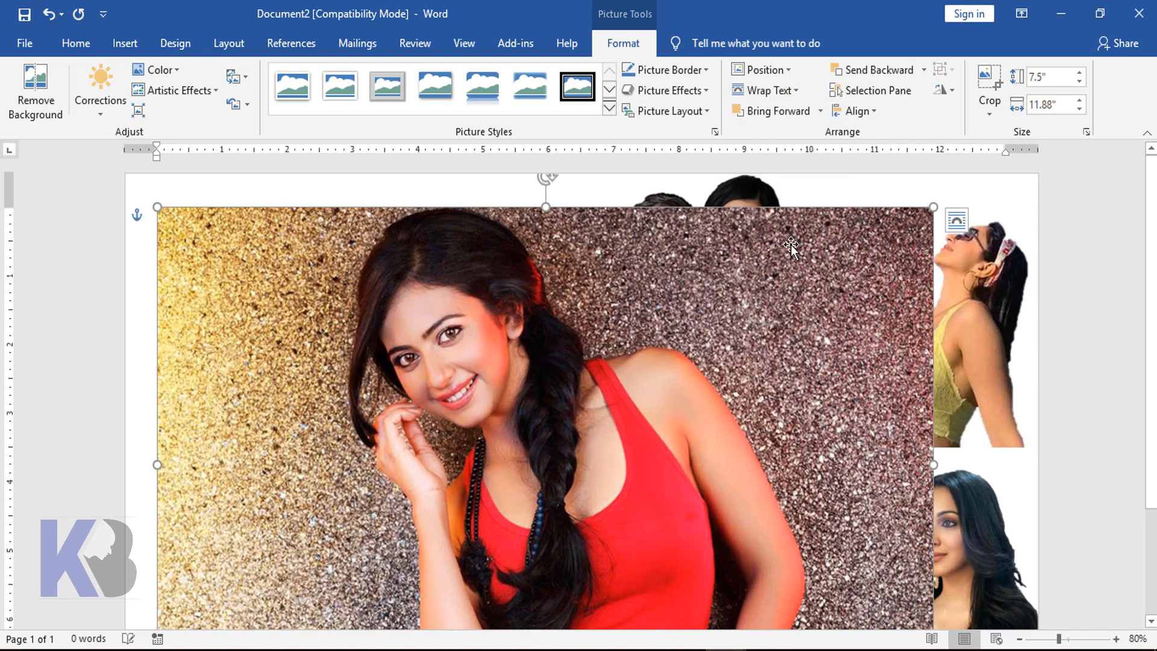
# Start background removal on the photo of the woman in red and extend the selection area to its upper and lower edges
pyautogui.keyDown('ctrl'); pyautogui.scroll(-4, 605, 299); pyautogui.keyUp('ctrl')
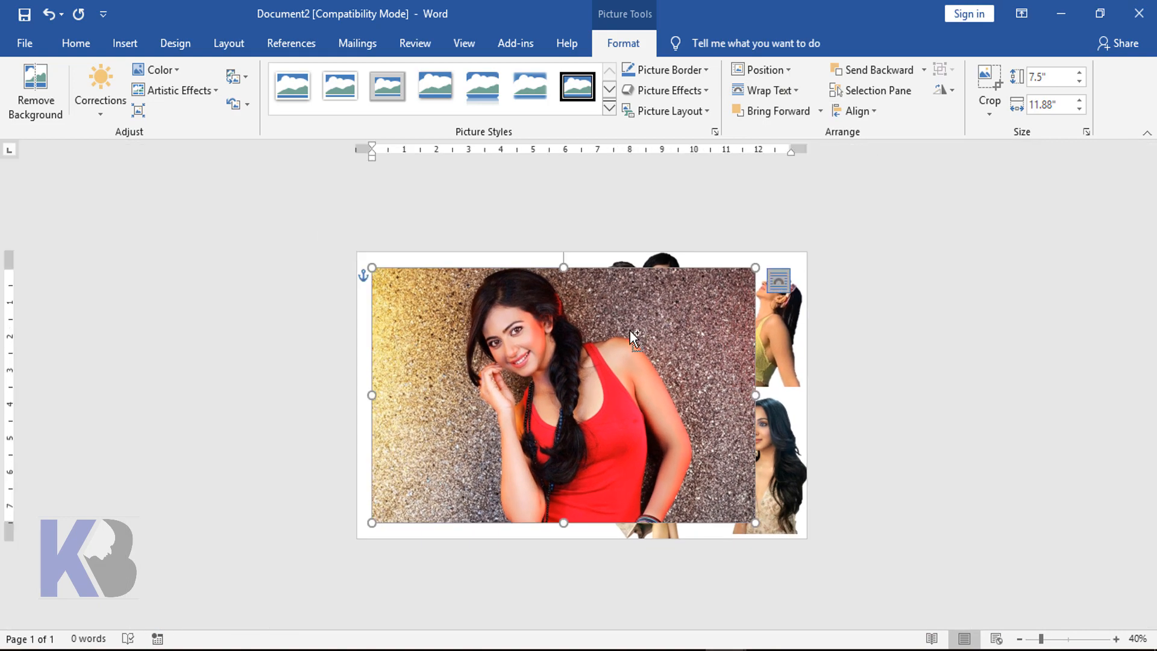
pyautogui.keyDown('ctrl'); pyautogui.scroll(2, 630, 330); pyautogui.keyUp('ctrl')
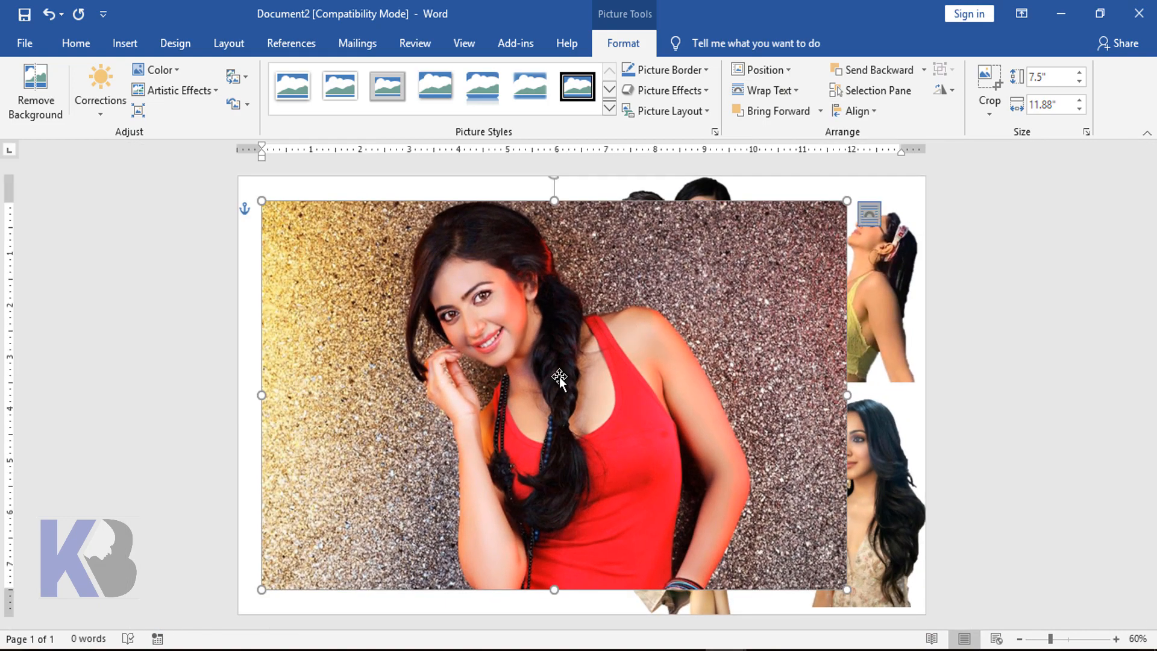
pyautogui.click(38, 91)
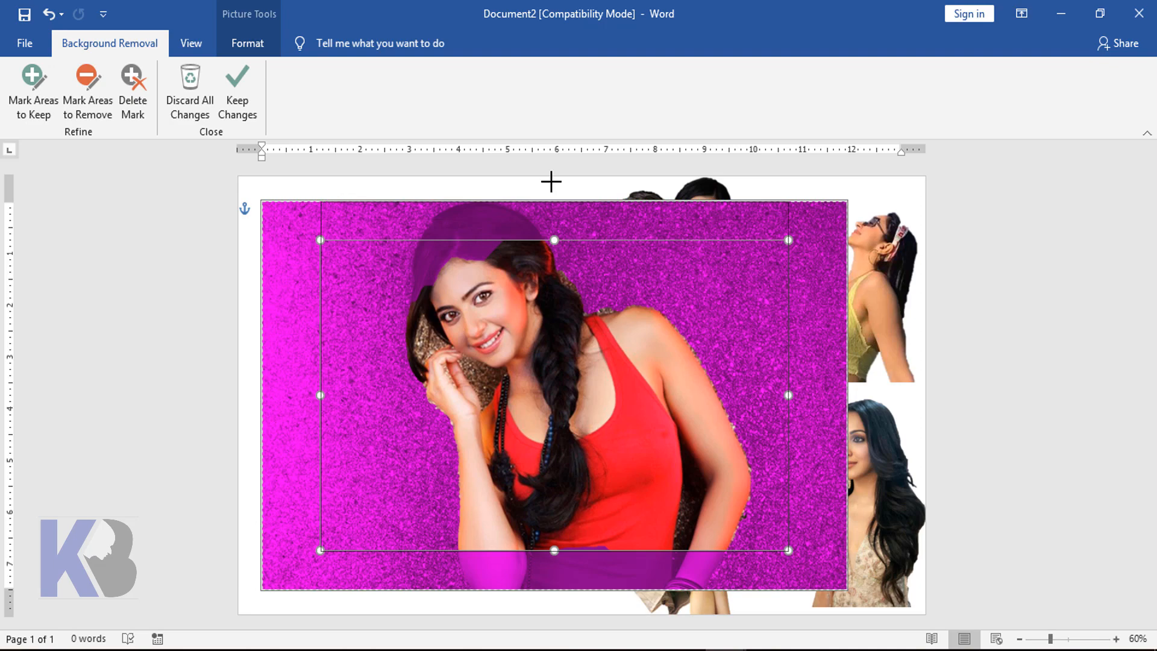
pyautogui.moveTo(550, 181); pyautogui.dragTo(551, 181)
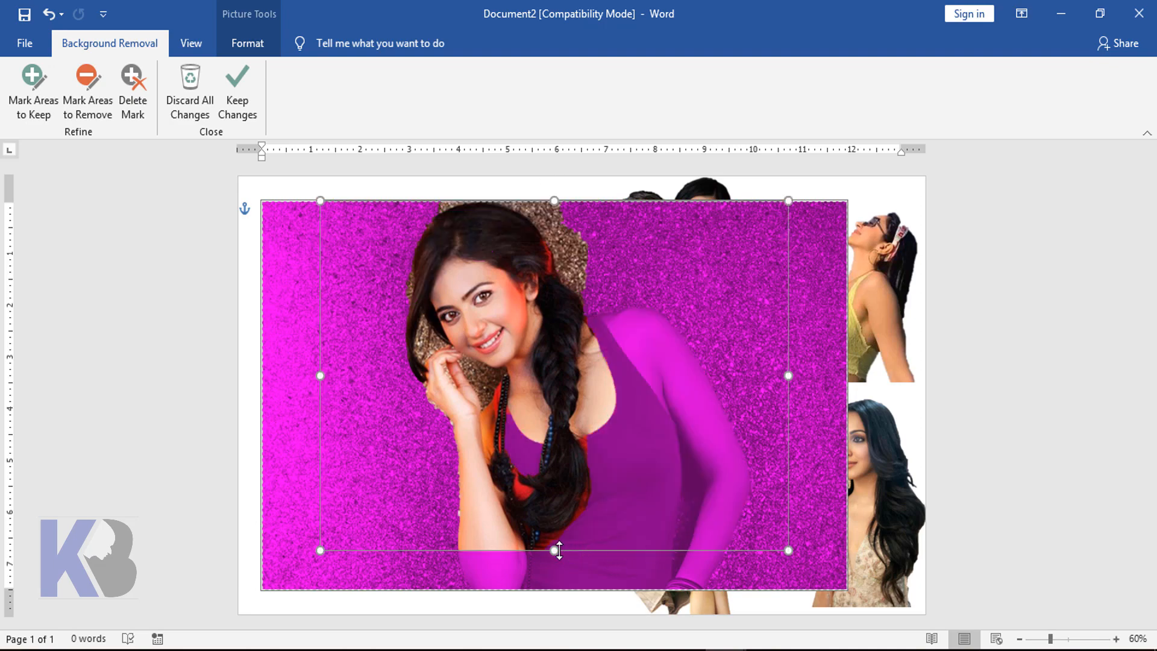
pyautogui.moveTo(554, 551); pyautogui.dragTo(561, 617)
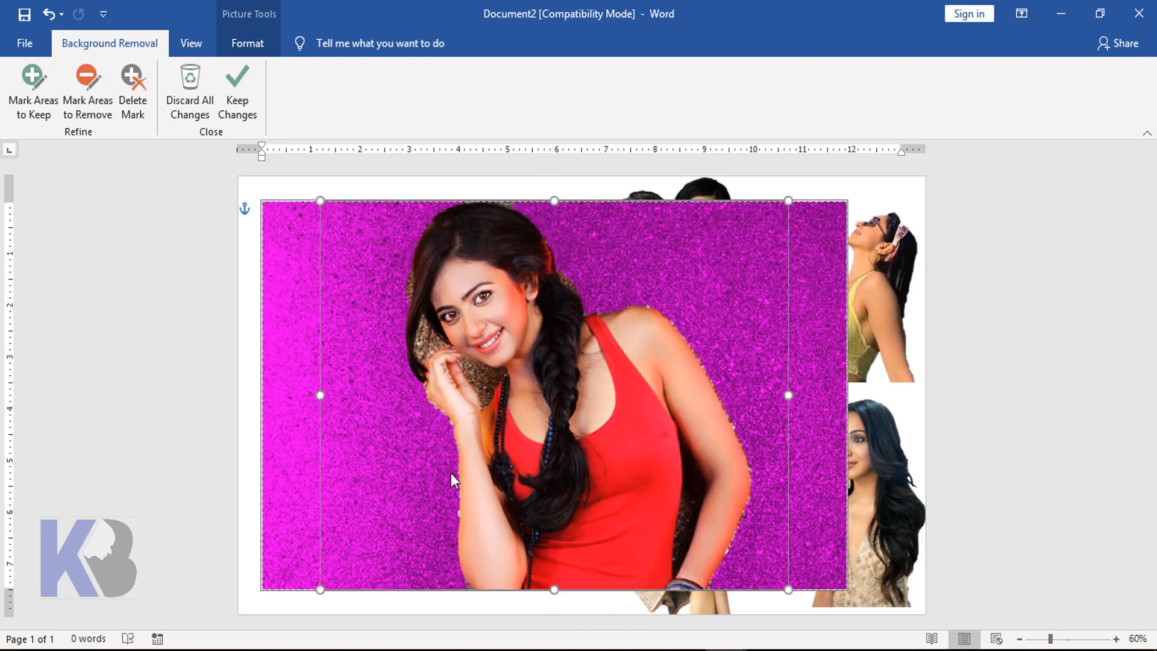
# Mark the leftover background above the woman's head, beside her braid, at her shoulder and along her hair's outer edge as areas to remove
pyautogui.scroll(7, 582, 495)
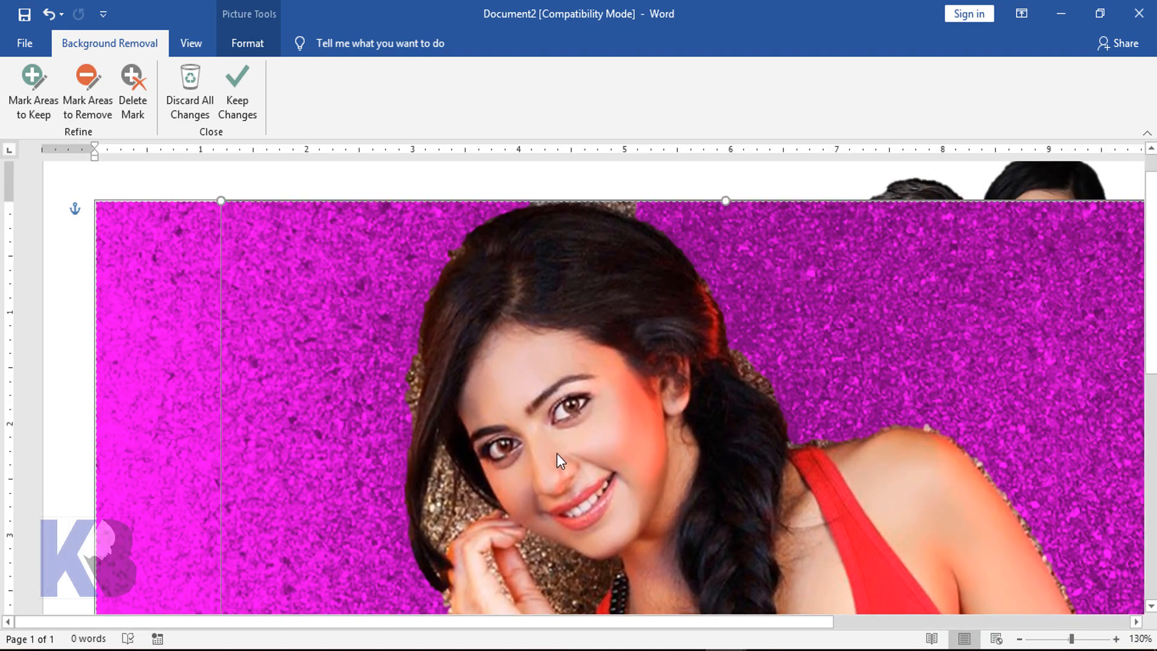
pyautogui.click(85, 85)
pyautogui.moveTo(532, 203); pyautogui.dragTo(634, 207)
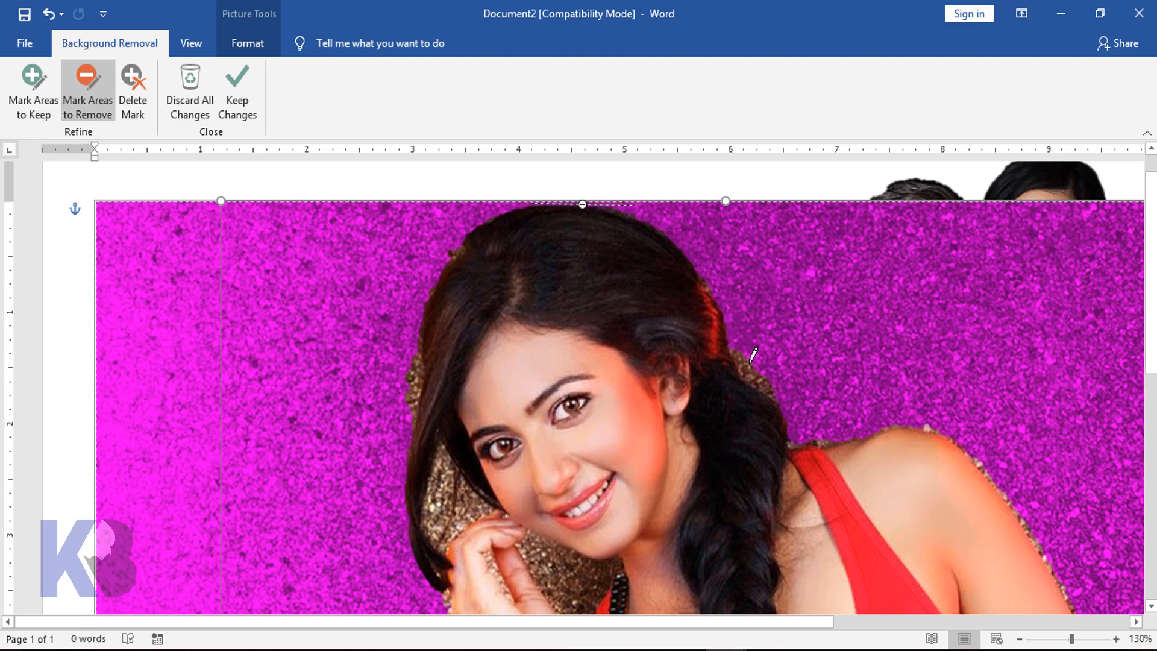
pyautogui.moveTo(783, 402); pyautogui.dragTo(785, 406)
pyautogui.moveTo(825, 442); pyautogui.dragTo(825, 442)
pyautogui.moveTo(416, 358); pyautogui.dragTo(409, 412)
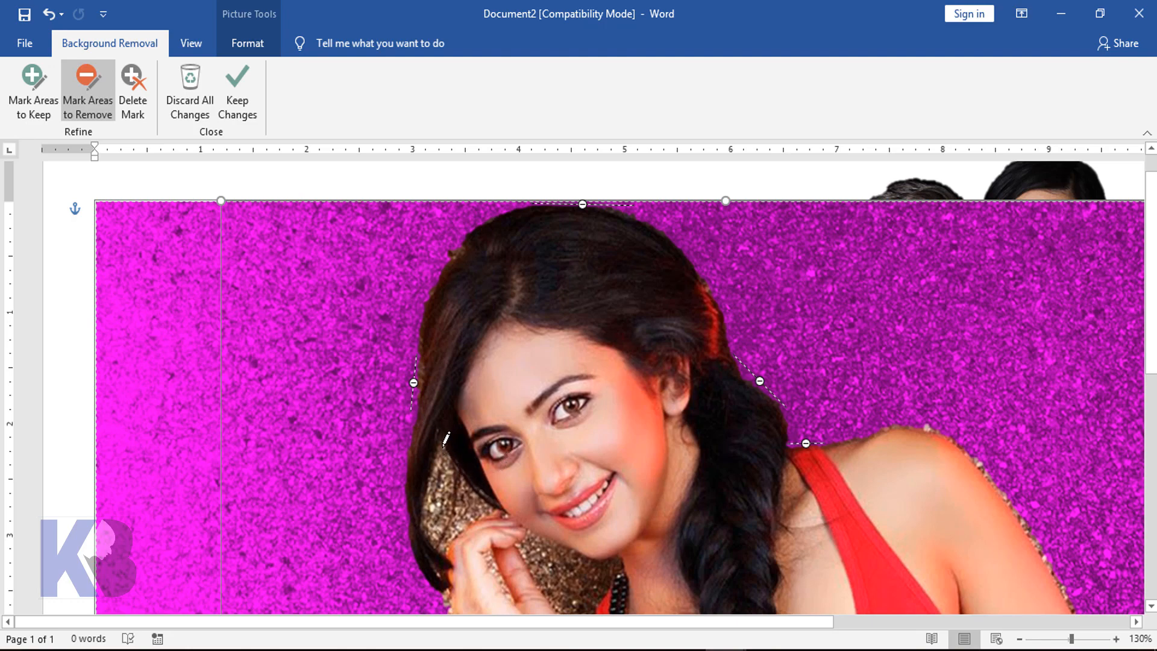
# Mark the background between the woman's loose hair strand and cheek as areas to remove, and the strand itself as an area to keep
pyautogui.moveTo(443, 447); pyautogui.dragTo(443, 546)
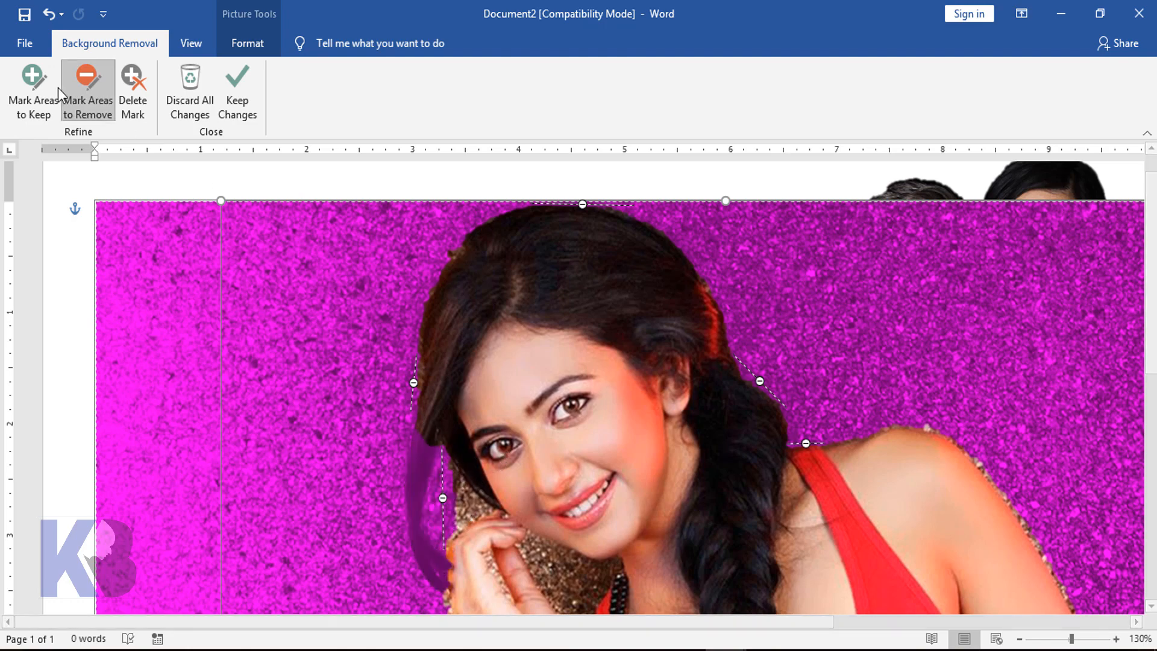
pyautogui.moveTo(474, 500)
pyautogui.mouseDown()
pyautogui.moveTo(482, 516)
pyautogui.moveTo(444, 529)
pyautogui.moveTo(445, 544)
pyautogui.mouseUp()
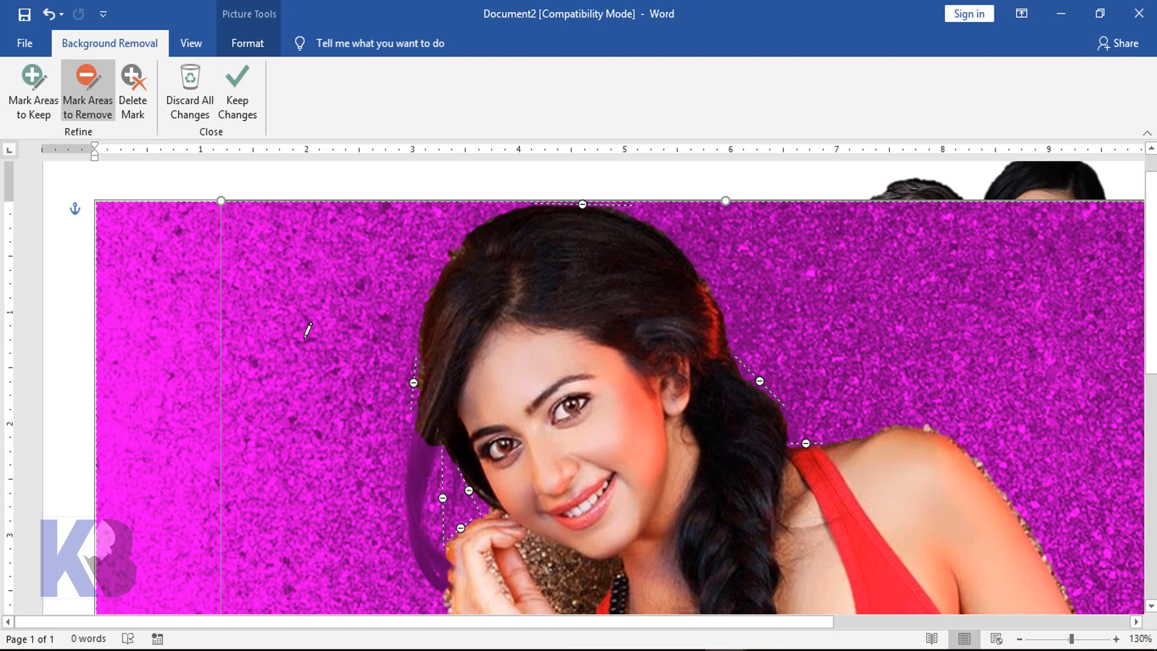
pyautogui.click(33, 91)
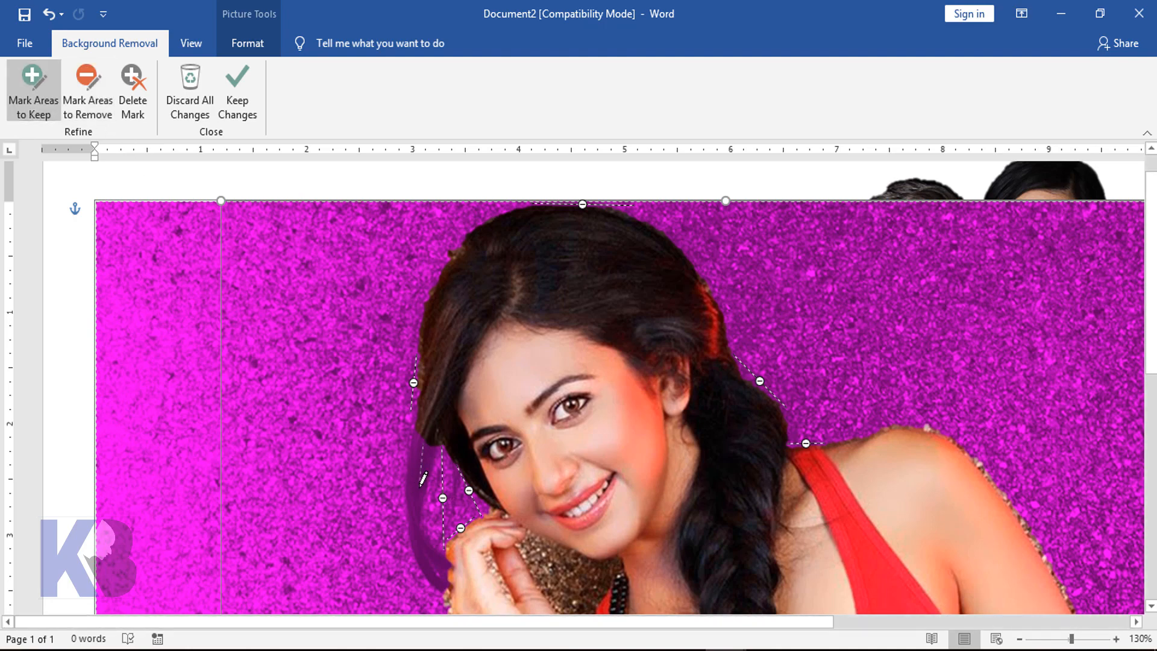
pyautogui.moveTo(424, 479); pyautogui.dragTo(421, 485)
# Mark the leftover background between her hand and neck, between her fingers and along her hand's outer edge as areas to remove
pyautogui.scroll(-3, 479, 545)
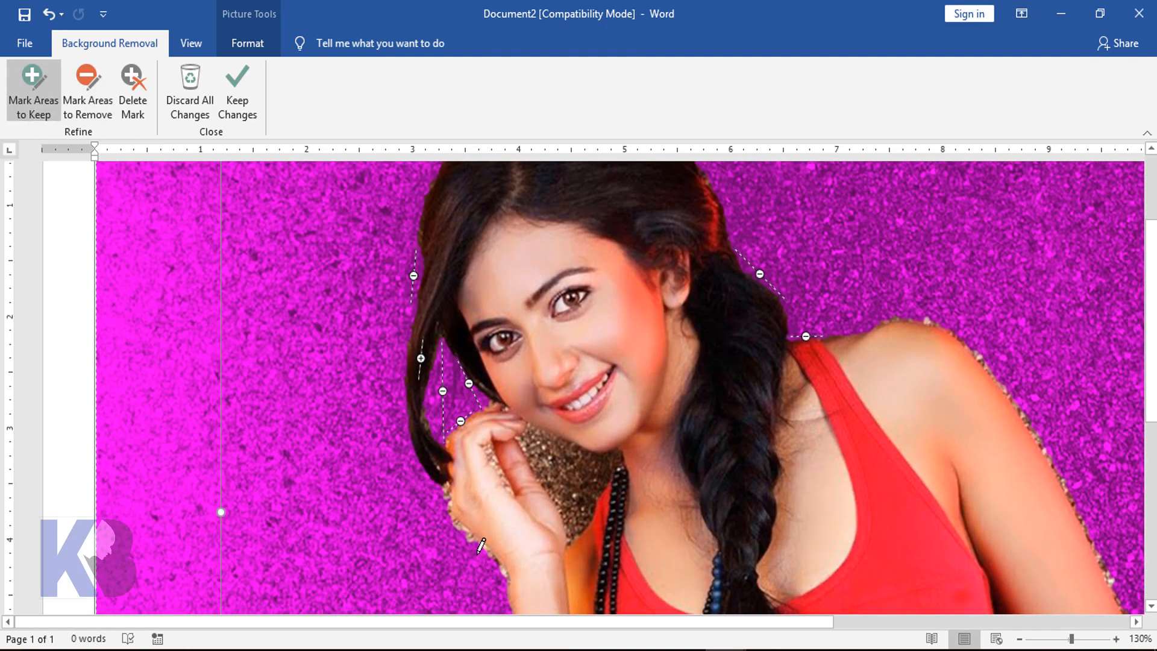
pyautogui.click(87, 91)
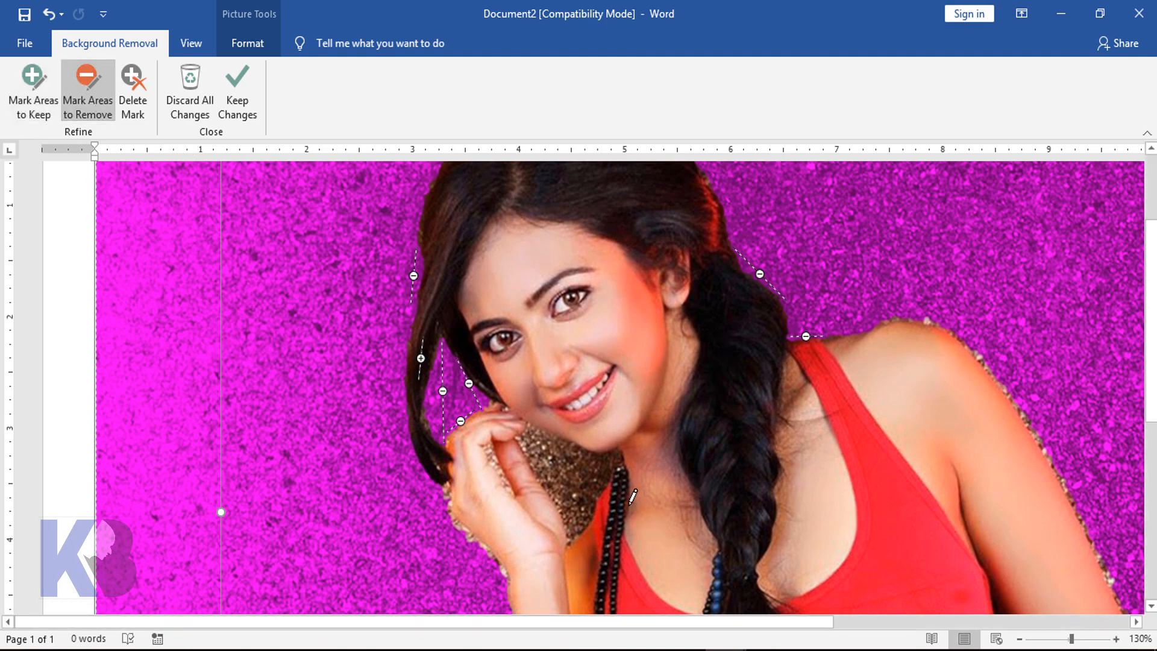
pyautogui.moveTo(594, 484); pyautogui.dragTo(588, 500)
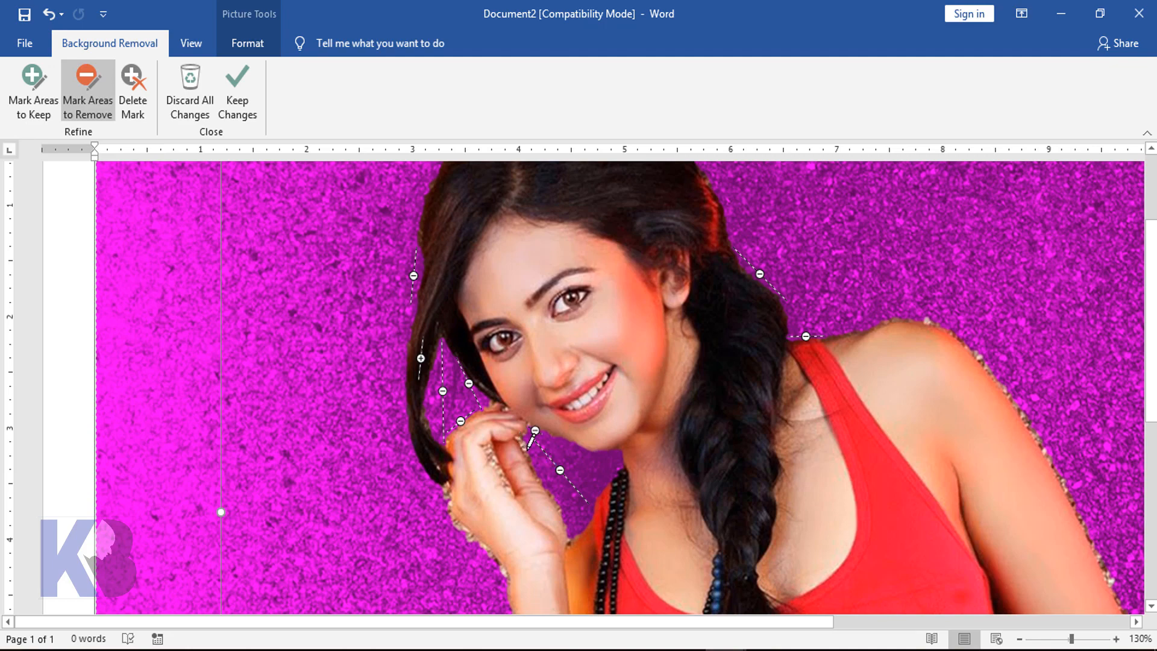
pyautogui.click(522, 446)
pyautogui.moveTo(502, 466); pyautogui.dragTo(512, 490)
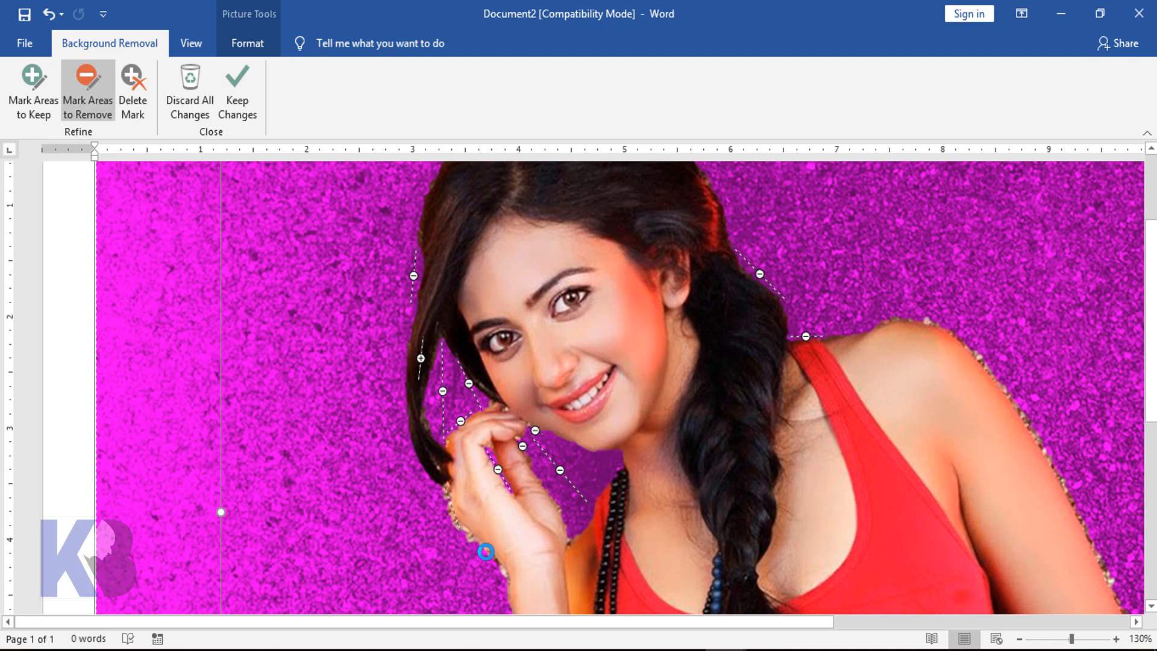
pyautogui.moveTo(447, 486)
pyautogui.mouseDown()
pyautogui.moveTo(458, 529)
pyautogui.moveTo(486, 544)
pyautogui.moveTo(508, 583)
pyautogui.mouseUp()
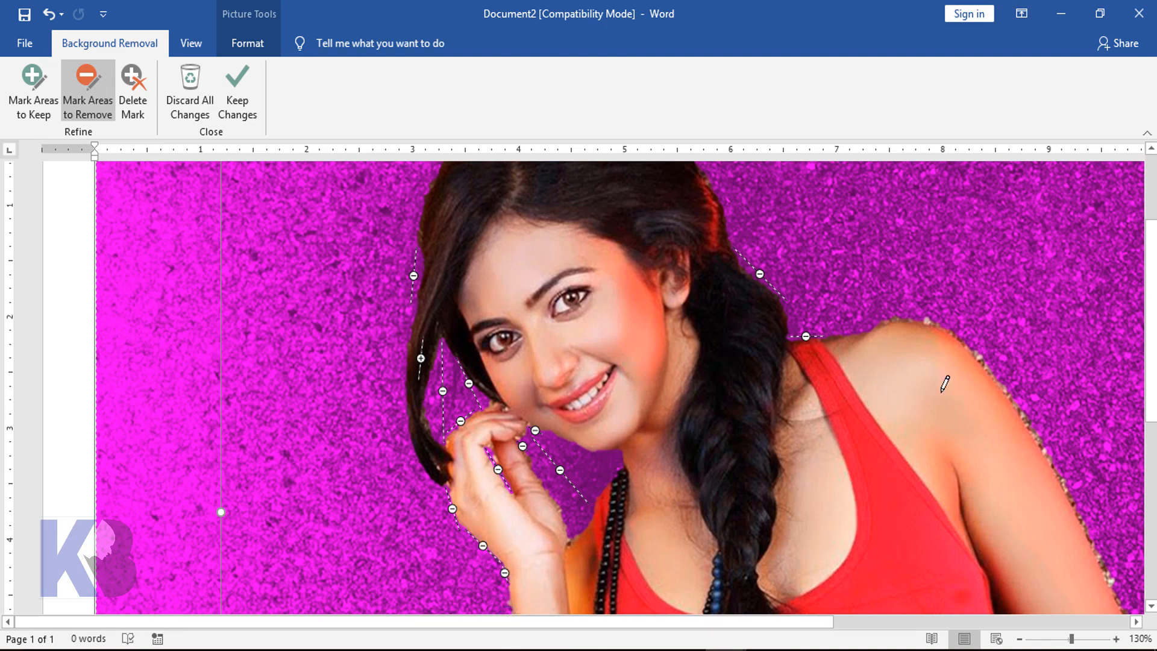
# Mark the background fringe along her shoulder and upper arm for removal, and mark her finger beside the cheek as an area to keep
pyautogui.moveTo(897, 320); pyautogui.dragTo(930, 322)
pyautogui.moveTo(963, 342)
pyautogui.mouseDown()
pyautogui.moveTo(1019, 406)
pyautogui.moveTo(1074, 501)
pyautogui.mouseUp()
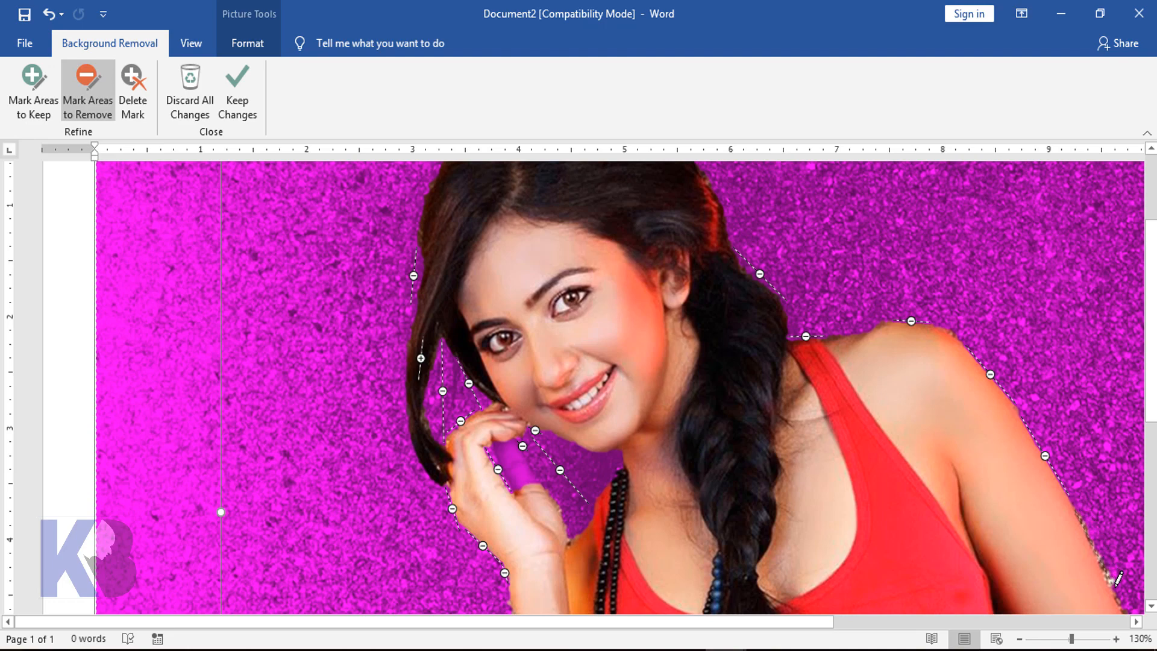
pyautogui.moveTo(1127, 604); pyautogui.dragTo(1058, 494)
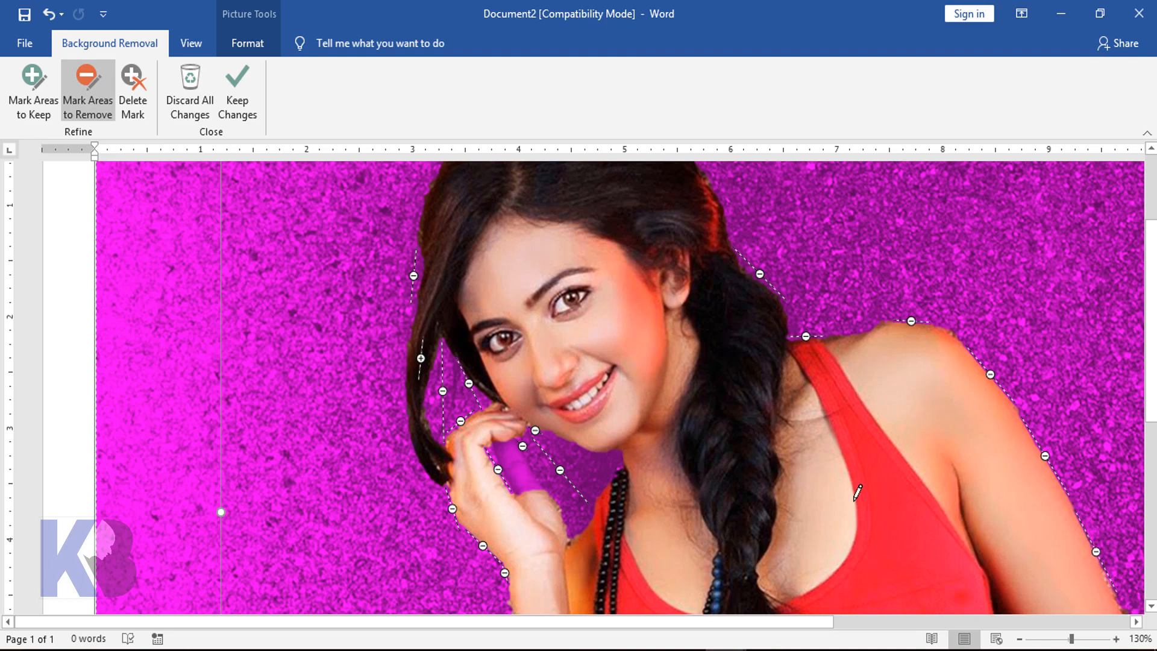
pyautogui.click(34, 91)
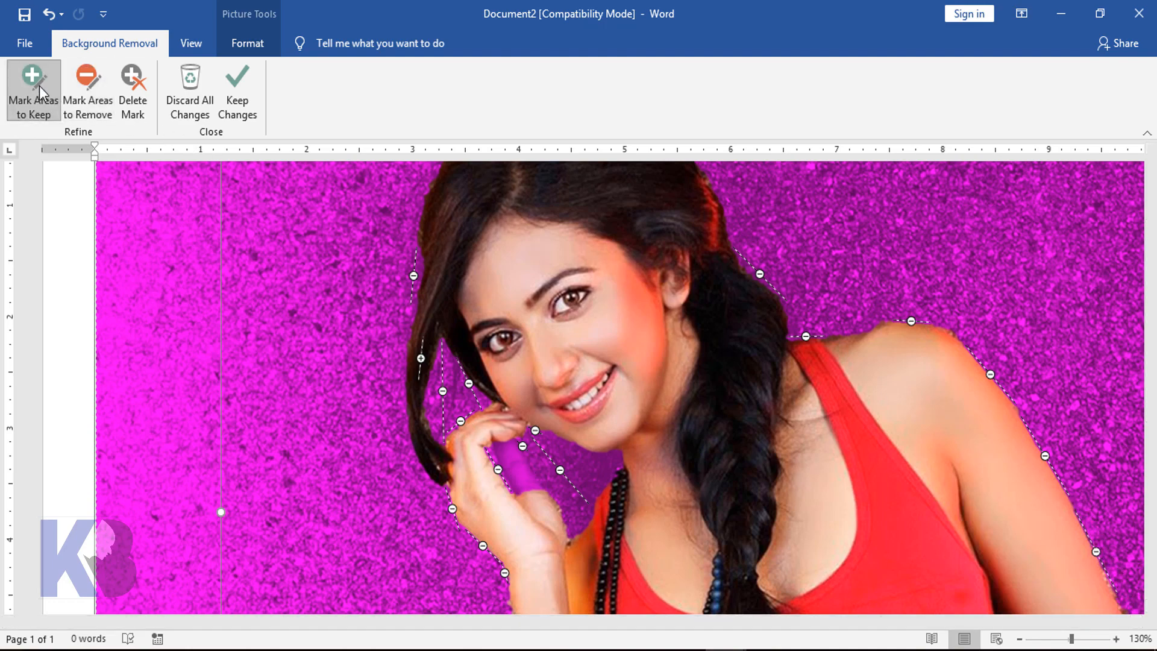
pyautogui.moveTo(510, 445); pyautogui.dragTo(530, 493)
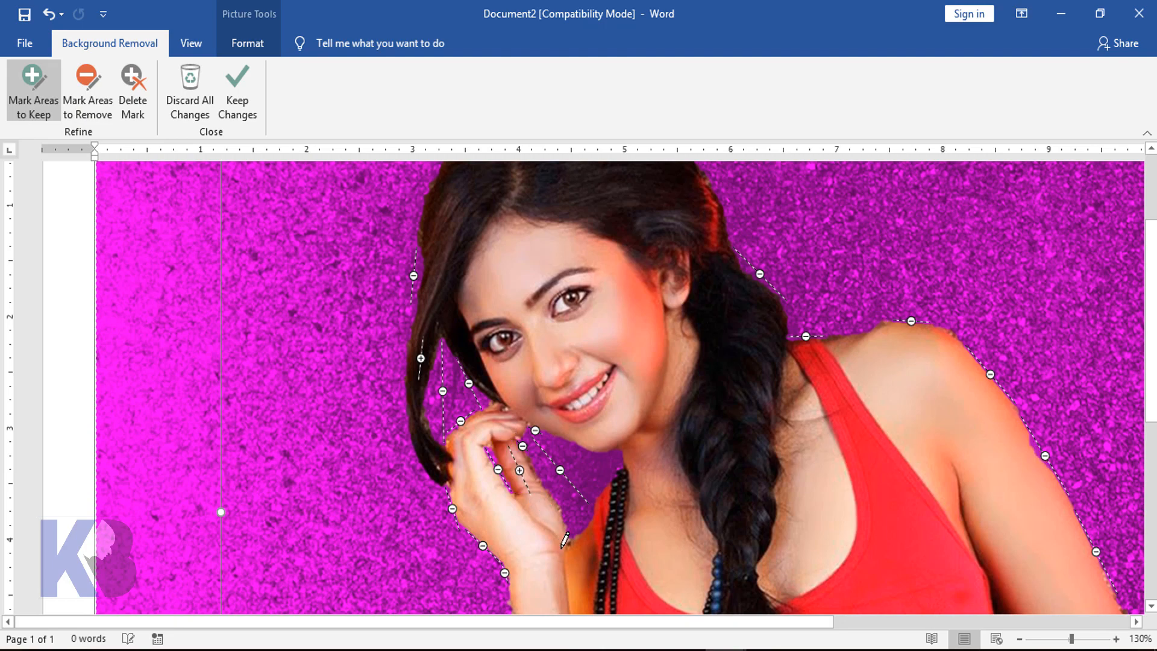
# Mark the leftover spots along her raised forearm and lowered arm's outer edge for removal, and mark the lowered arm's elbow as an area to keep
pyautogui.scroll(-5, 689, 520)
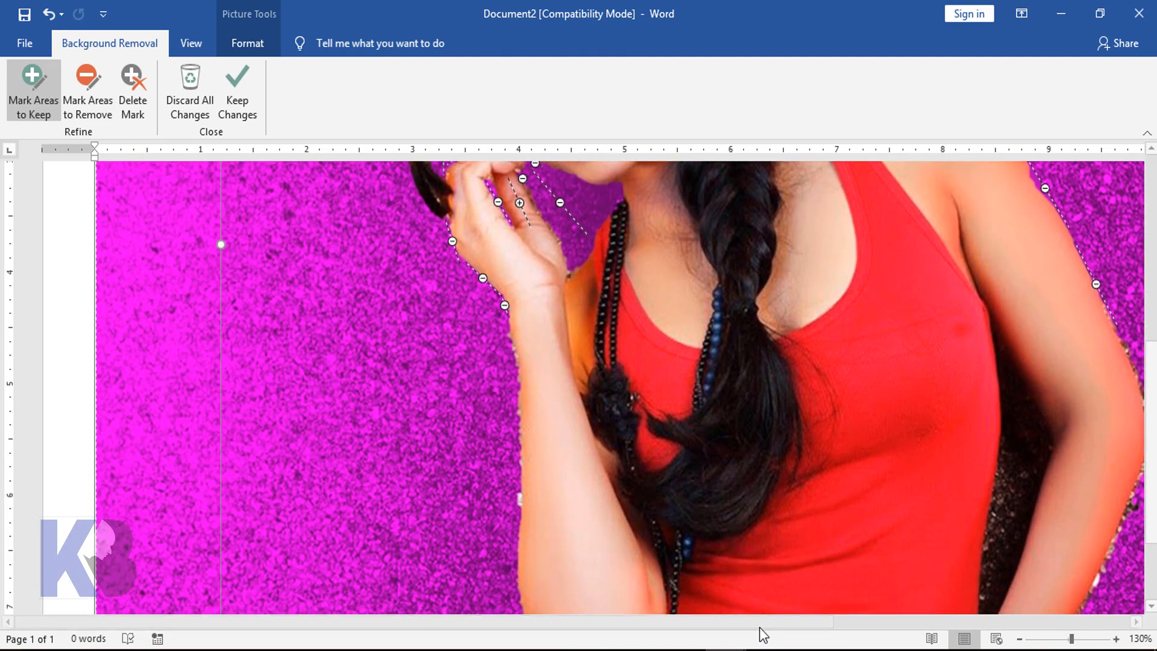
pyautogui.moveTo(771, 623); pyautogui.dragTo(943, 633)
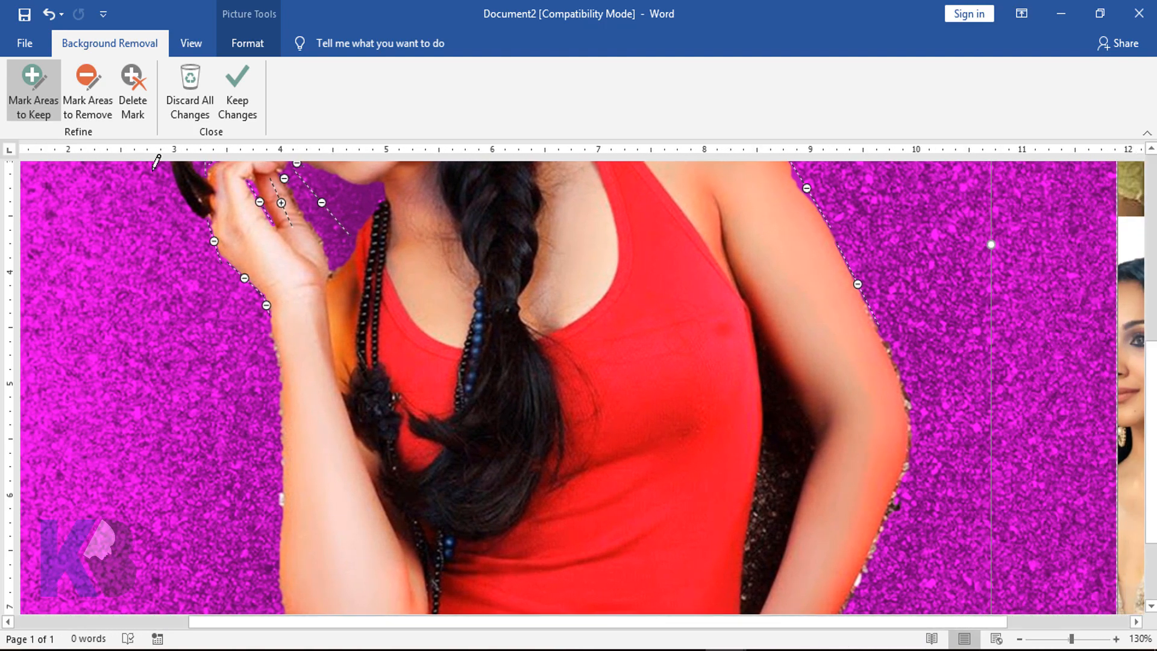
pyautogui.click(88, 91)
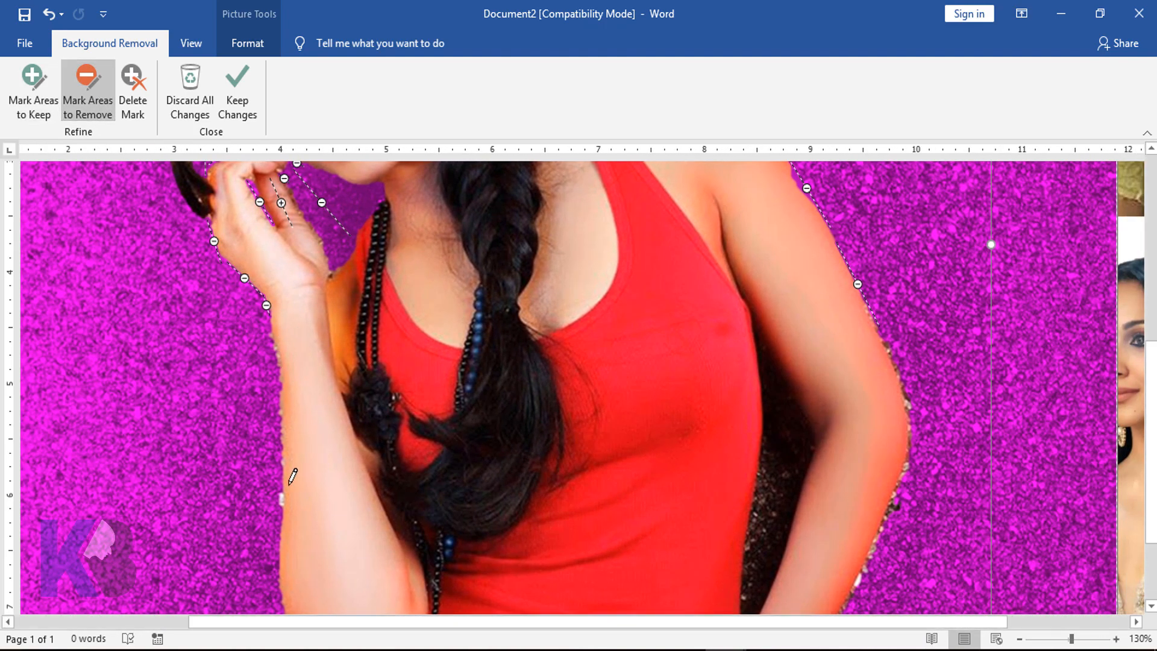
pyautogui.click(281, 502)
pyautogui.moveTo(886, 345)
pyautogui.mouseDown()
pyautogui.moveTo(919, 468)
pyautogui.moveTo(855, 590)
pyautogui.mouseUp()
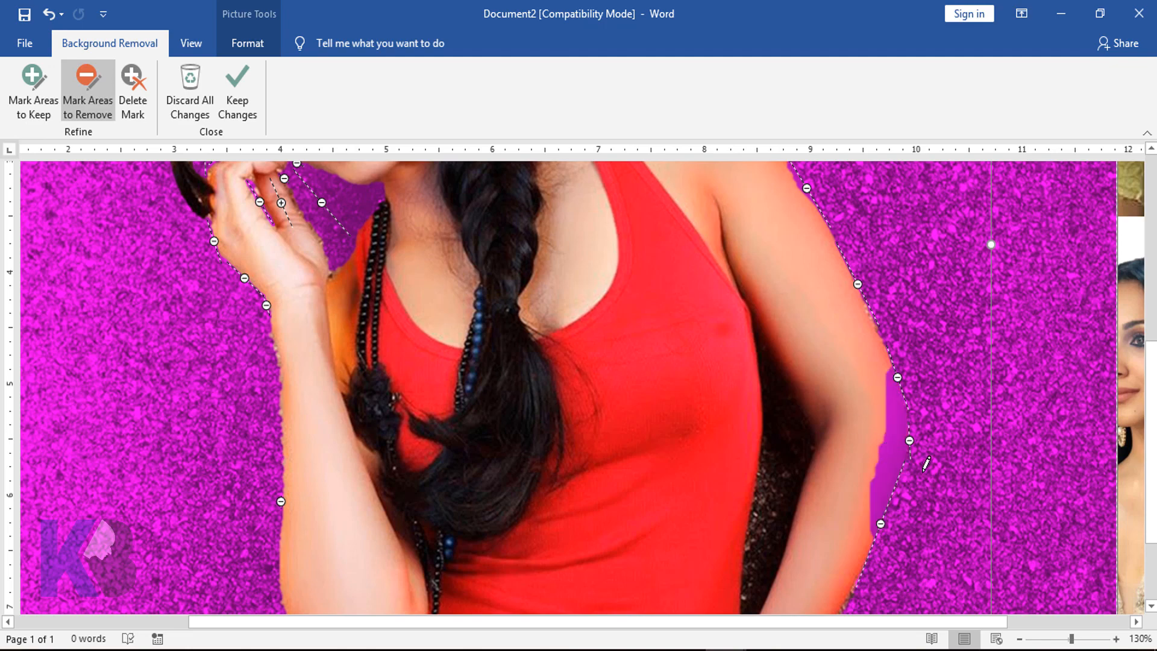
pyautogui.click(33, 87)
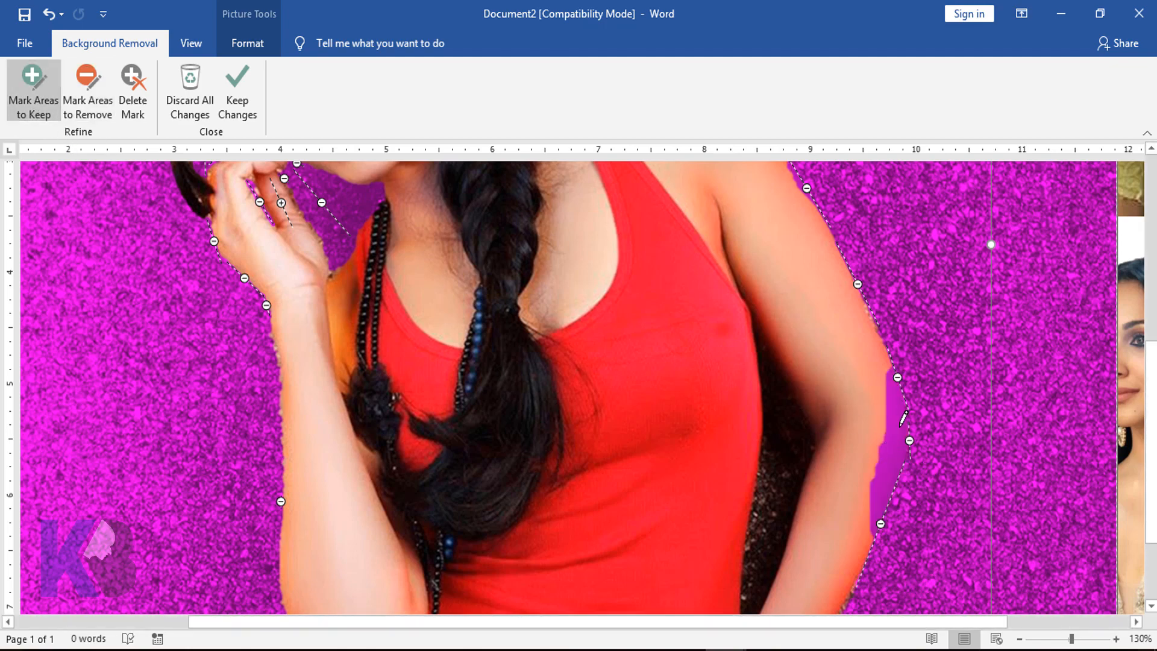
pyautogui.moveTo(894, 392); pyautogui.dragTo(896, 468)
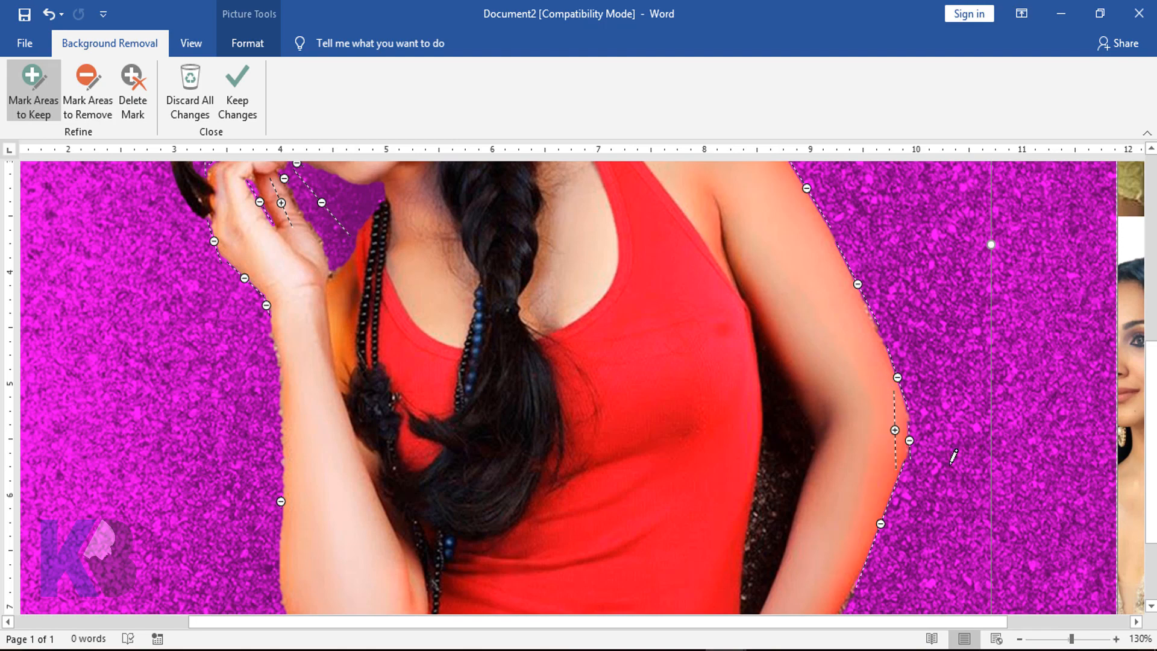
# Mark the dark background between her torso and lowered arm, down to the bracelets, as areas to remove
pyautogui.scroll(-3, 955, 452)
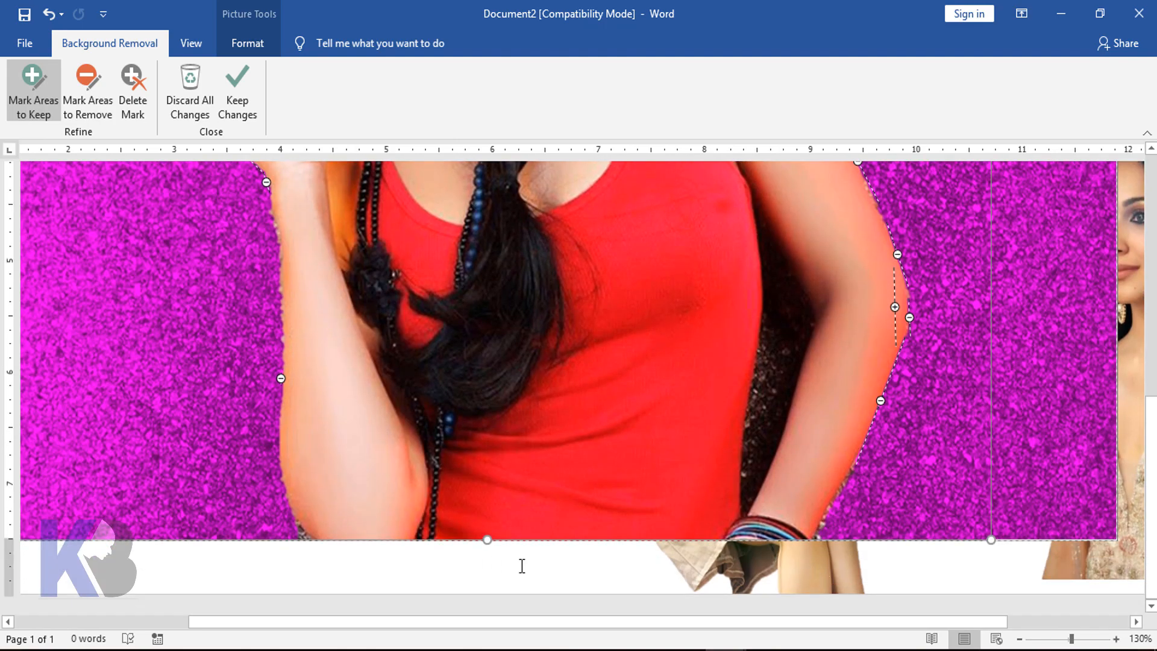
pyautogui.scroll(5, 543, 498)
pyautogui.scroll(-1, 762, 545)
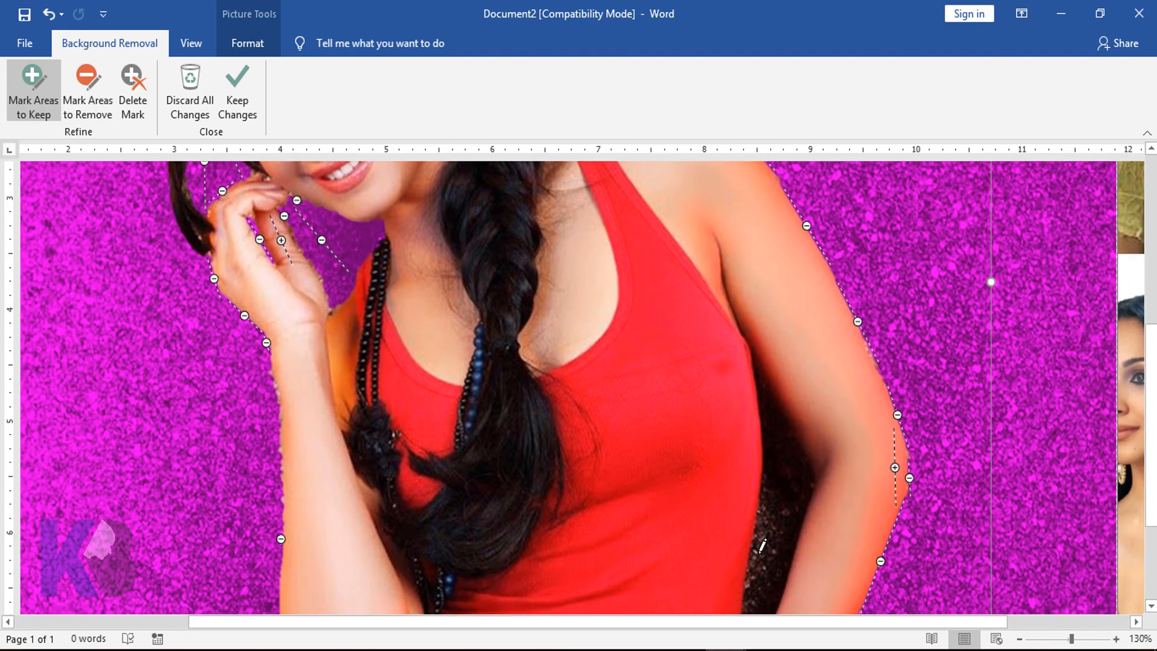
pyautogui.scroll(-2, 801, 387)
pyautogui.click(87, 91)
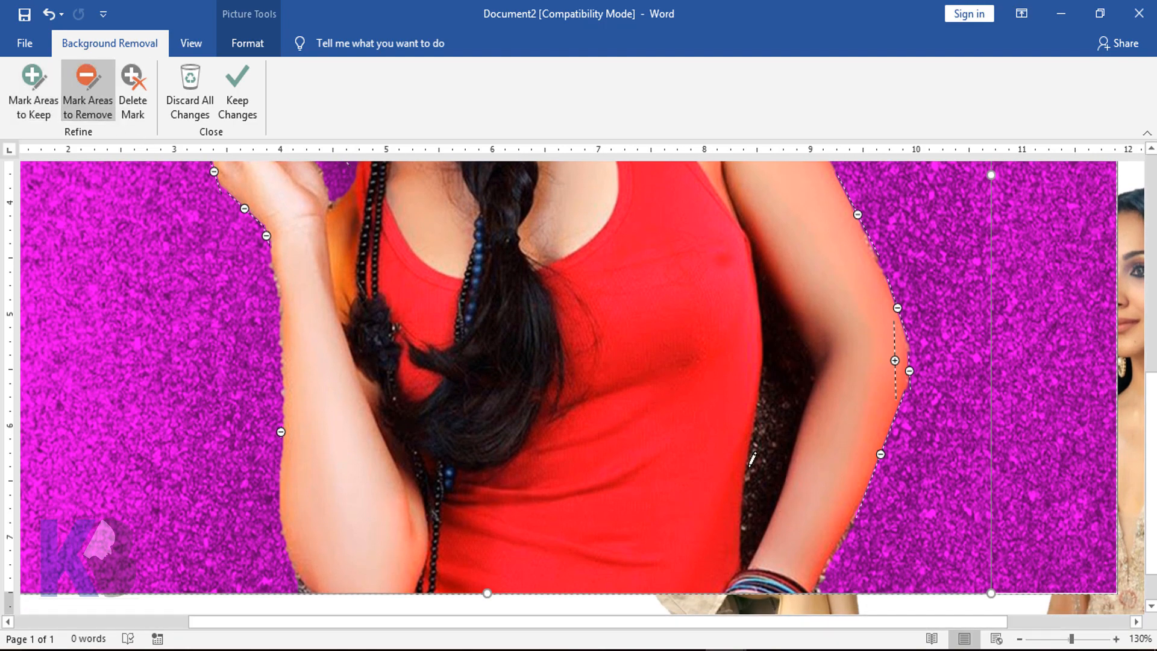
pyautogui.moveTo(774, 307)
pyautogui.mouseDown()
pyautogui.moveTo(764, 490)
pyautogui.moveTo(750, 529)
pyautogui.mouseUp()
pyautogui.moveTo(761, 264); pyautogui.dragTo(781, 334)
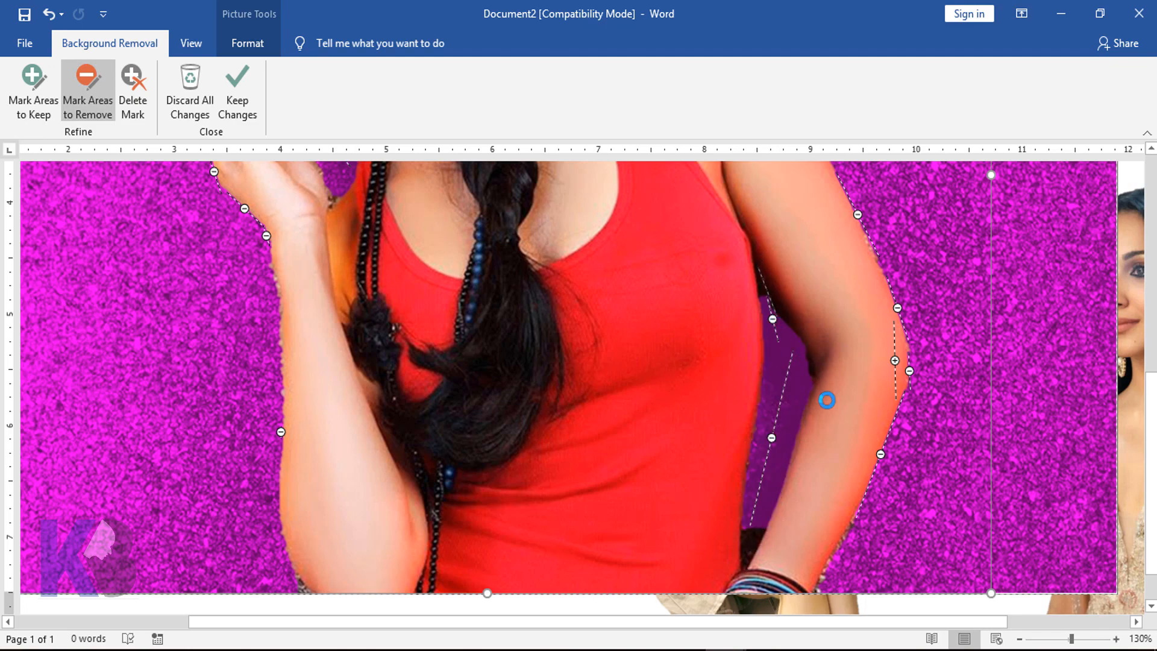
pyautogui.click(811, 365)
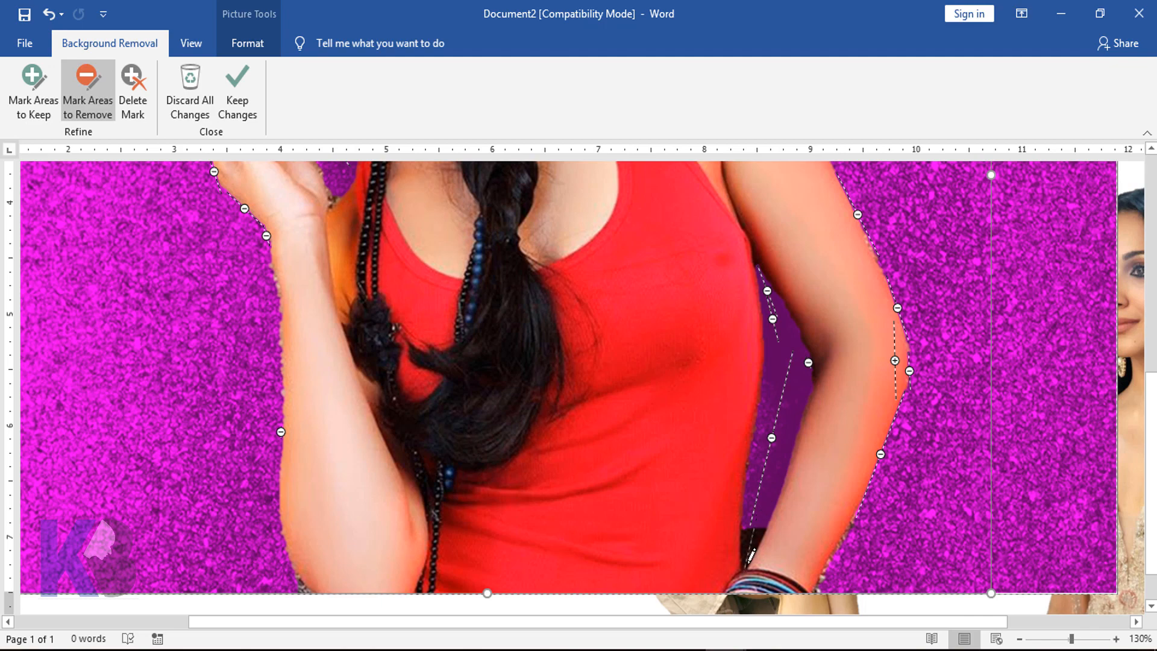
pyautogui.moveTo(747, 557); pyautogui.dragTo(748, 557)
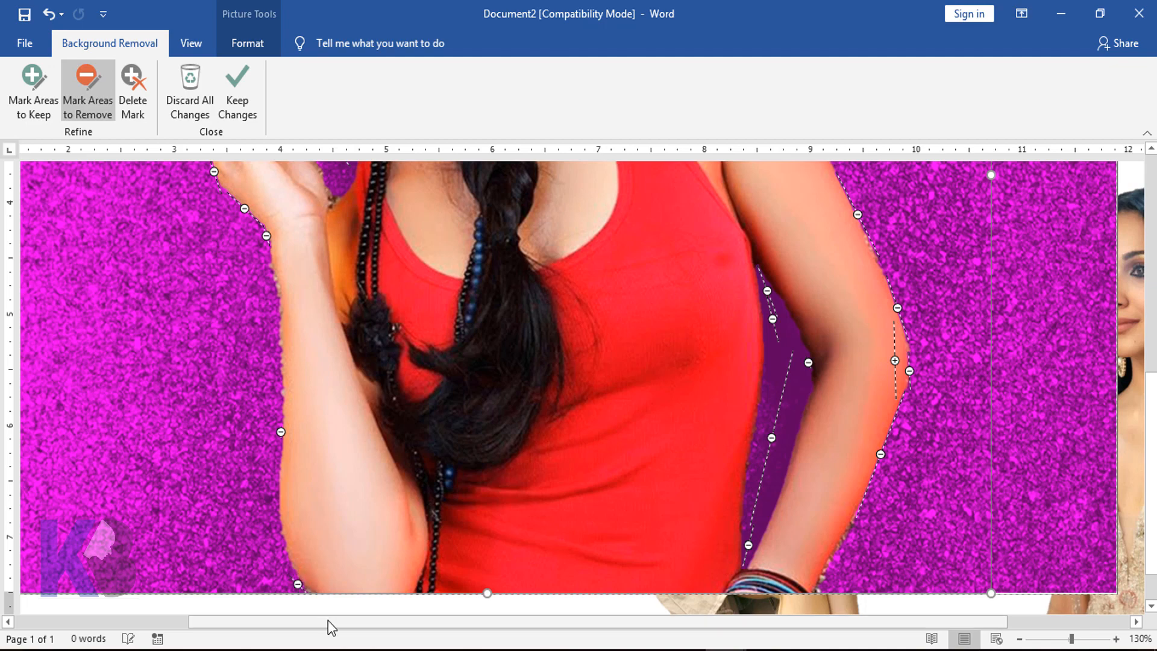
# Check the whole cut-out of the woman in red and keep the background removal changes
pyautogui.scroll(4, 448, 480)
pyautogui.scroll(3, 447, 480)
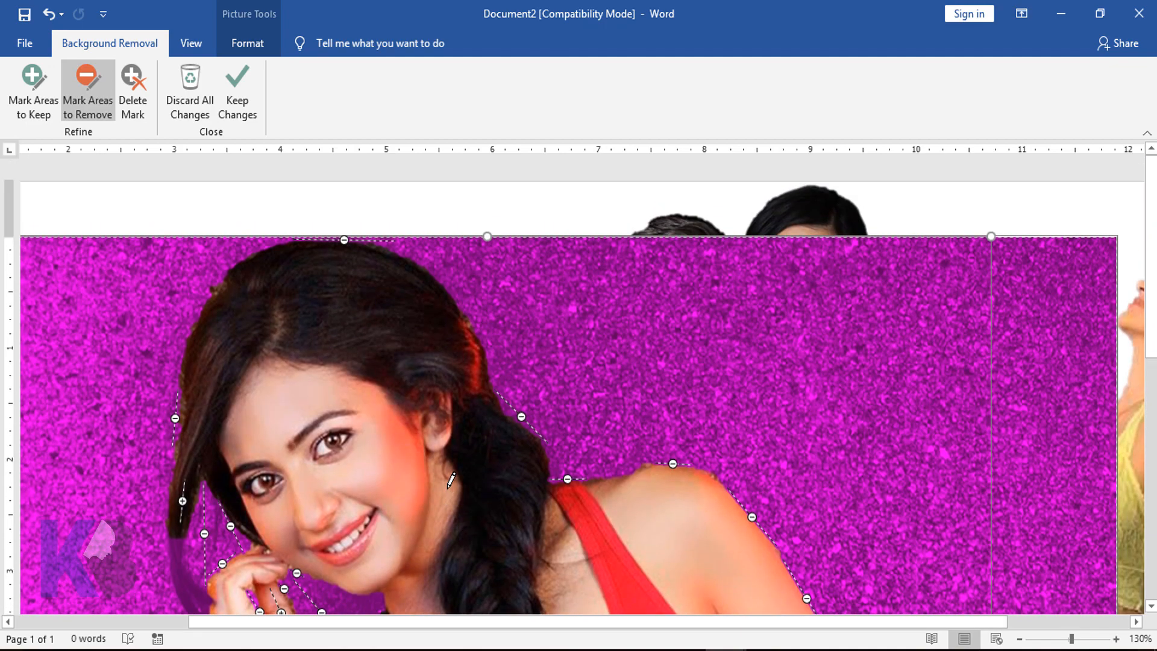
pyautogui.scroll(-11, 549, 435)
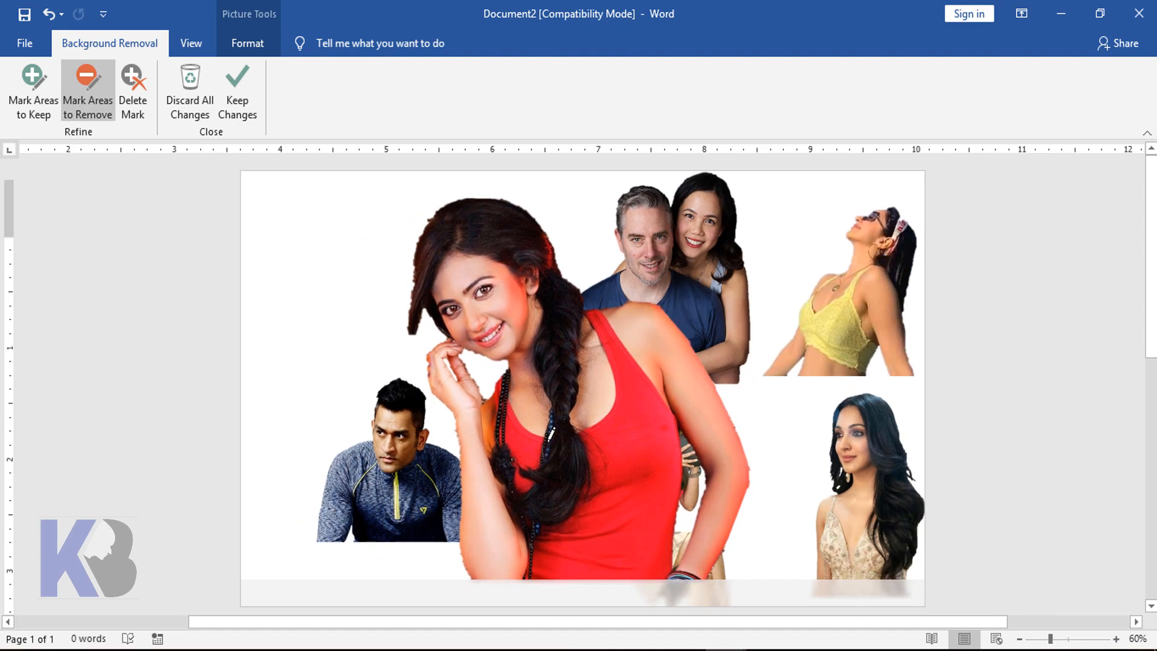
pyautogui.scroll(4, 563, 431)
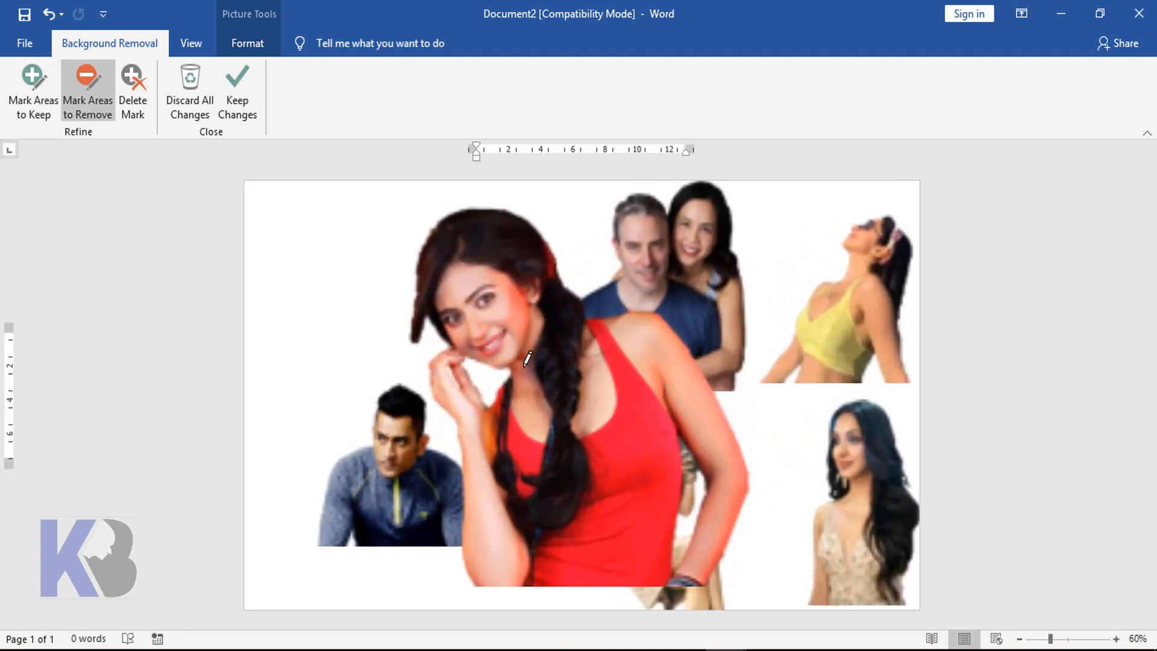
pyautogui.click(256, 91)
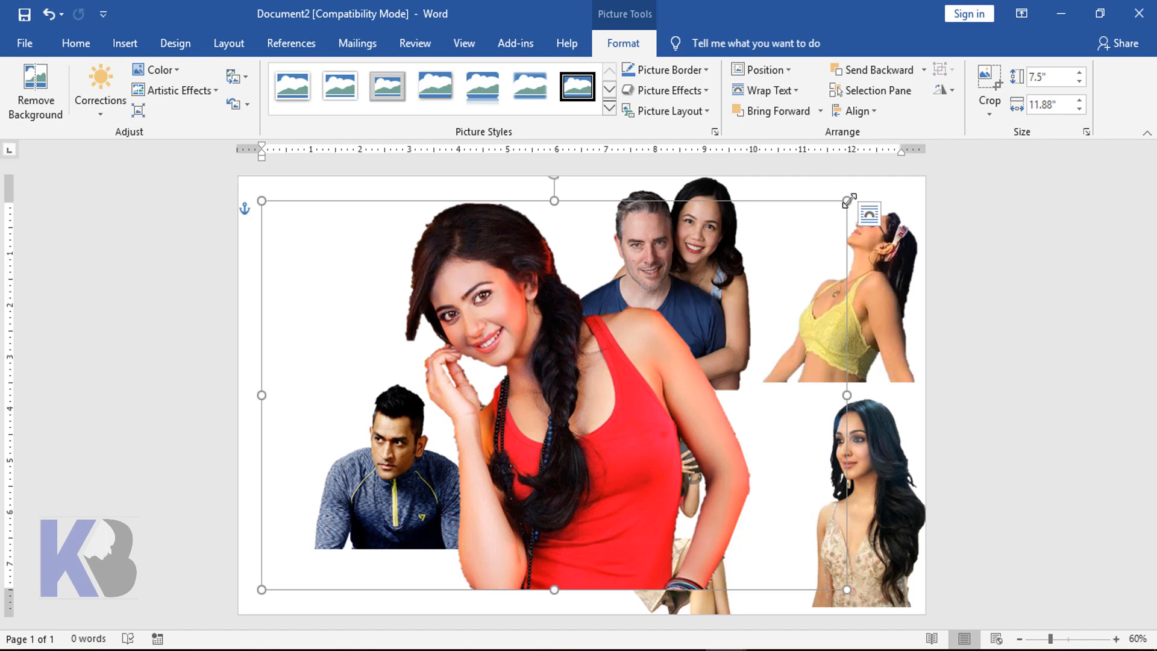
# Shrink the cut-out of the woman in red to about 4.05" high by 6.41" wide and place it at the page's upper edge beside the couple
pyautogui.moveTo(847, 201); pyautogui.dragTo(529, 412)
pyautogui.moveTo(516, 543); pyautogui.dragTo(516, 545)
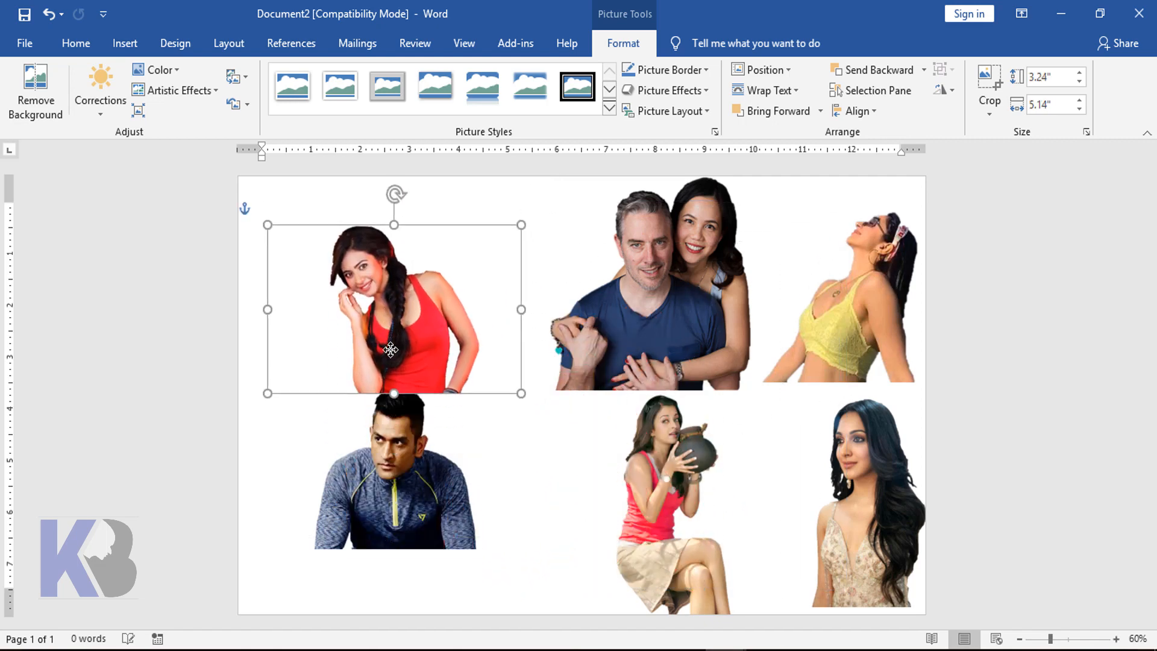
pyautogui.keyDown('ctrl'); pyautogui.scroll(3, 540, 519); pyautogui.keyUp('ctrl')
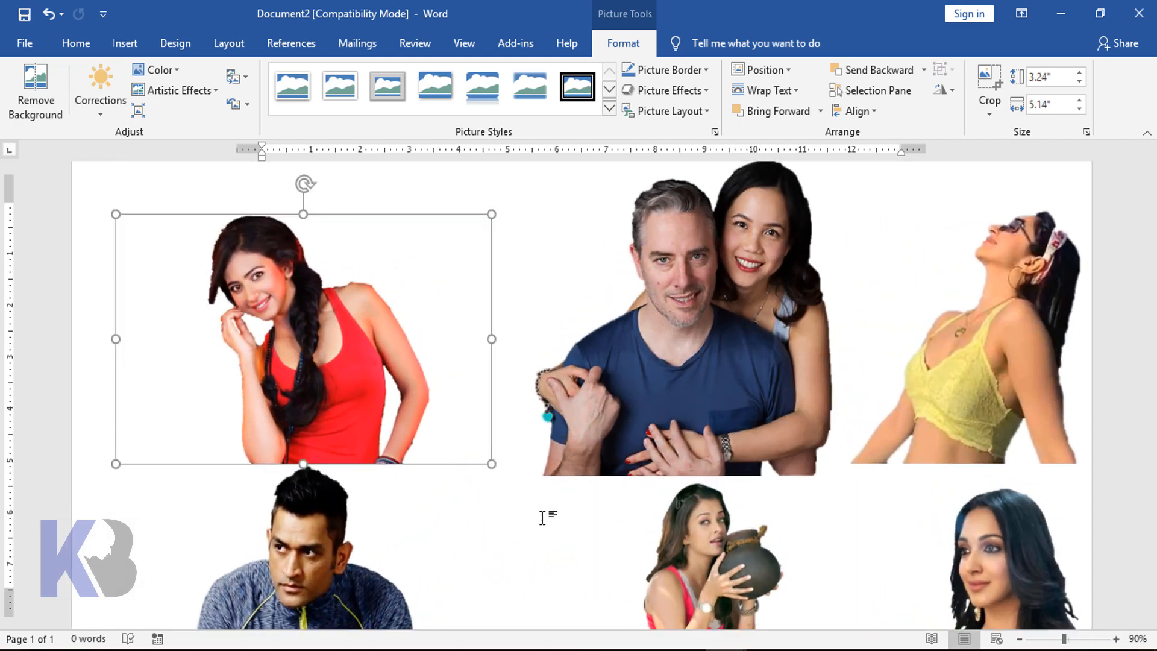
pyautogui.moveTo(527, 488); pyautogui.dragTo(566, 546)
pyautogui.moveTo(459, 470); pyautogui.dragTo(429, 413)
pyautogui.keyDown('ctrl'); pyautogui.scroll(-3, 429, 414); pyautogui.keyUp('ctrl')
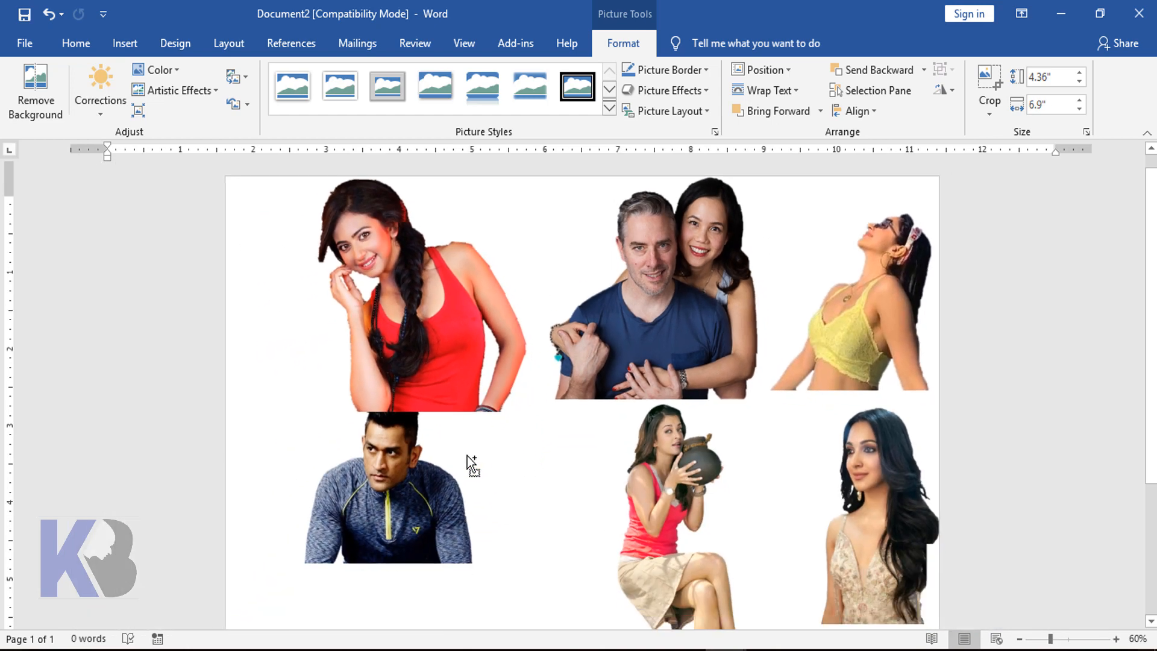
pyautogui.moveTo(583, 404); pyautogui.dragTo(559, 387)
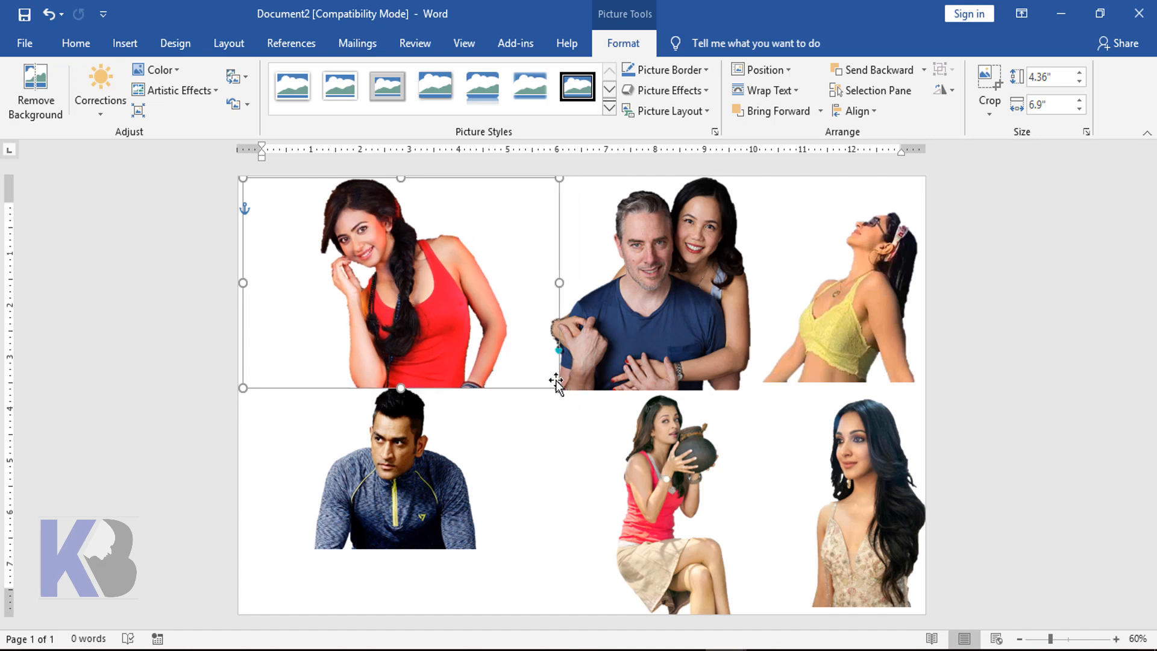
# Enlarge the cut-out of the man in the blue sweater to about 4.61" high by 8.19" wide and place it beneath the woman in red
pyautogui.click(517, 544)
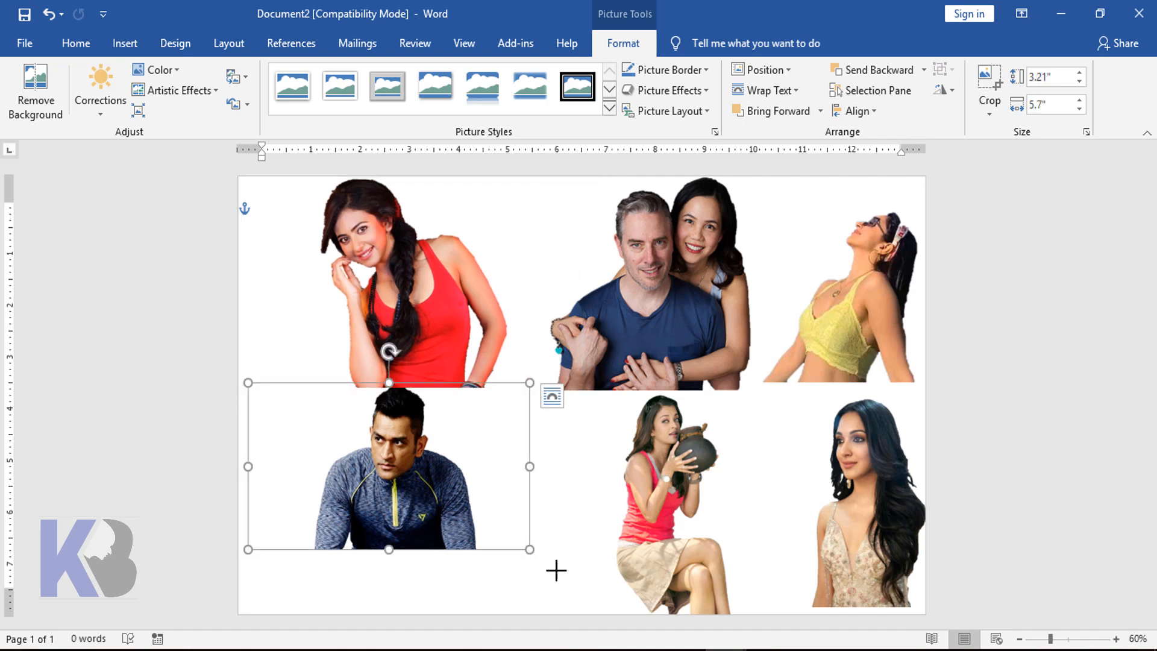
pyautogui.moveTo(556, 570); pyautogui.dragTo(653, 623)
pyautogui.moveTo(500, 514); pyautogui.dragTo(463, 514)
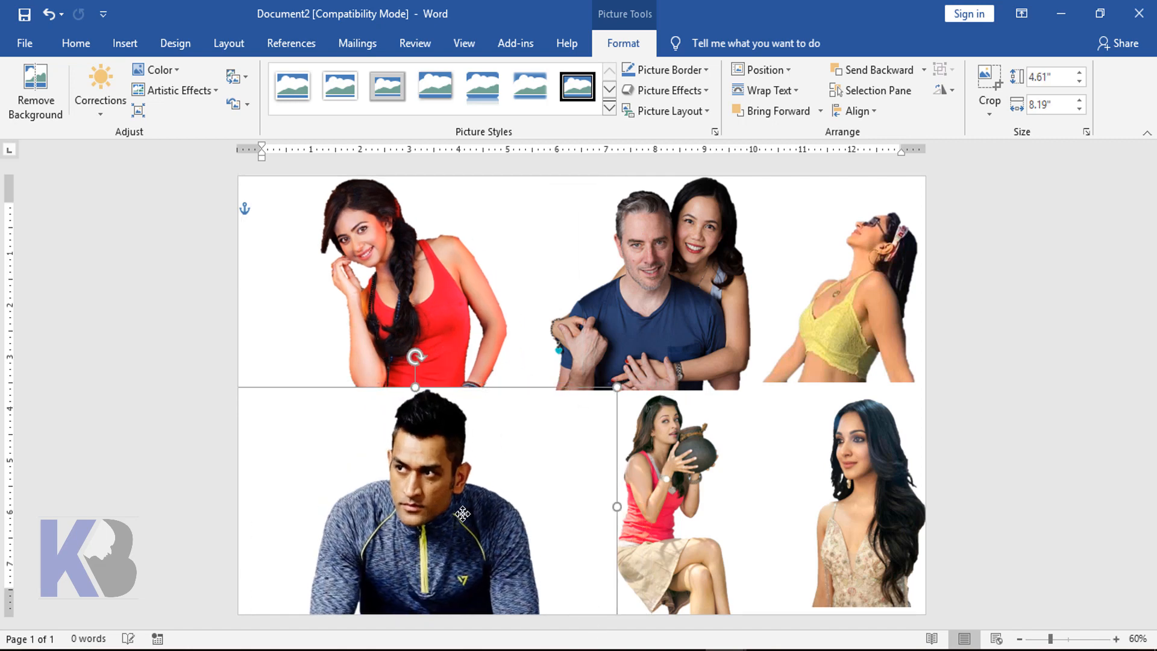
pyautogui.moveTo(430, 356); pyautogui.dragTo(533, 464)
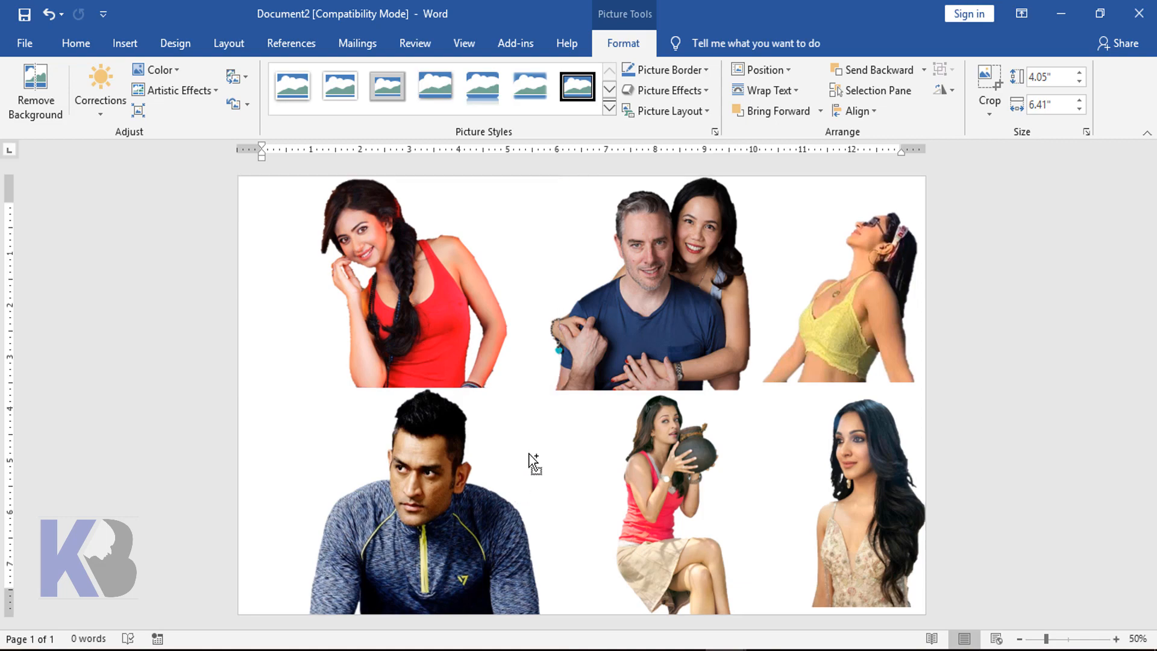
pyautogui.scroll(-1, 529, 453)
pyautogui.scroll(1, 529, 454)
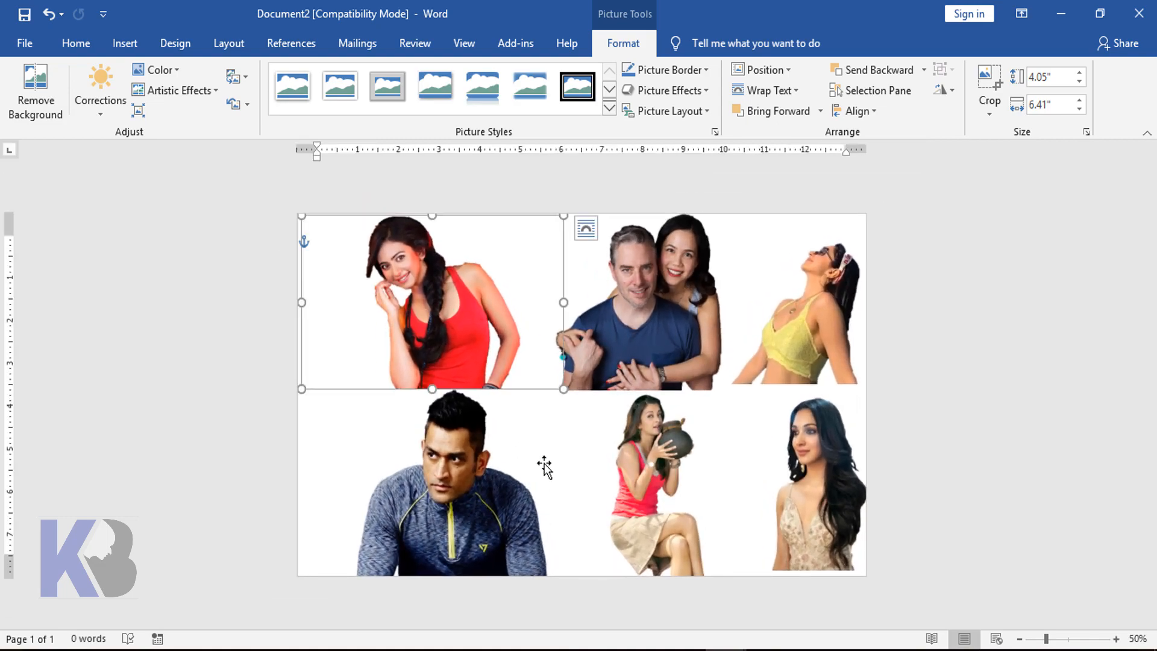